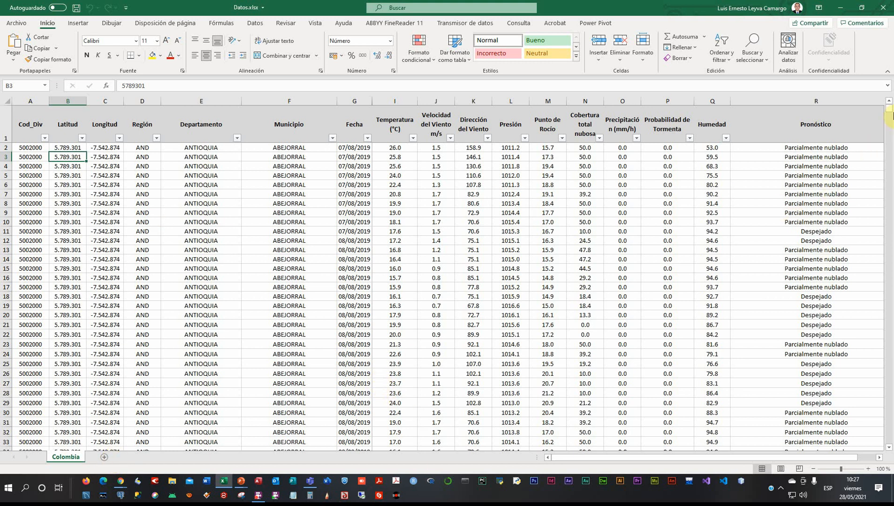
Examine the extent of the Colombia weather table, from the first to the last records, and the municipalities it lists.
left_click_drag(889, 111, 888, 443)
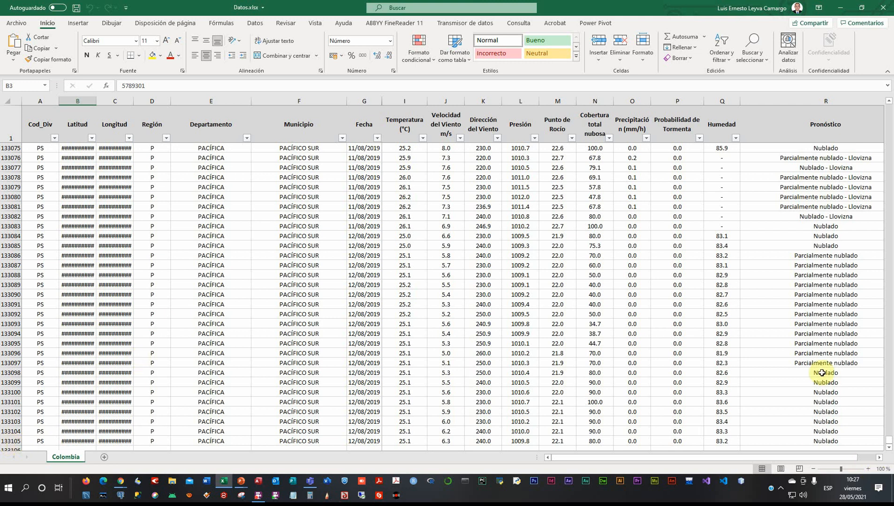
left_click_drag(889, 441, 891, 102)
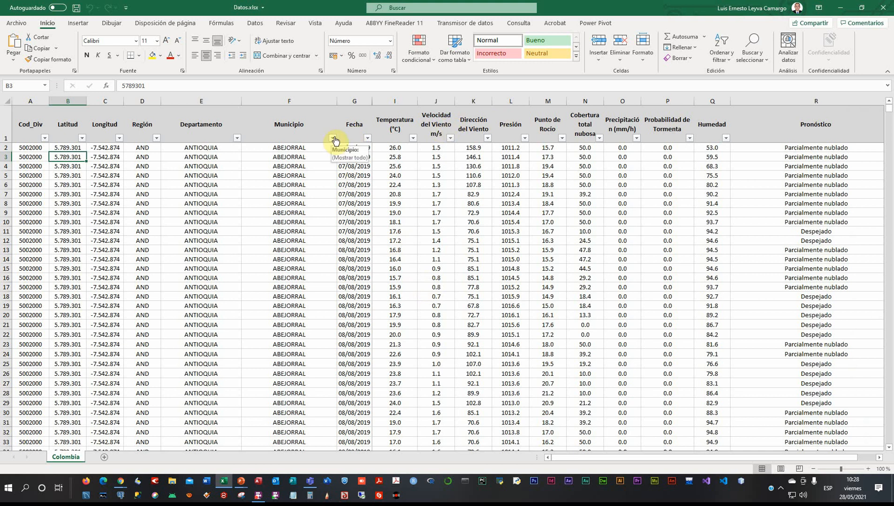
scroll(320, 262, "down", 7)
scroll(320, 262, "down", 20)
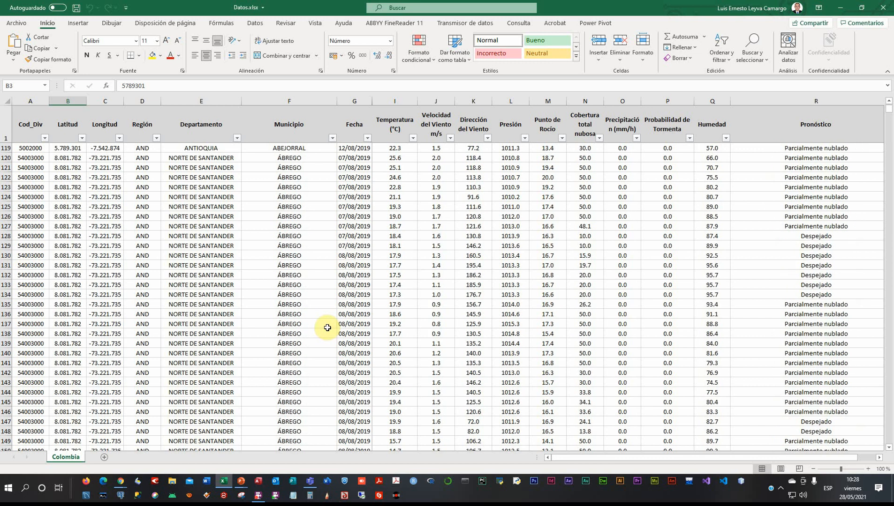
scroll(326, 318, "up", 7)
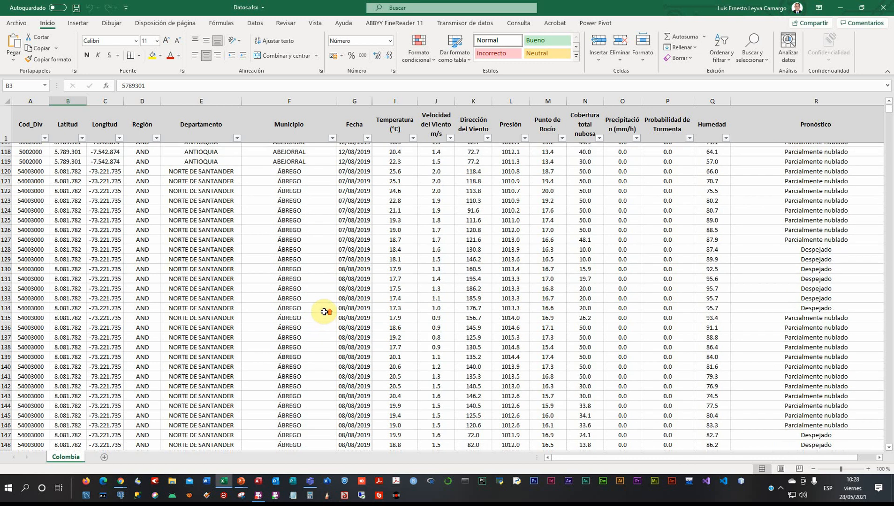
scroll(324, 313, "up", 20)
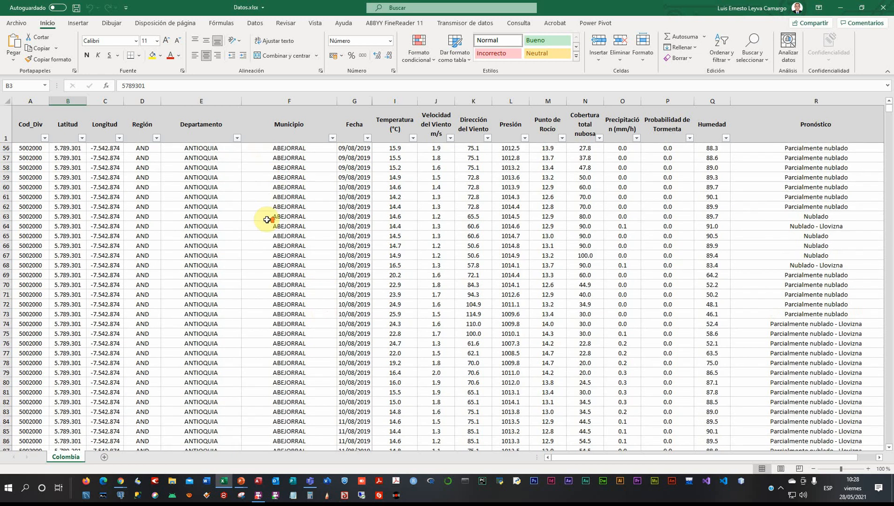
scroll(300, 238, "up", 6)
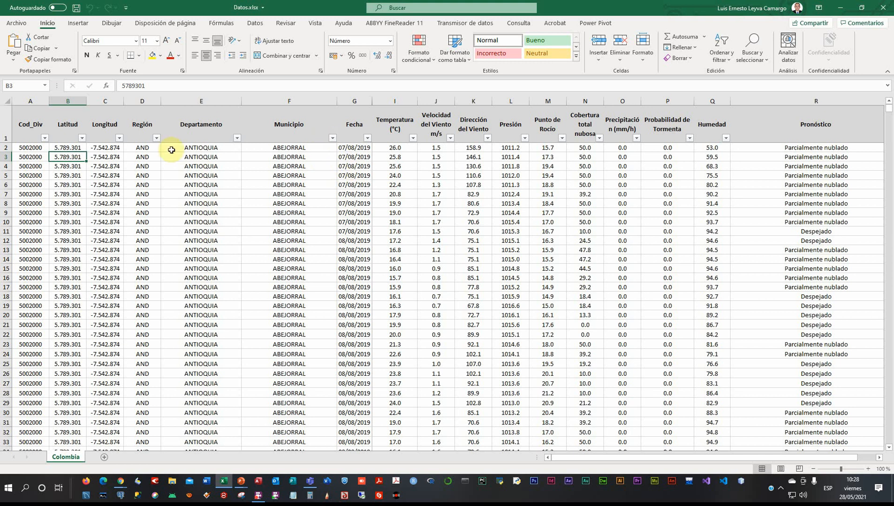
Filter the Municipio column to show only ABEJORRAL and ÁBREGO.
left_click(547, 203)
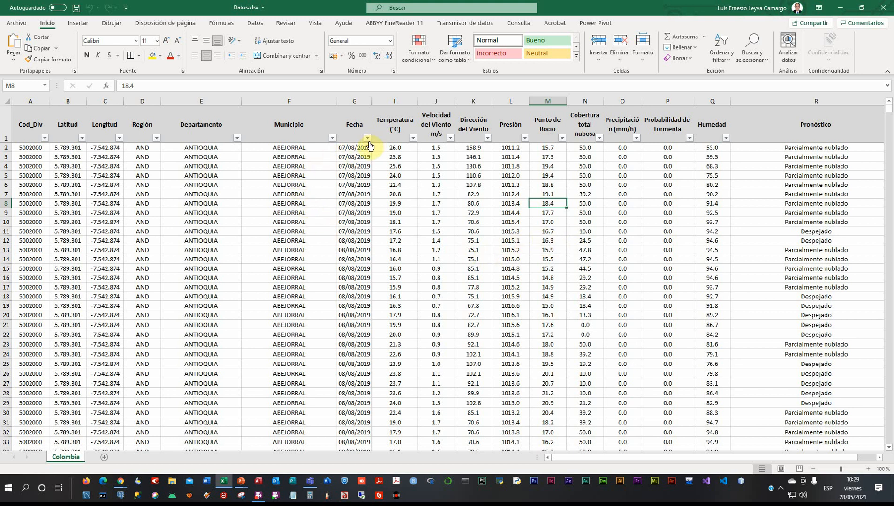
left_click(332, 138)
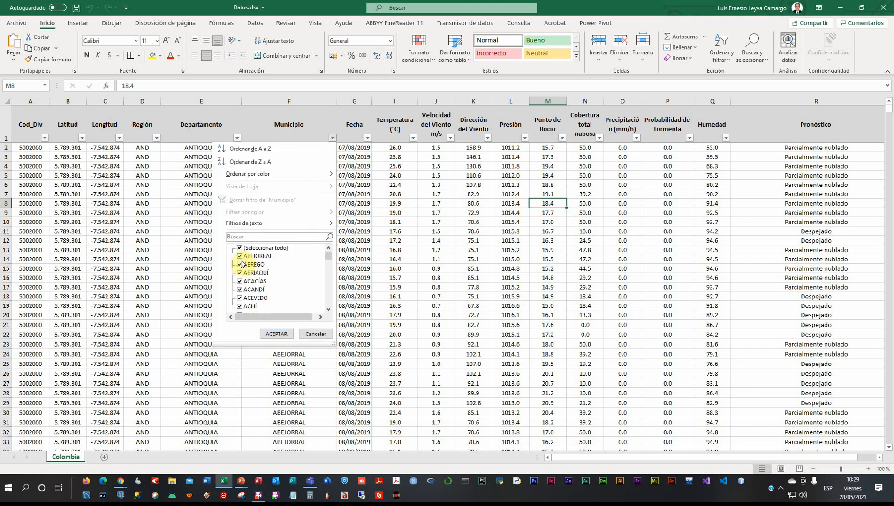
left_click(240, 248)
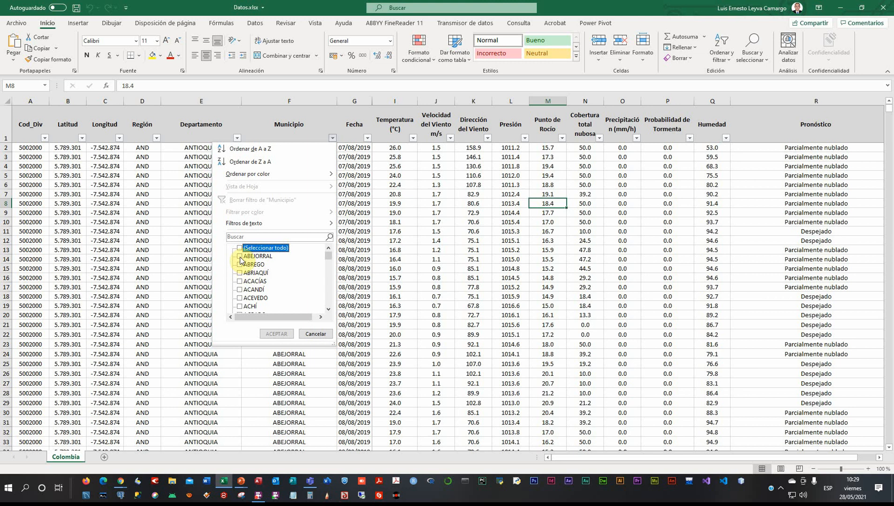
left_click(240, 257)
left_click(240, 266)
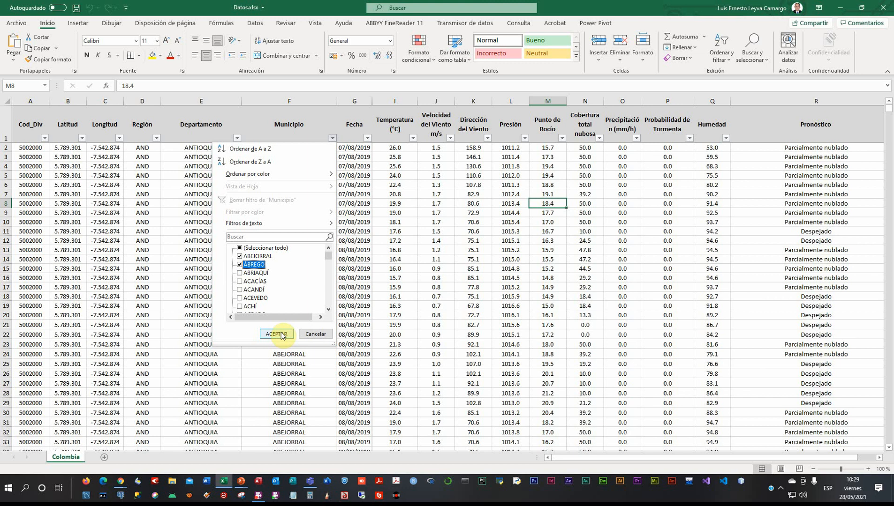
left_click(276, 334)
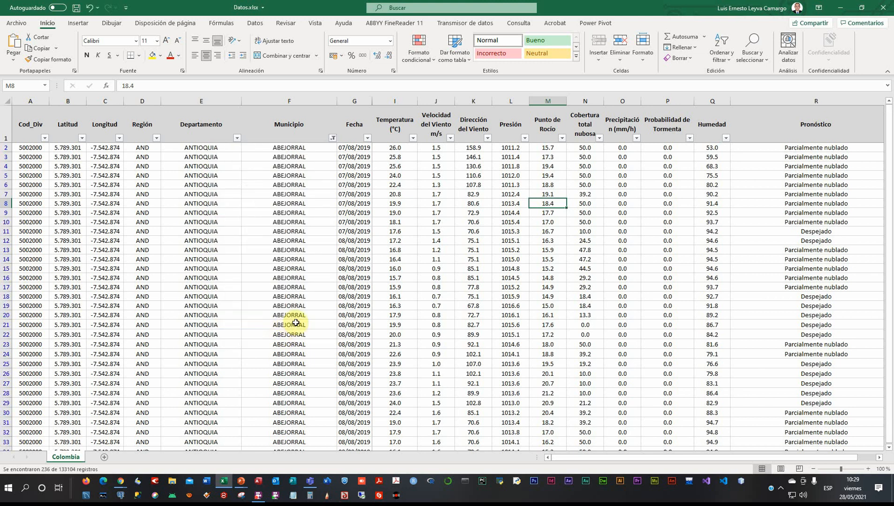
Review the filtered records of both municipalities down to the last row and back to the start.
scroll(391, 299, "down", 4)
scroll(391, 299, "down", 20)
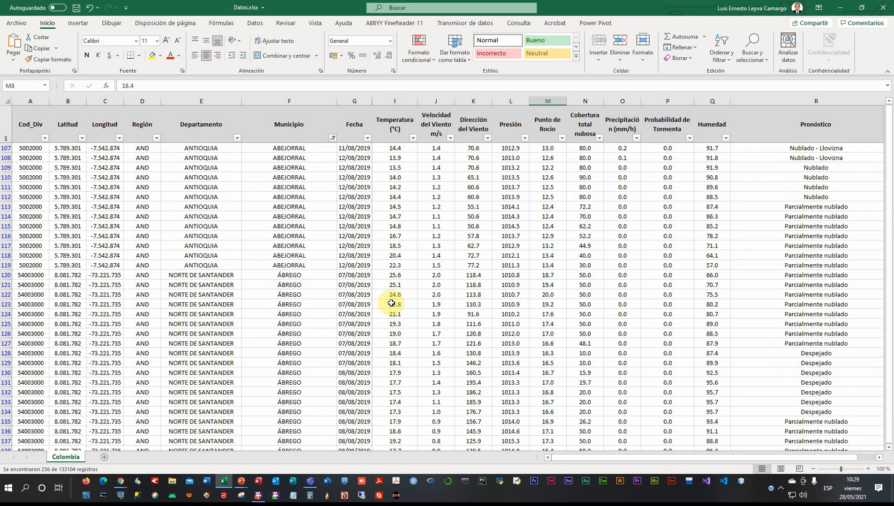
scroll(391, 303, "down", 20)
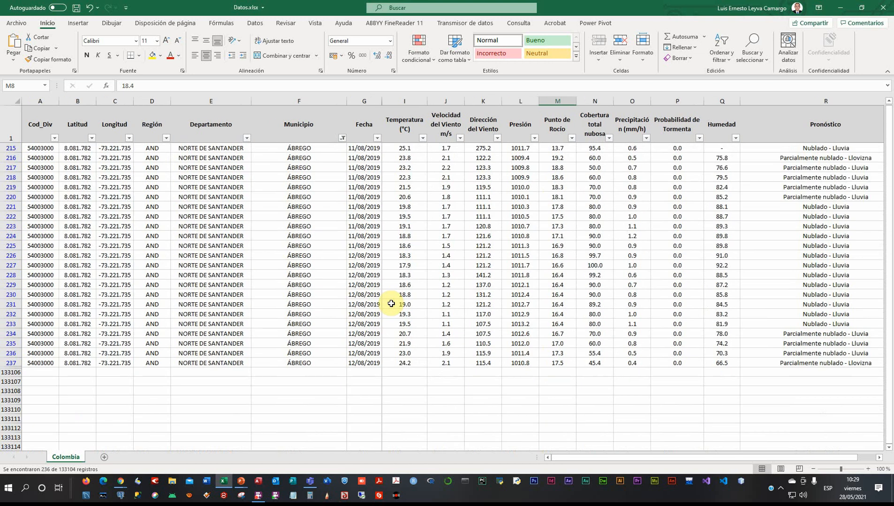
scroll(391, 303, "up", 20)
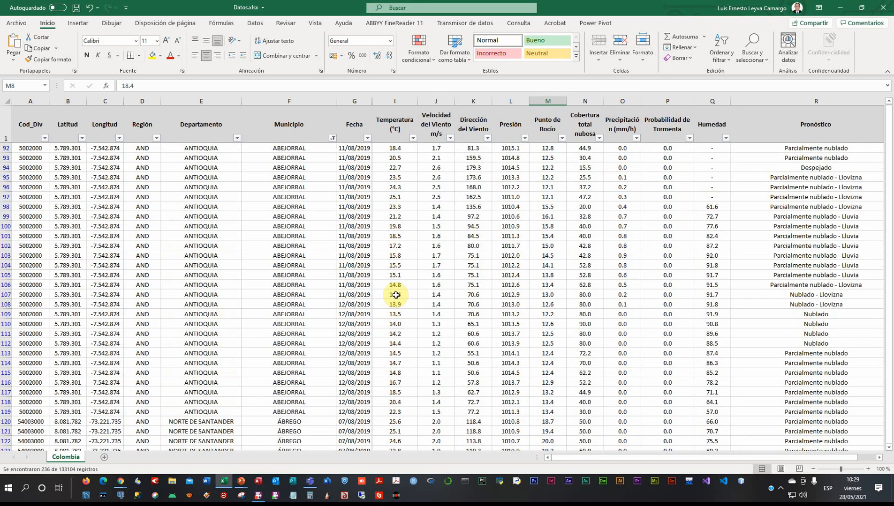
scroll(417, 284, "up", 7)
scroll(417, 284, "up", 12)
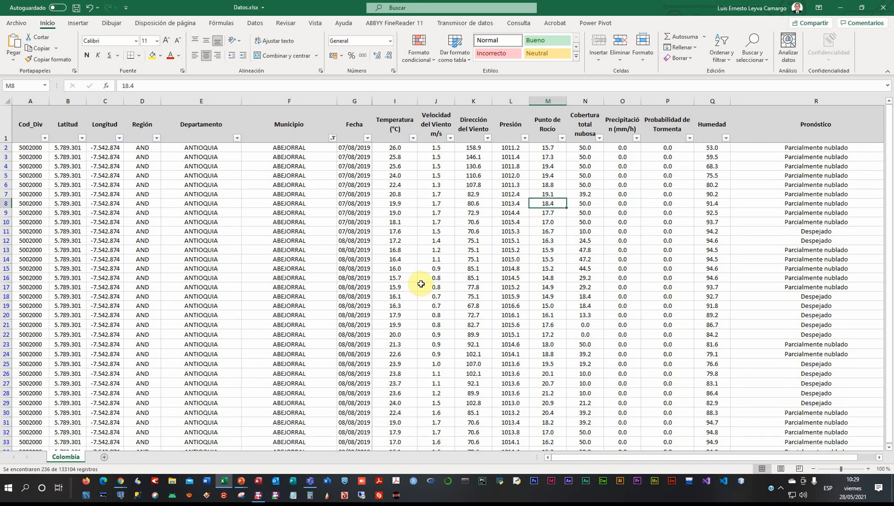
Copy the filtered data from the Municipio header through the last Velocidad del Viento value and paste it into a new sheet.
left_click(295, 128)
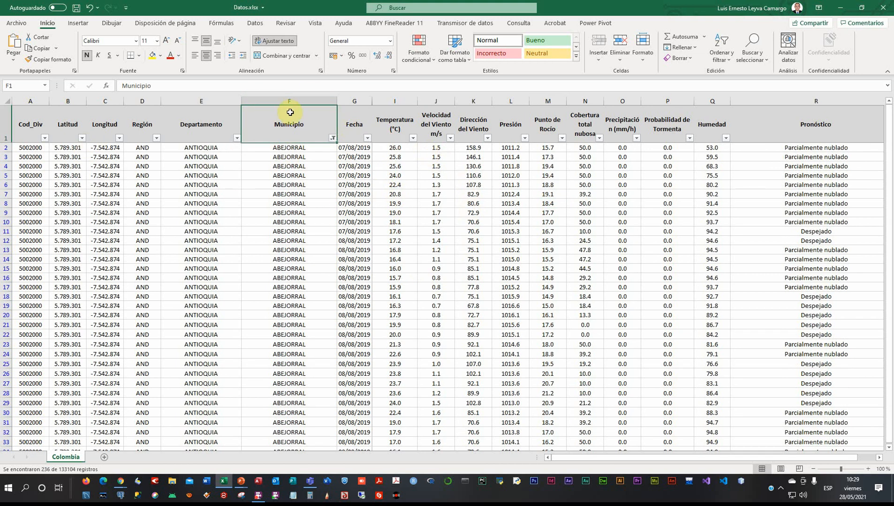
scroll(435, 288, "down", 20)
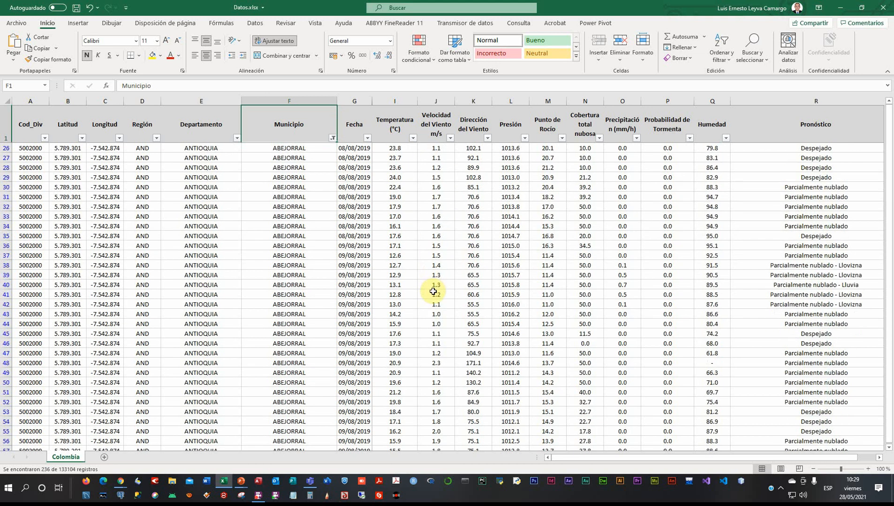
scroll(429, 304, "down", 20)
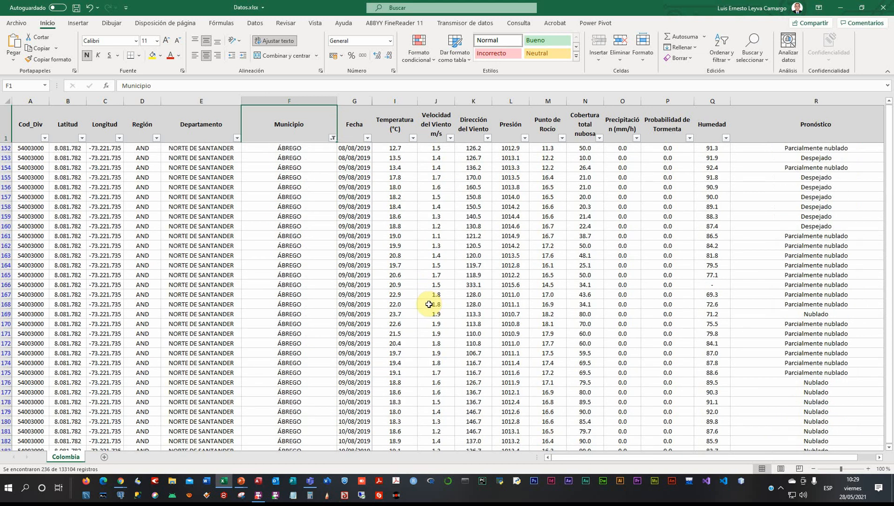
scroll(425, 309, "down", 3)
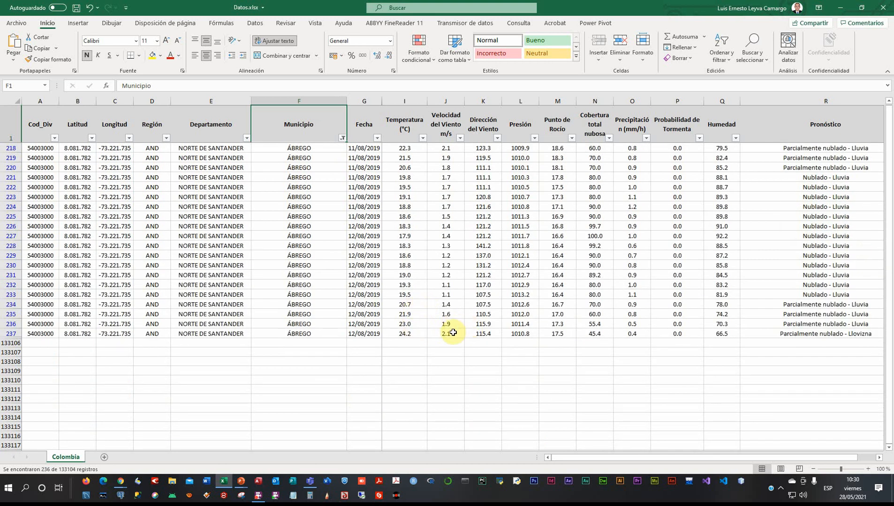
left_click(452, 333, "shift")
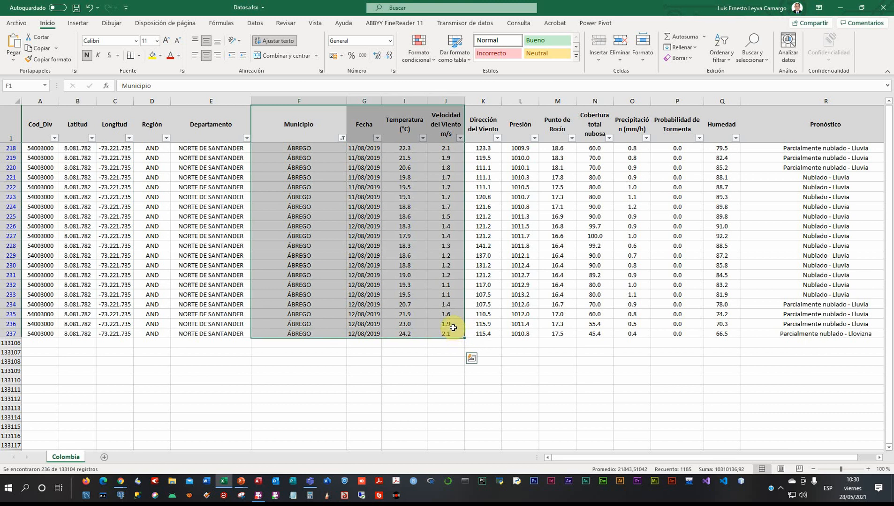
key("ctrl+c")
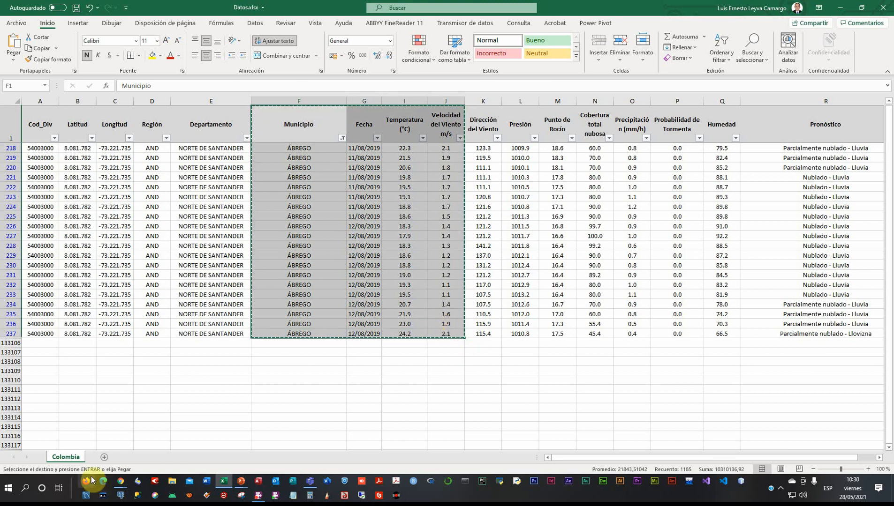
left_click(104, 459)
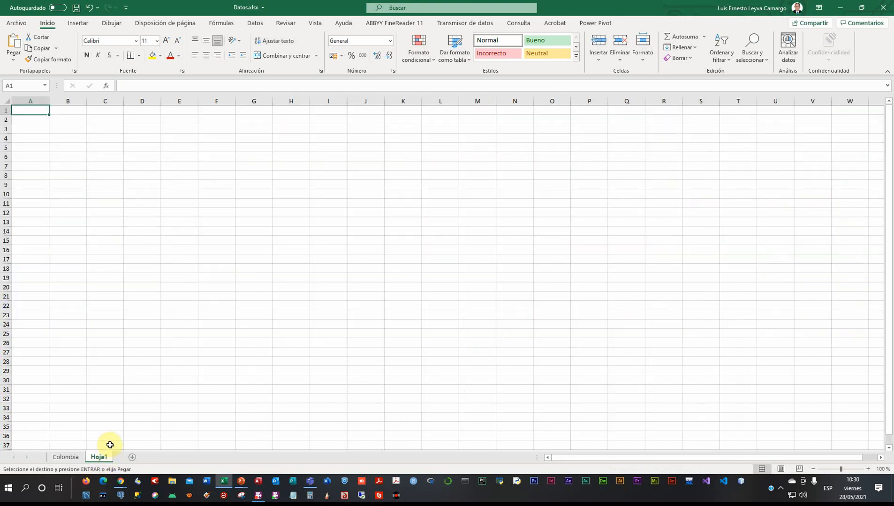
key("ctrl+v")
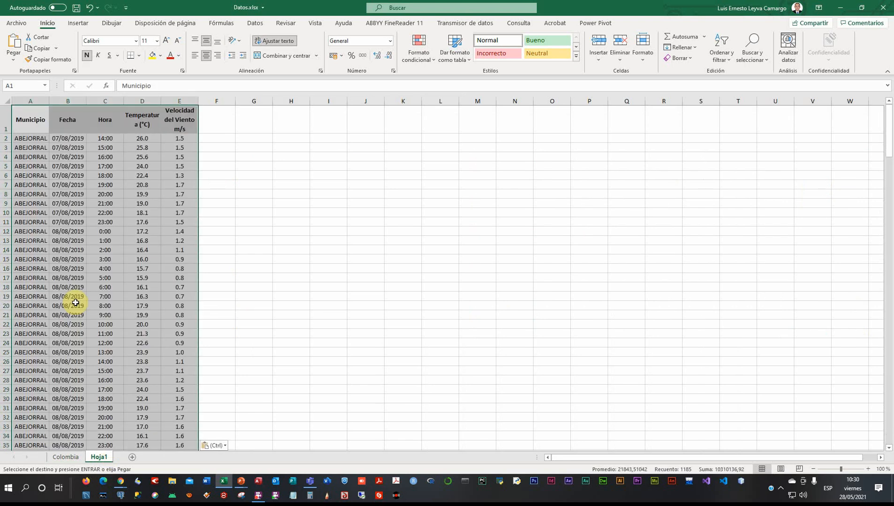
left_click(373, 270)
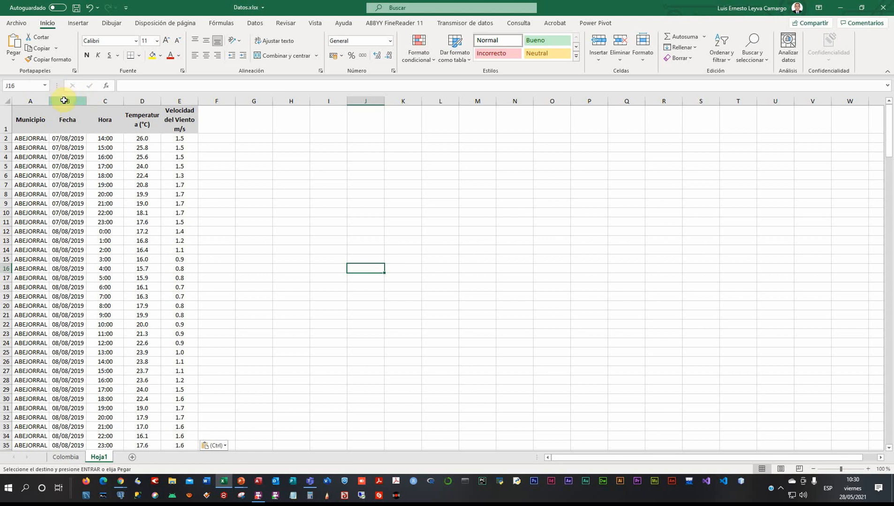
Delete the Fecha and Hora columns from the pasted table in the new sheet.
left_click(64, 100)
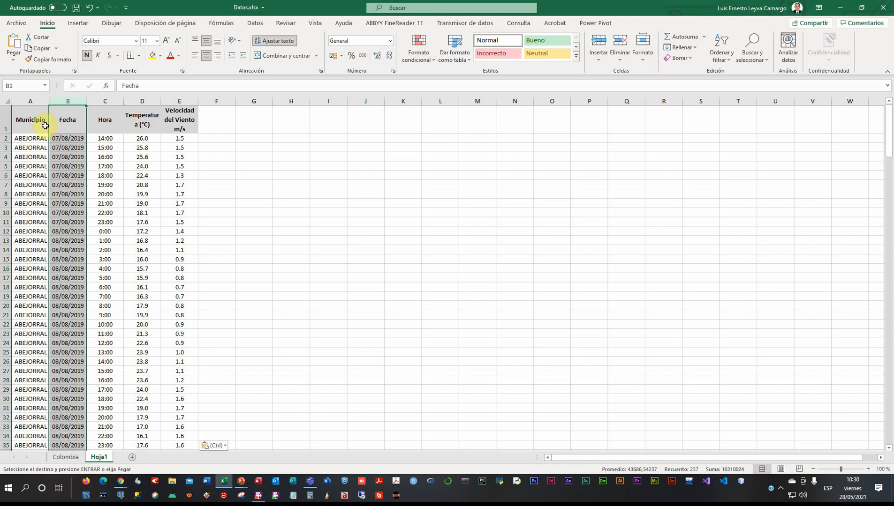
left_click_drag(69, 100, 109, 100)
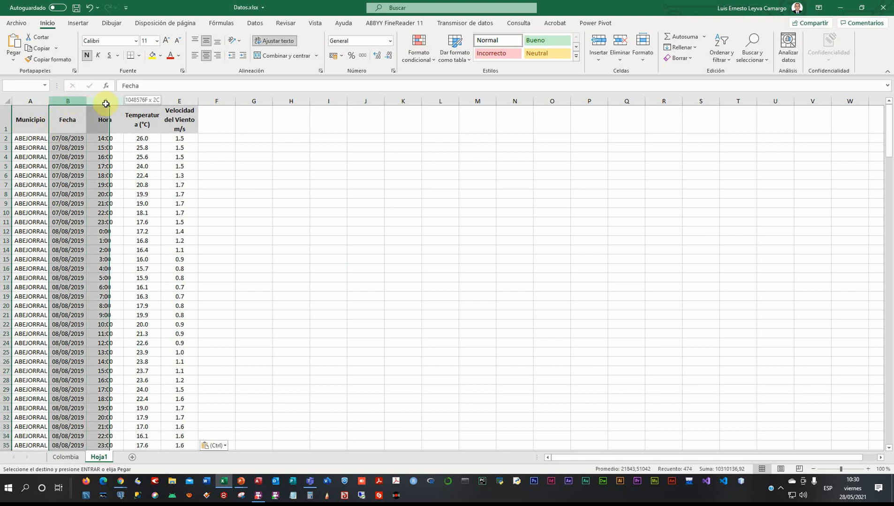
right_click(109, 100)
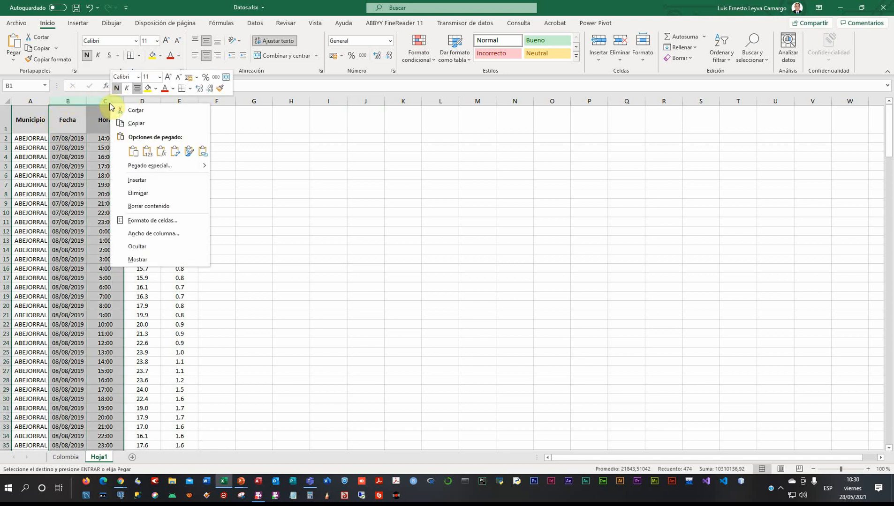
left_click(134, 192)
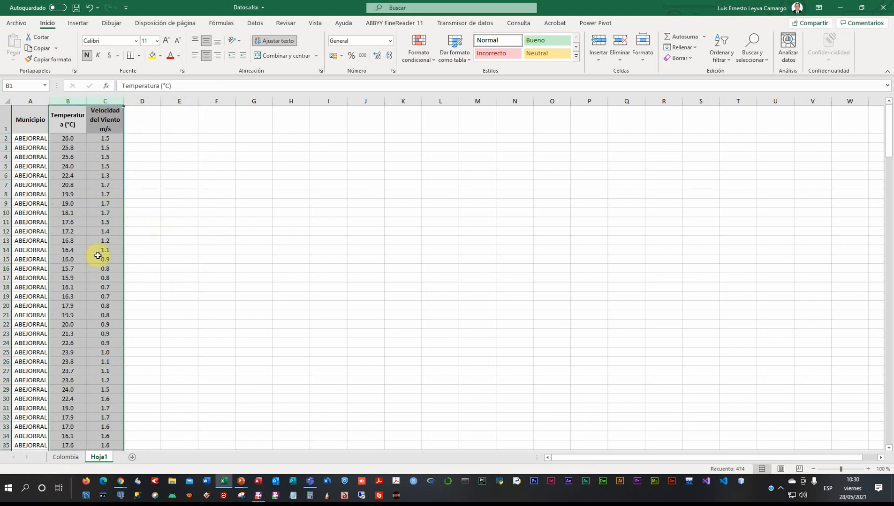
left_click(86, 293)
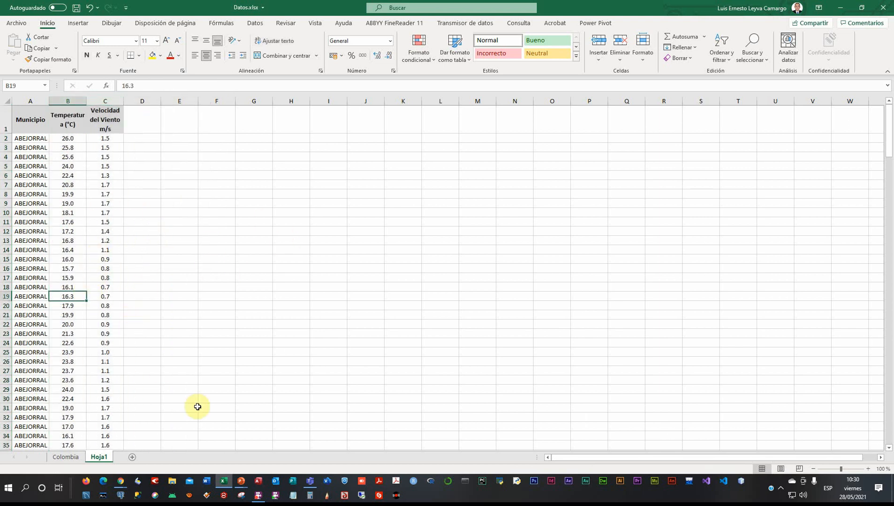
Rename the new sheet as TempYVelocidad.
double_click(100, 458)
type("Te")
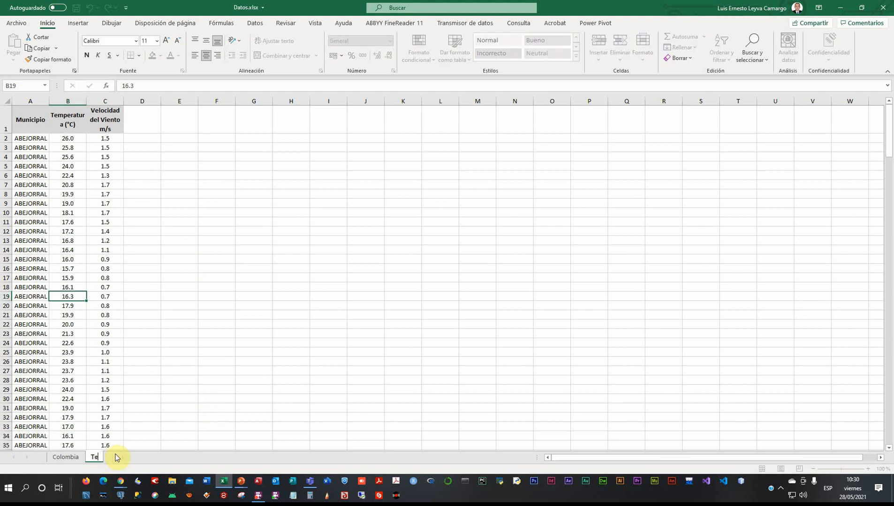
type("mpYVelocidad")
key("Return")
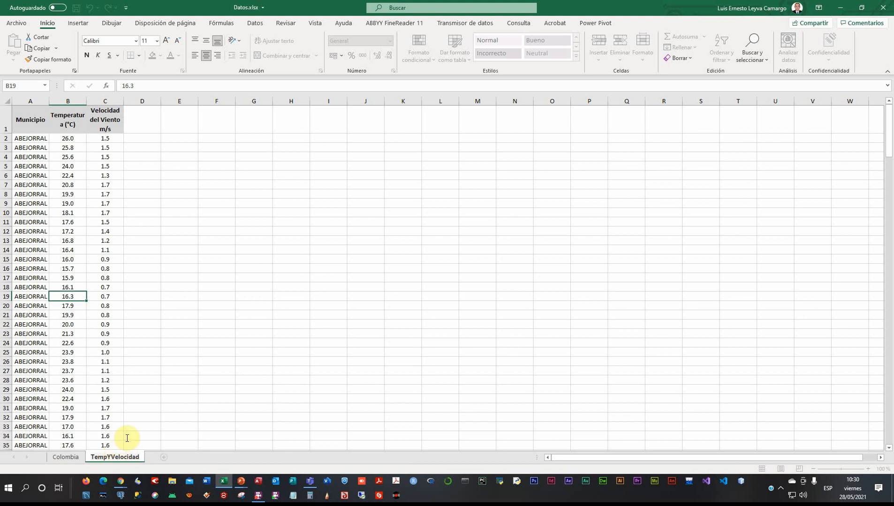
left_click(146, 409)
left_click(101, 288)
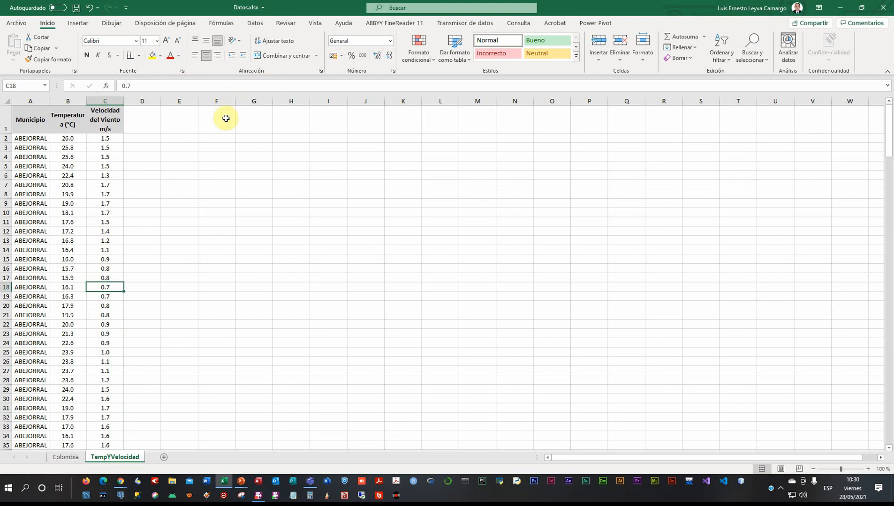
left_click(71, 158)
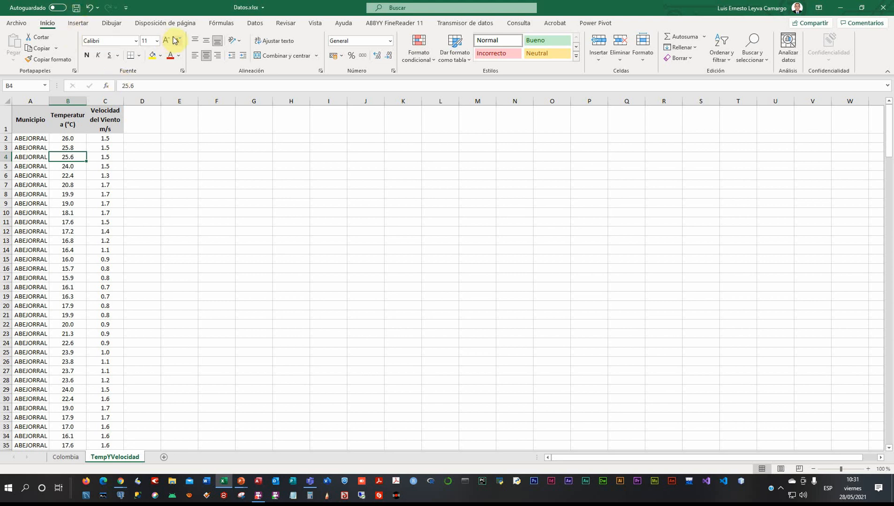
left_click(79, 25)
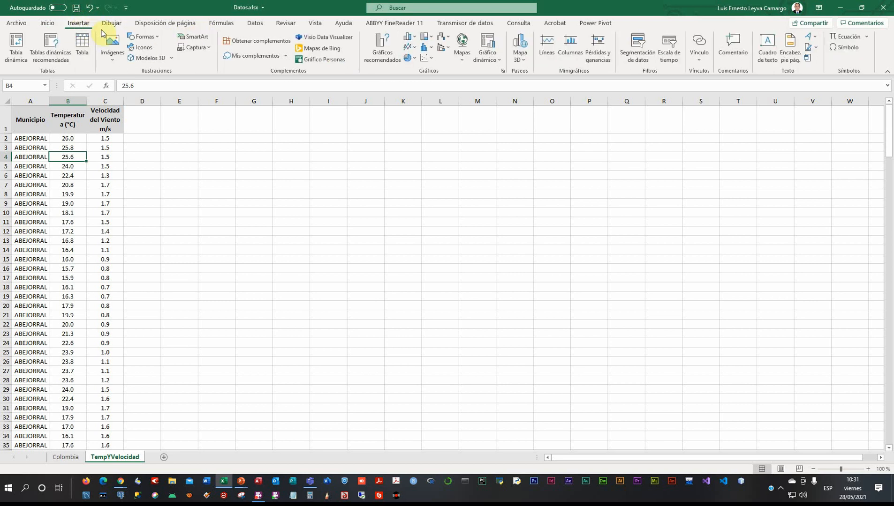
left_click(432, 49)
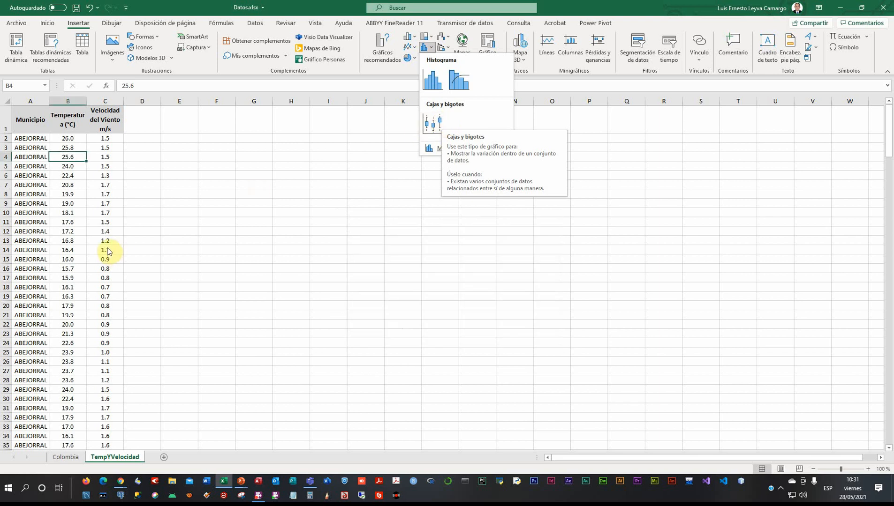
left_click(80, 221)
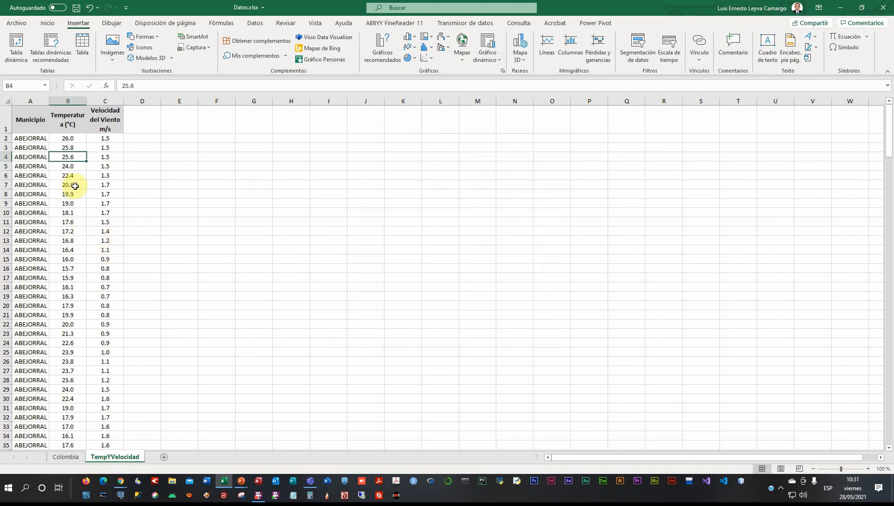
Convert the Municipio, Temperatura and Velocidad del Viento data range into a formatted table with headers.
key("ctrl+t")
key("Return")
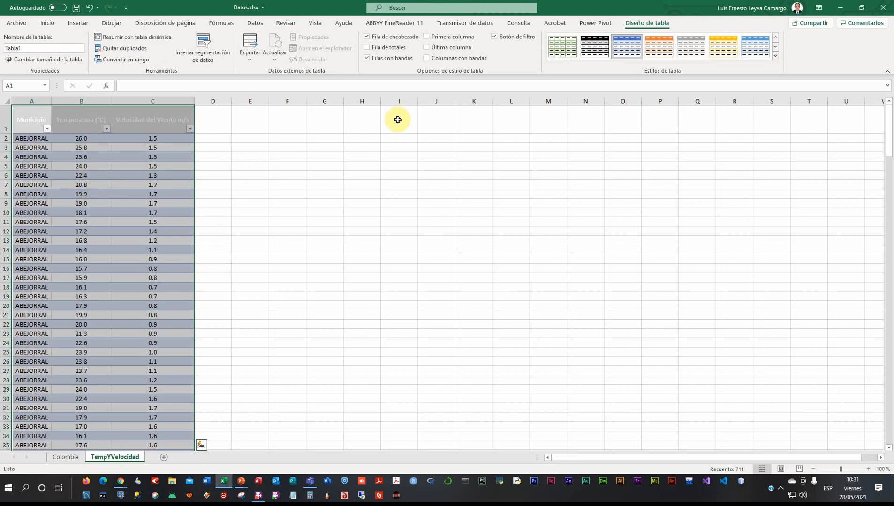
left_click(88, 25)
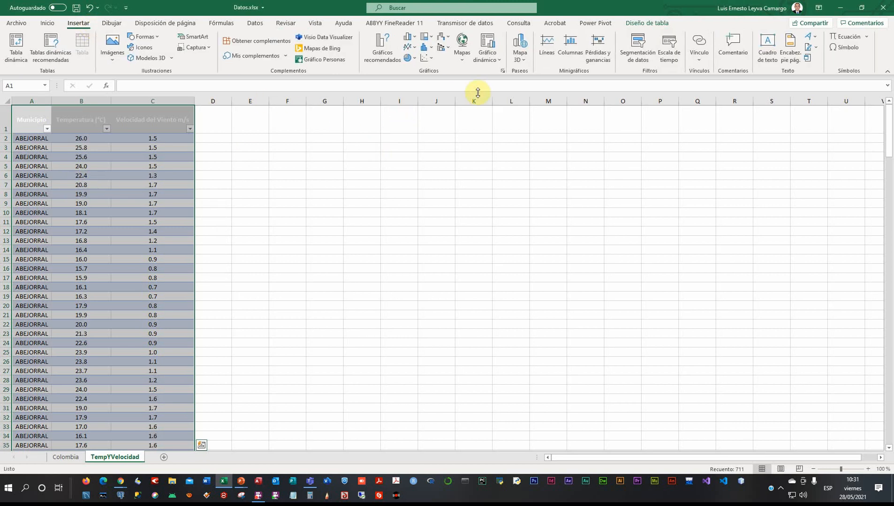
left_click(109, 205)
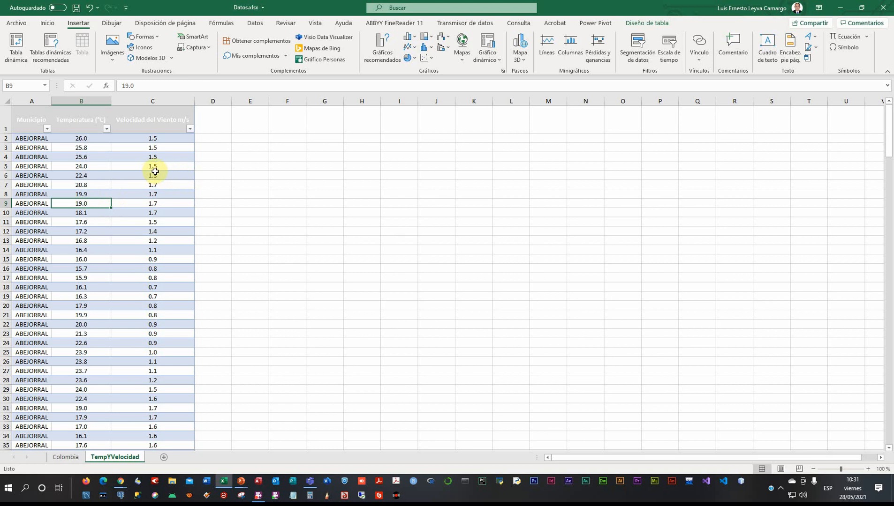
Replace every decimal point with a comma across the temperature and wind speed values.
key("ctrl+l")
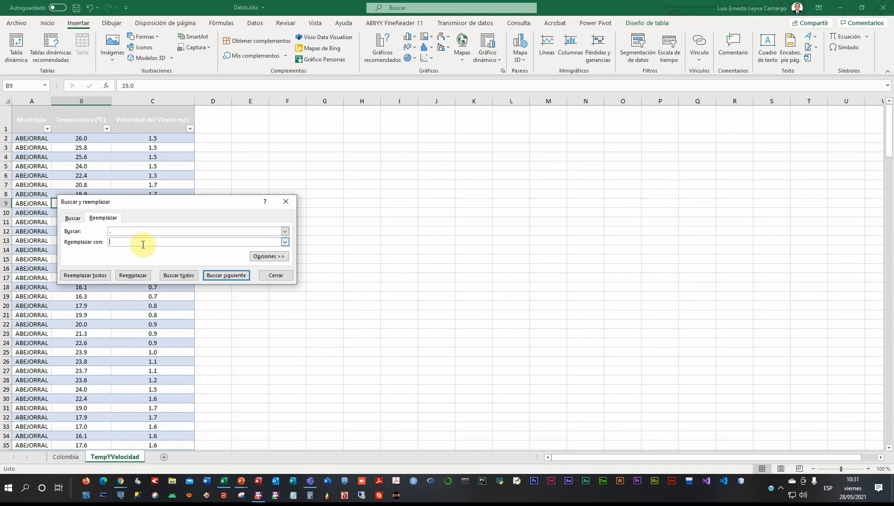
left_click(105, 275)
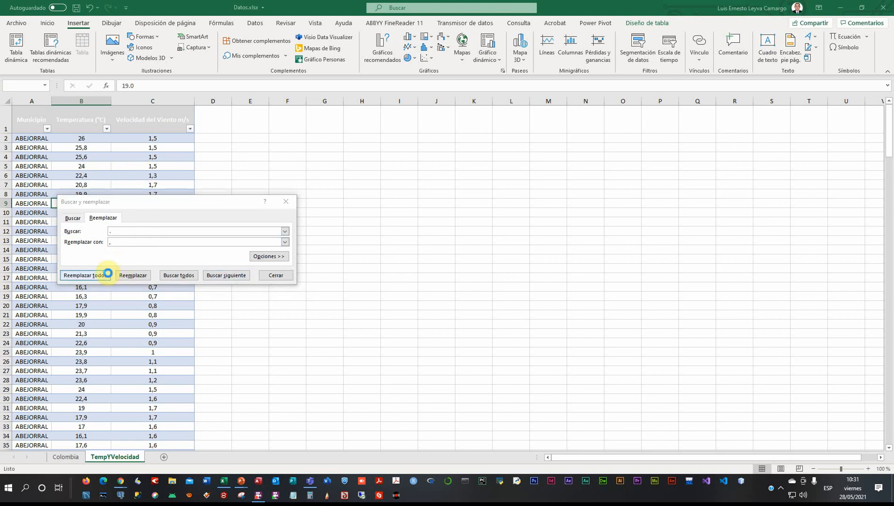
left_click(450, 267)
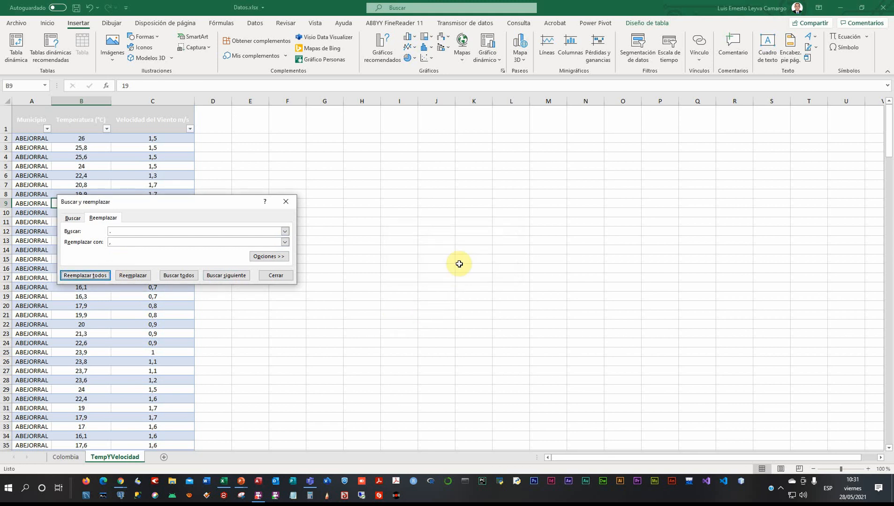
left_click(280, 276)
Insert a box and whisker chart from the table's temperature and wind speed data by municipality.
left_click(144, 240)
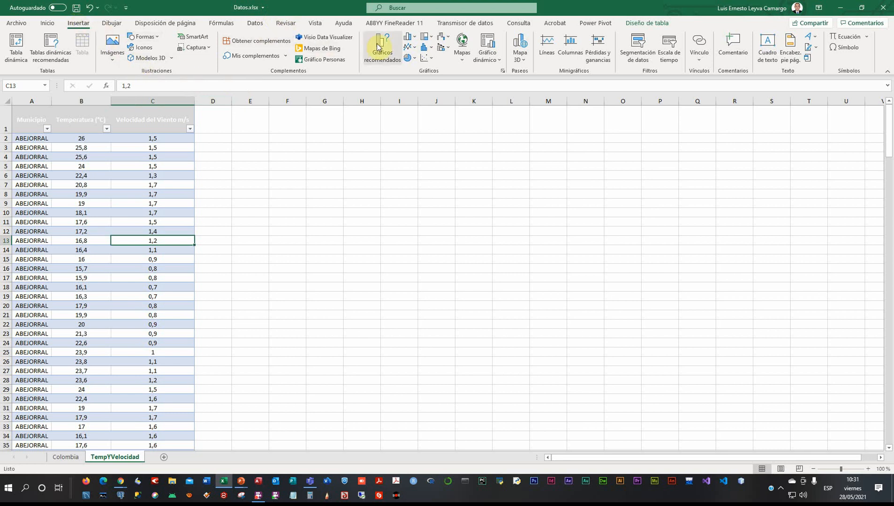
left_click(430, 50)
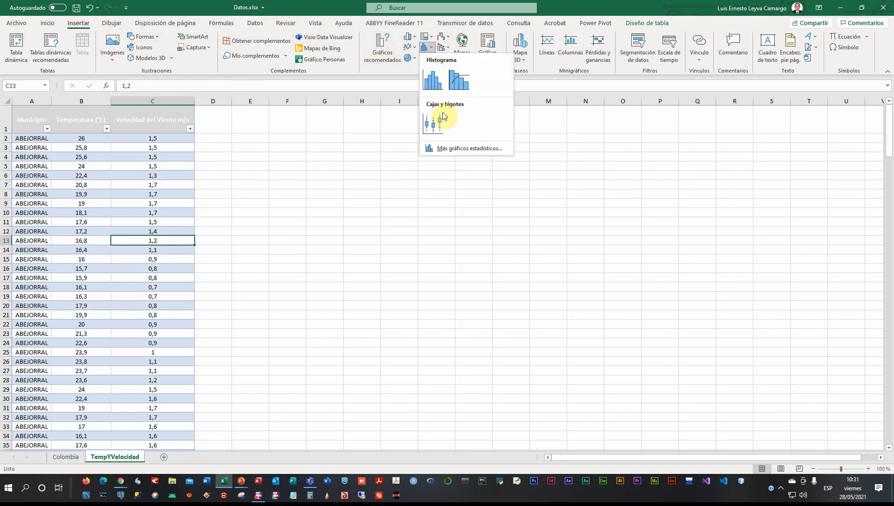
left_click(431, 123)
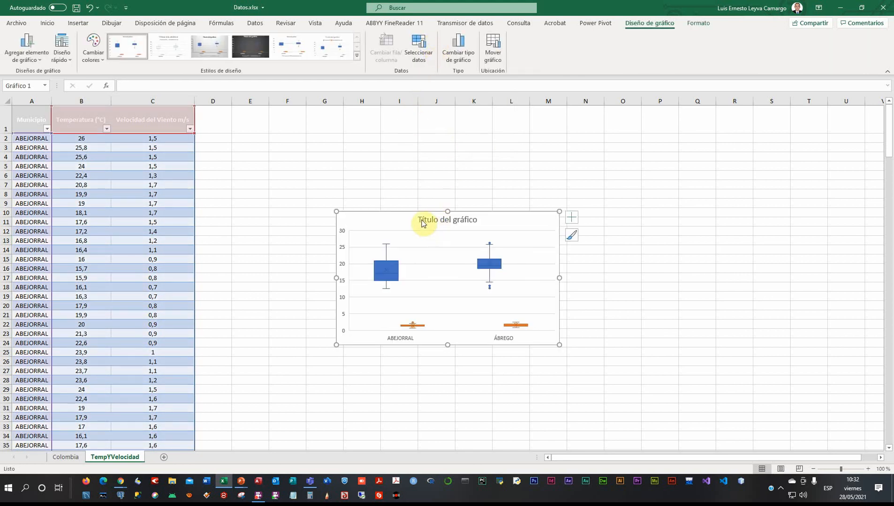
Place the box and whisker chart beside the table, level with the header row, and enlarge it mainly in height.
left_click_drag(405, 213, 321, 141)
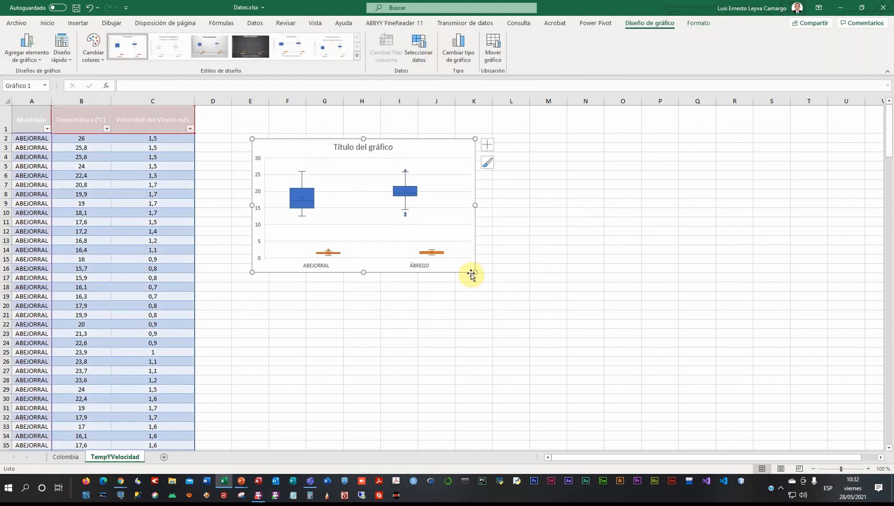
left_click_drag(474, 273, 490, 355)
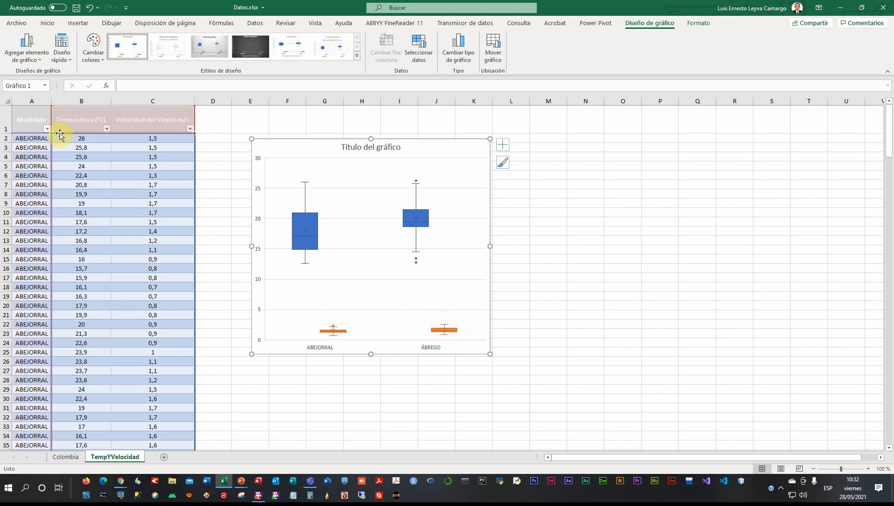
left_click(74, 124)
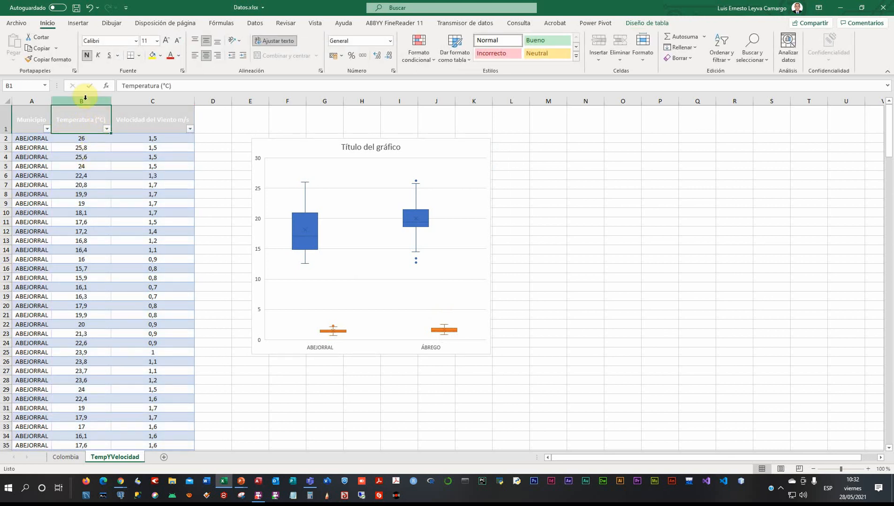
left_click(175, 122)
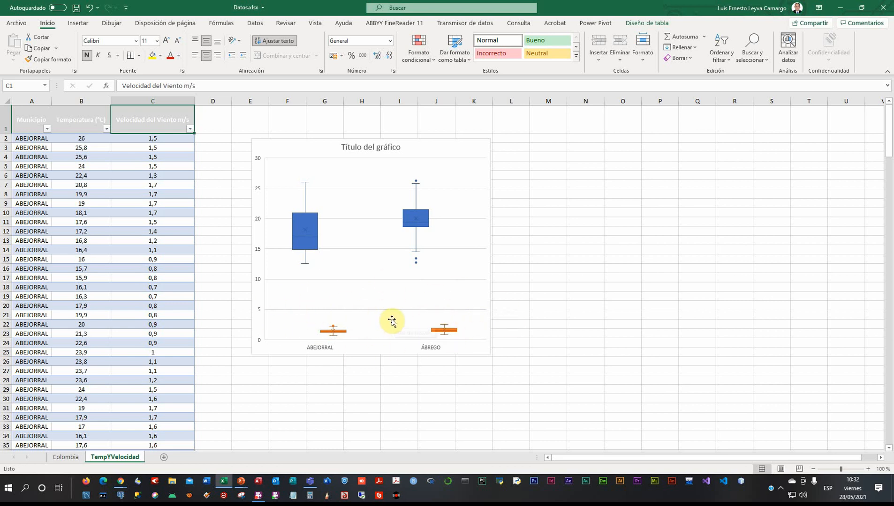
left_click_drag(412, 150, 387, 132)
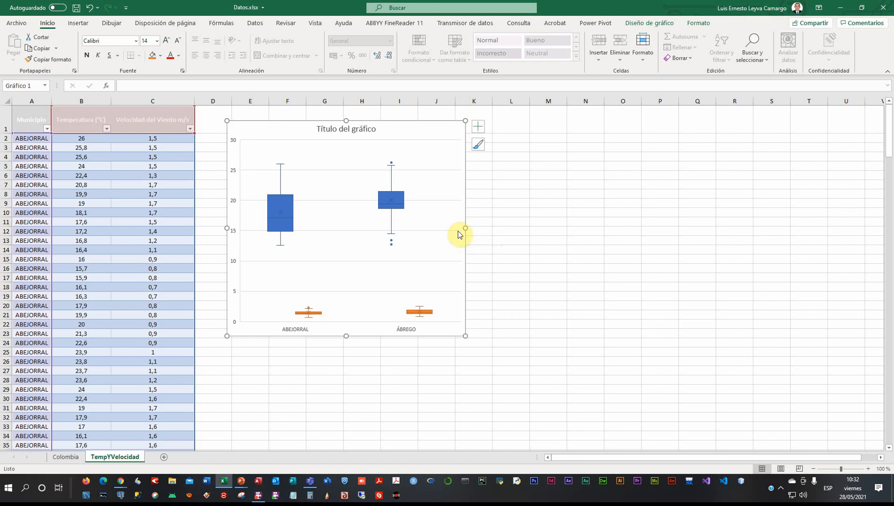
right_click(420, 321)
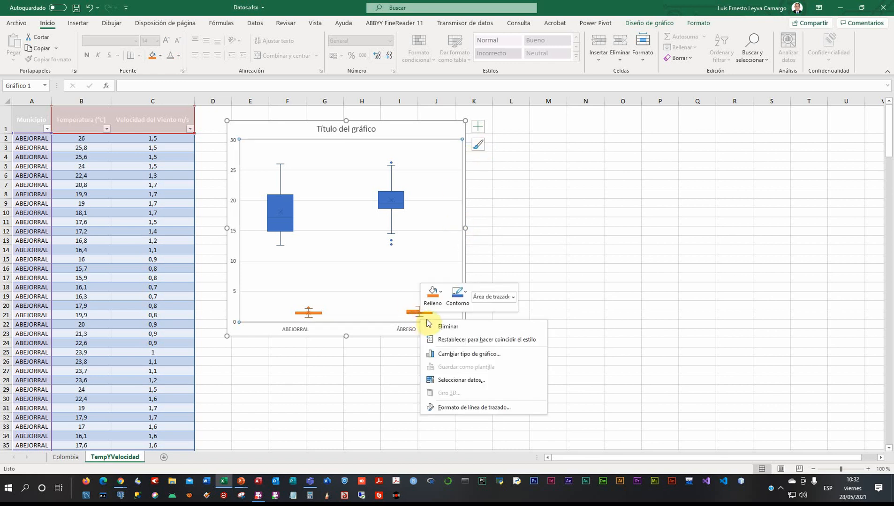
left_click(462, 380)
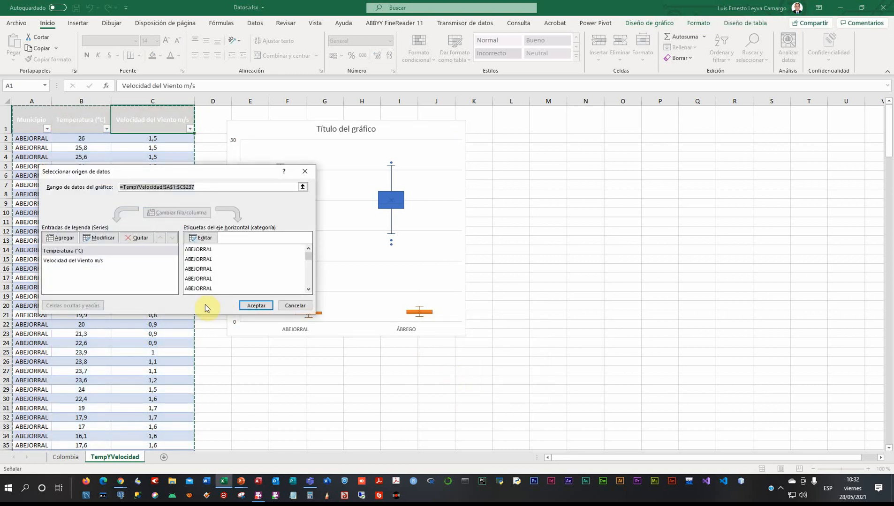
left_click(59, 264)
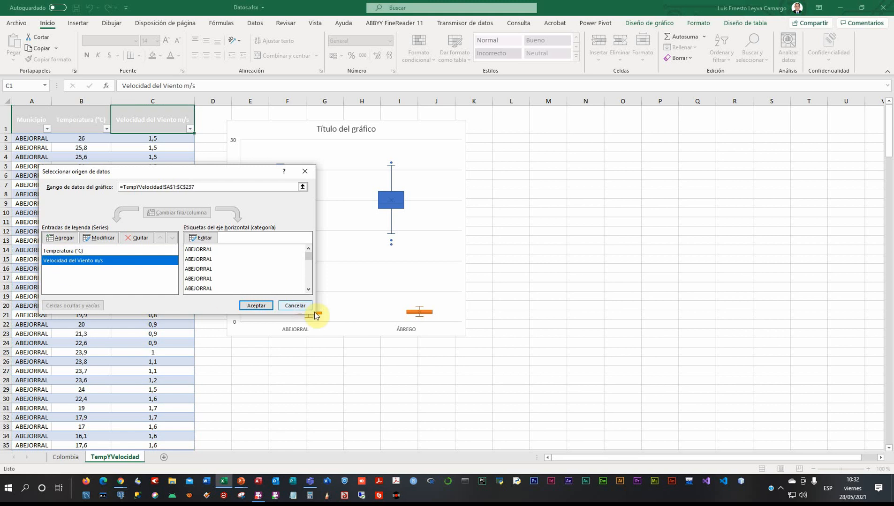
left_click(256, 306)
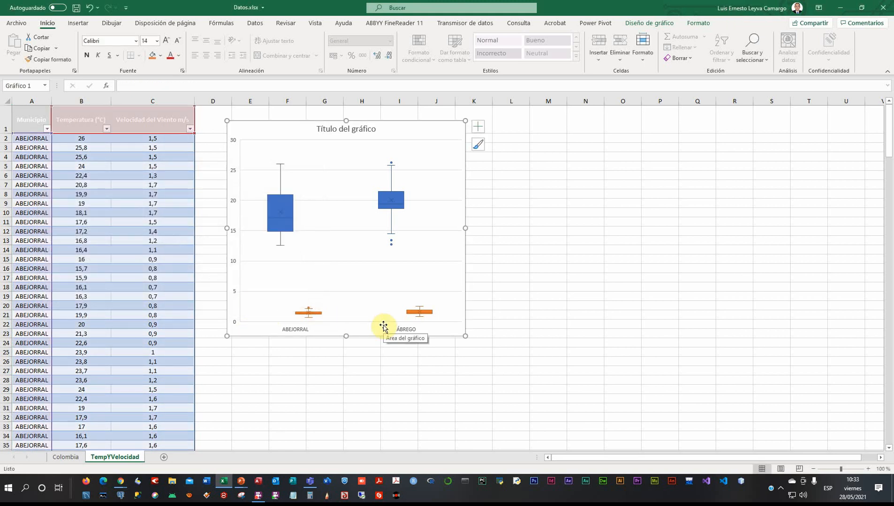
Remove the Velocidad del Viento m/s series from the chart's data source, leaving only Temperatura (°C).
right_click(421, 315)
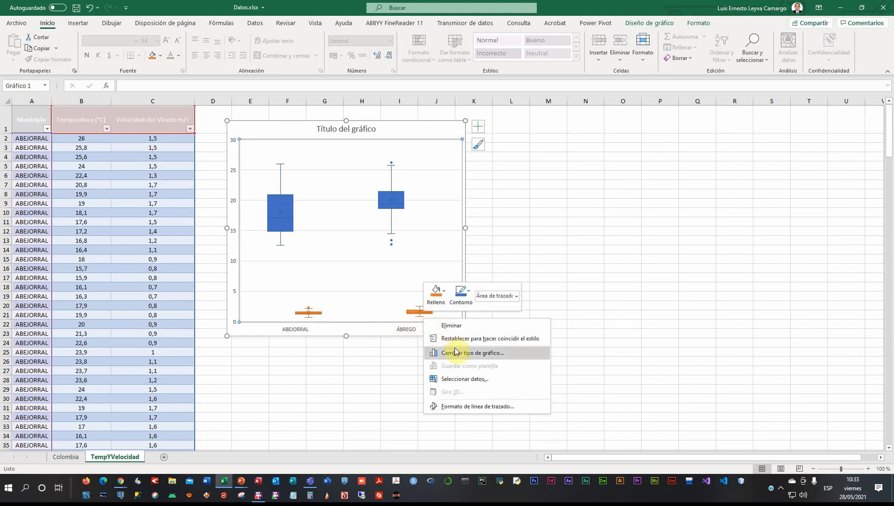
left_click(465, 379)
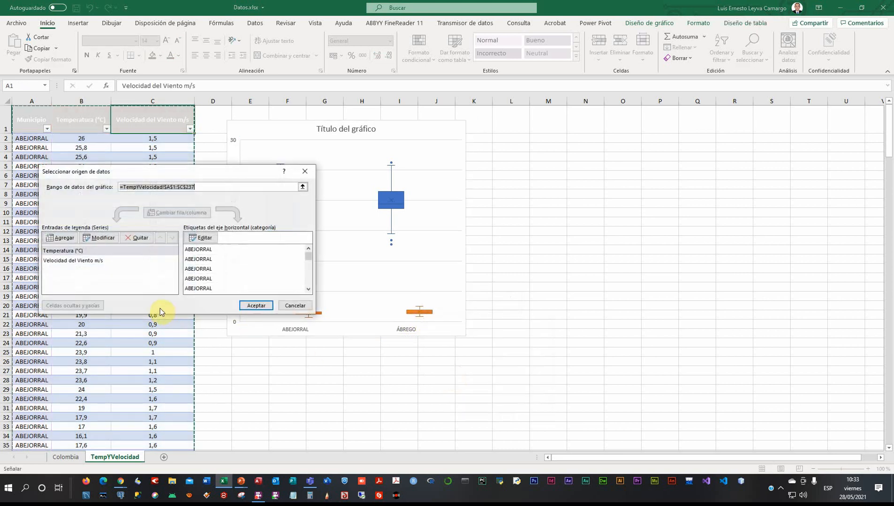
left_click(87, 259)
left_click(136, 238)
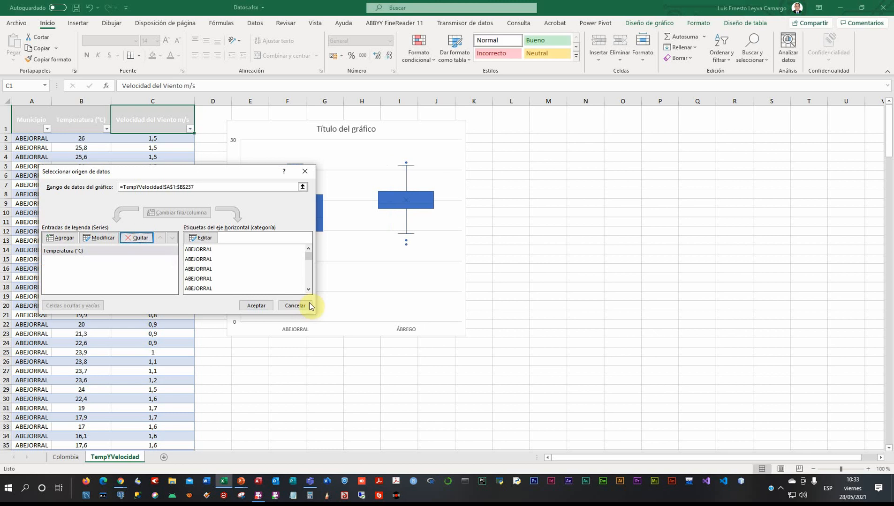
left_click(265, 307)
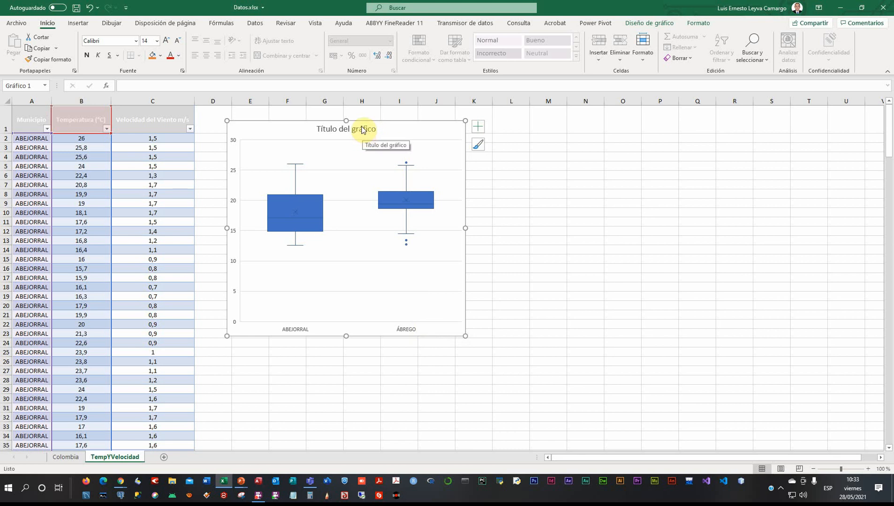
Replace the chart title with the text Temperatura (°C) copied from the column header.
left_click(66, 119)
left_click_drag(186, 83, 118, 86)
key("ctrl+c")
left_click(341, 131)
left_click(328, 123)
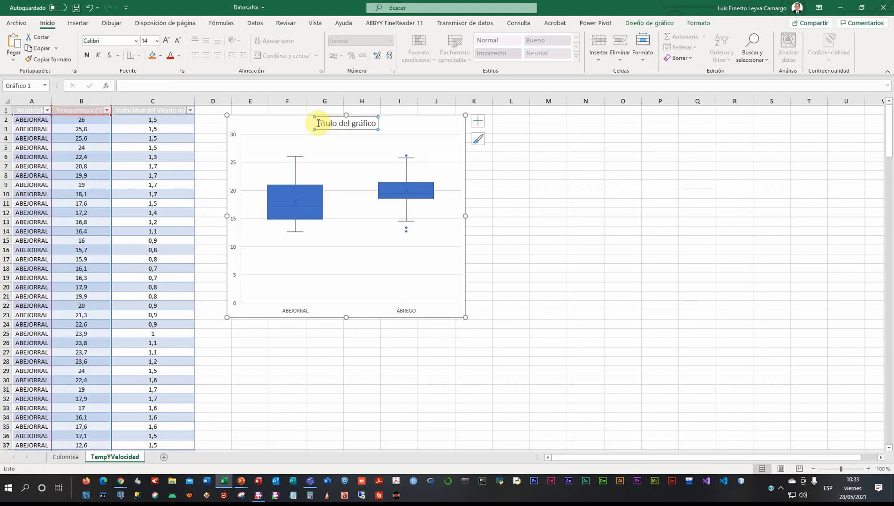
left_click_drag(318, 123, 402, 126)
key("ctrl+v")
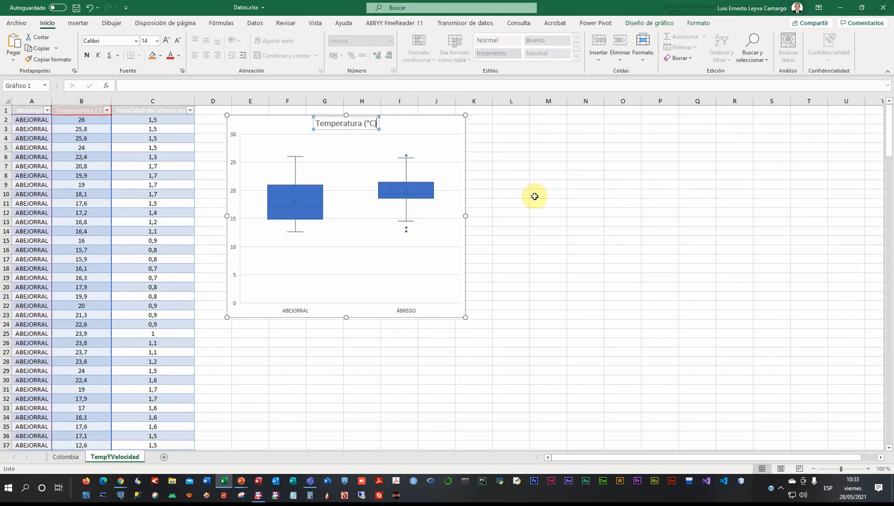
Add data labels to the temperature box and whisker chart and leave the legend off.
left_click(462, 140)
left_click(476, 128)
left_click(436, 122)
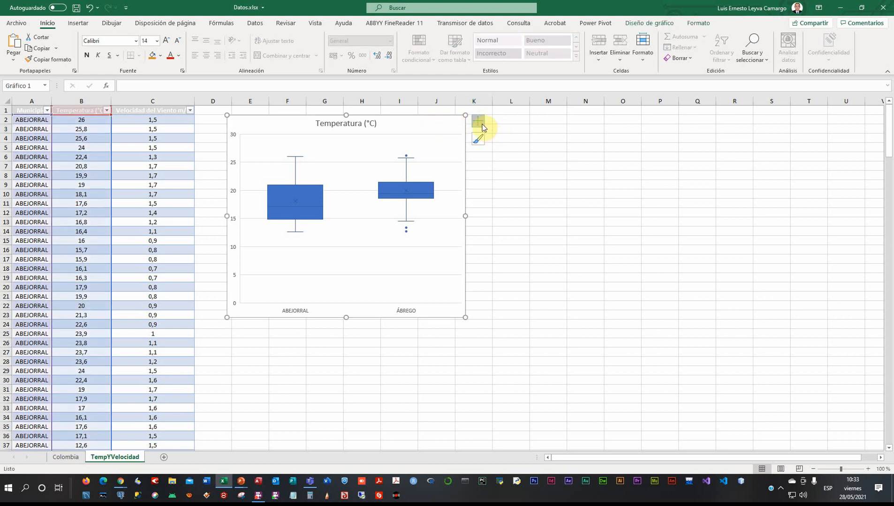
left_click(477, 121)
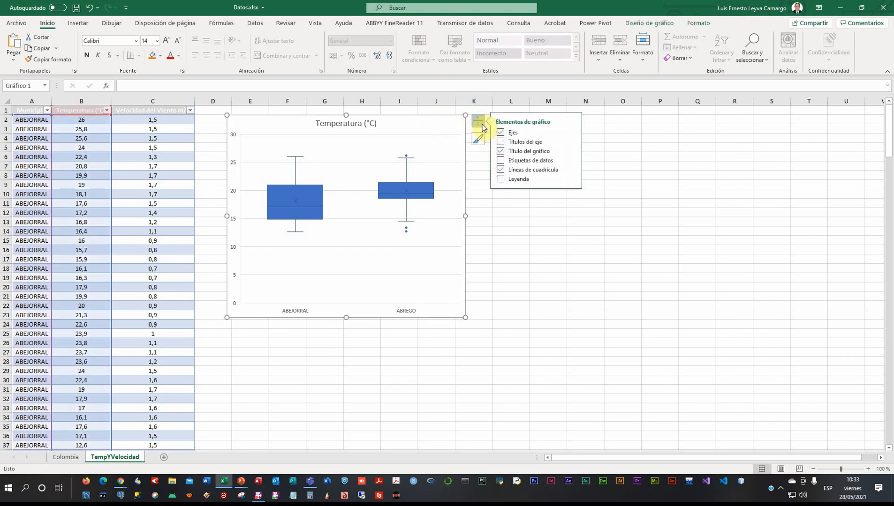
left_click(500, 161)
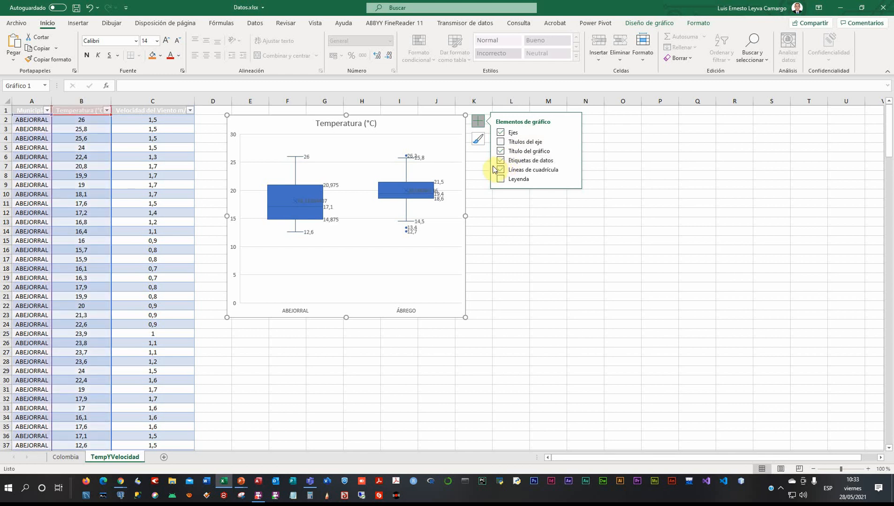
left_click(500, 179)
left_click(500, 179)
Add primary major vertical and primary minor horizontal gridlines to the temperature chart.
left_click(571, 170)
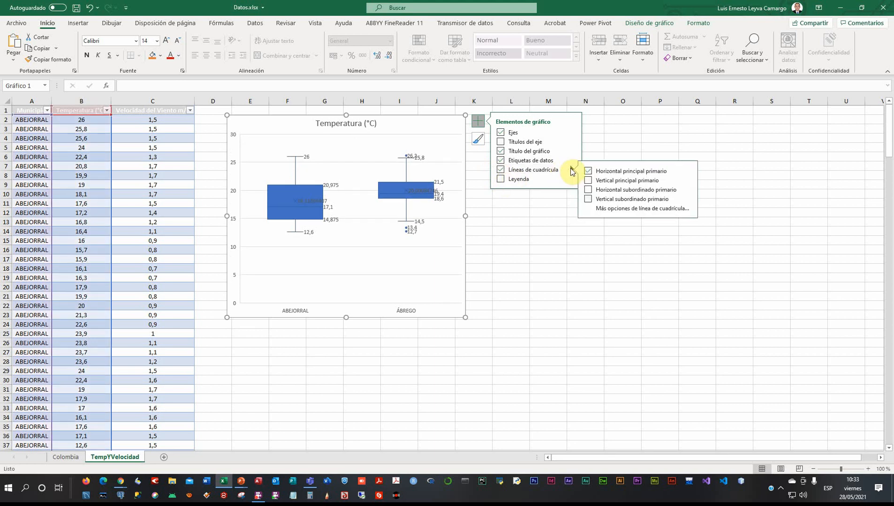
left_click(591, 181)
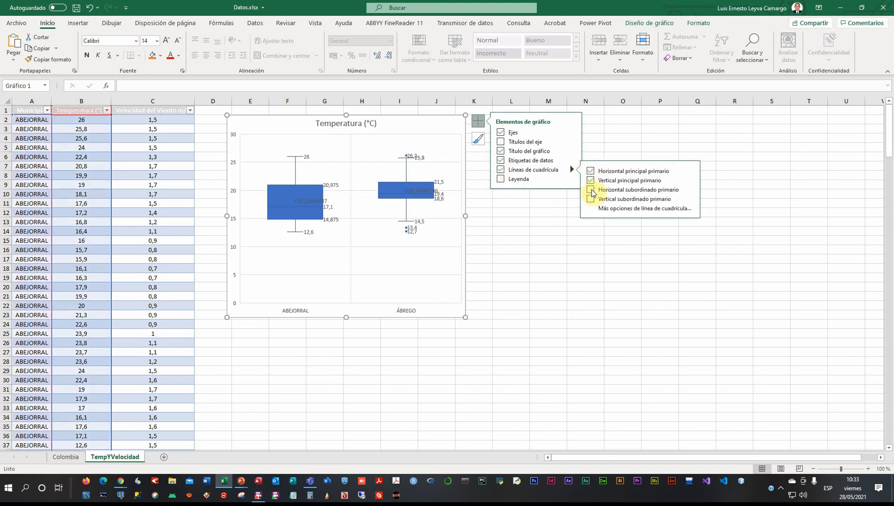
left_click(592, 190)
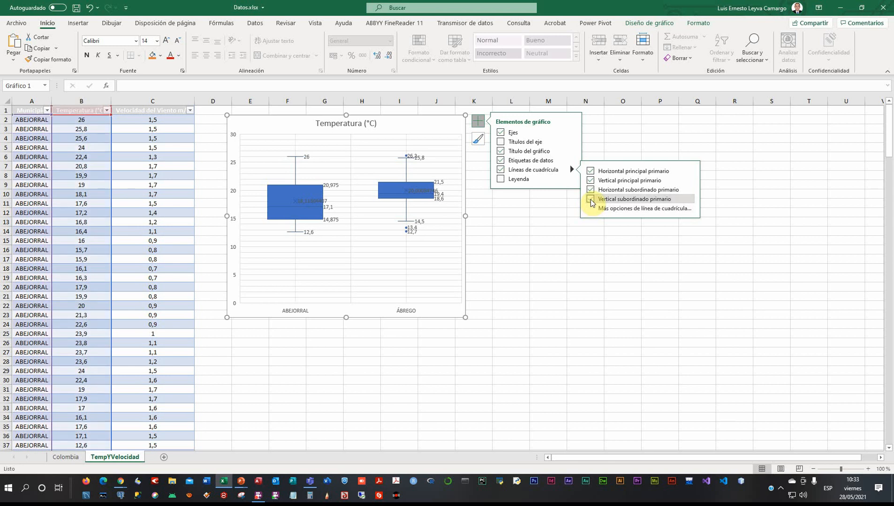
left_click(548, 249)
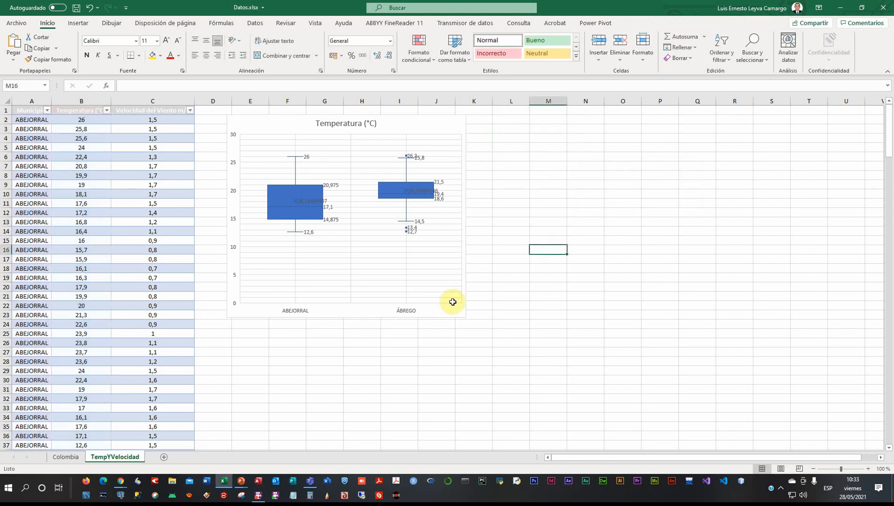
Enlarge the temperature chart so it spans about columns E to K and reaches down to row 29.
left_click(463, 318)
left_click(462, 319)
mouse_move(463, 319)
left_mouse_down()
mouse_move(568, 372)
mouse_move(561, 379)
left_mouse_up()
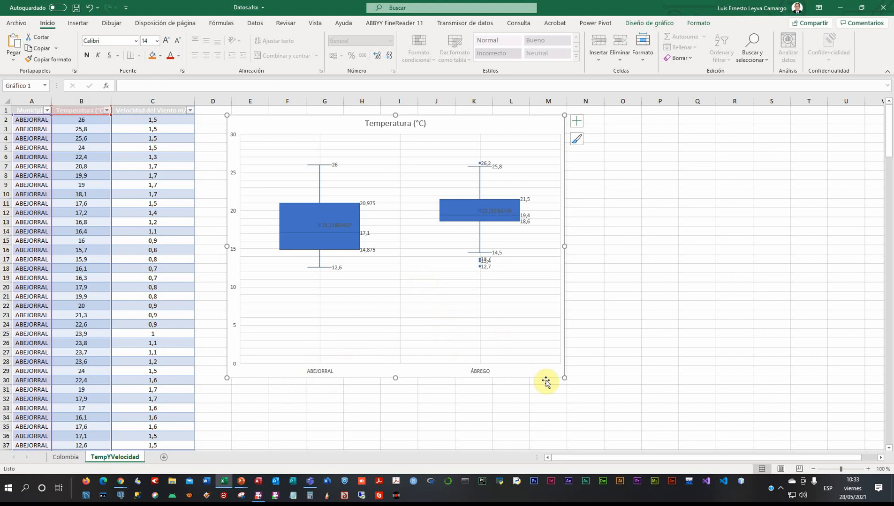
left_click_drag(564, 378, 502, 378)
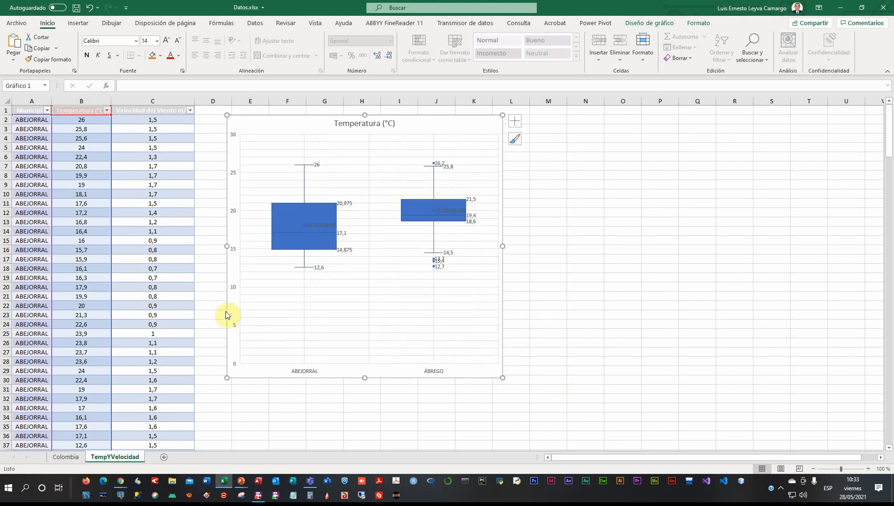
Insert a second box and whisker chart from the table data and place it beside the temperature chart, starting at column L.
left_click(163, 253)
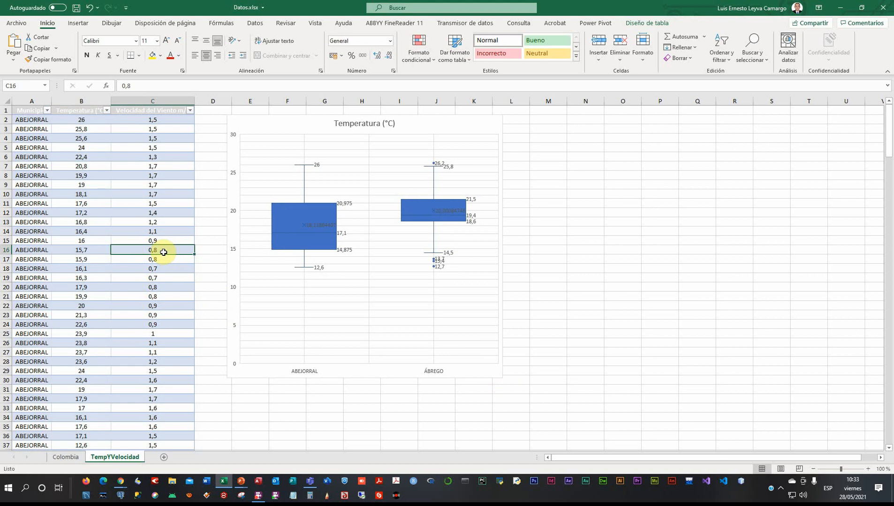
left_click(399, 282)
left_click(169, 269)
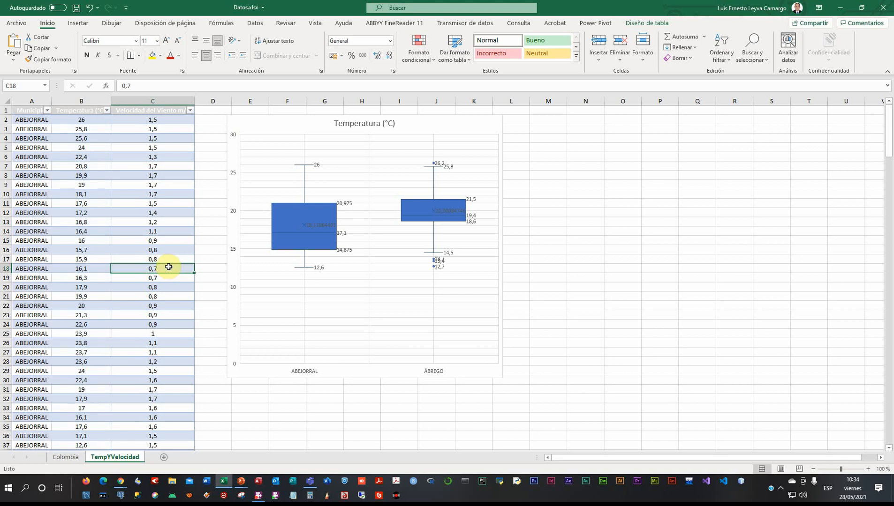
left_click(78, 25)
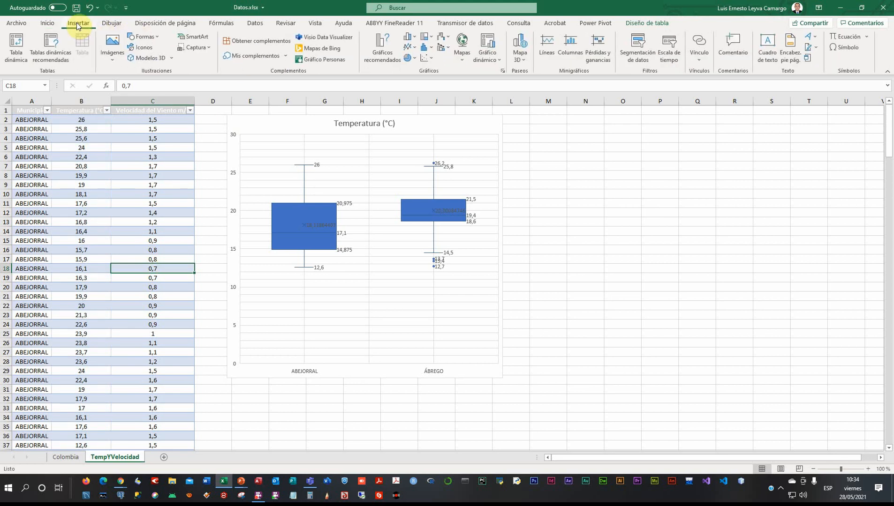
left_click(430, 49)
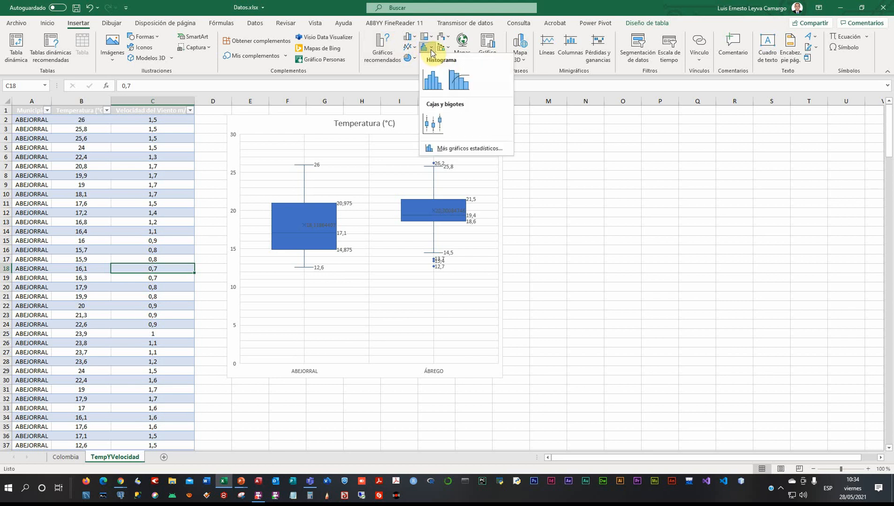
left_click(434, 123)
left_click_drag(495, 211, 663, 114)
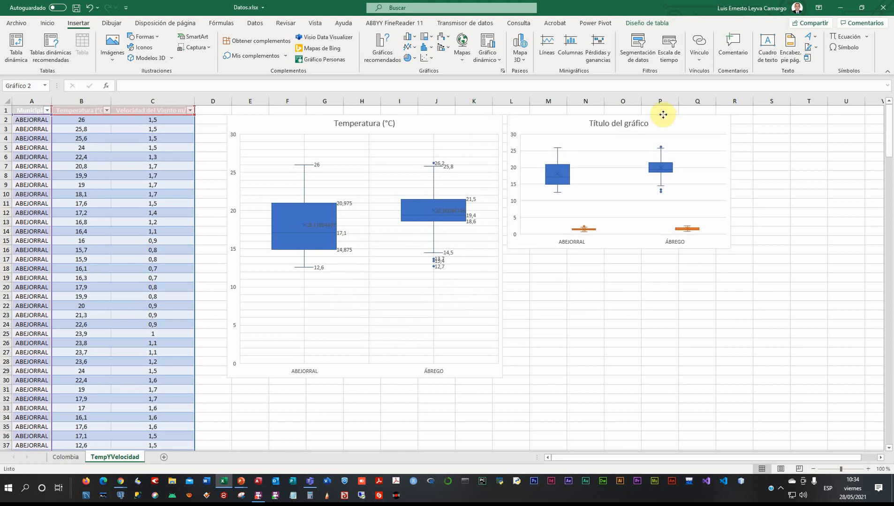
Replace the new chart's title with the text Velocidad del Viento m/s copied from the column header in C1.
left_click(123, 108)
left_click_drag(203, 86, 55, 71)
key("ctrl+c")
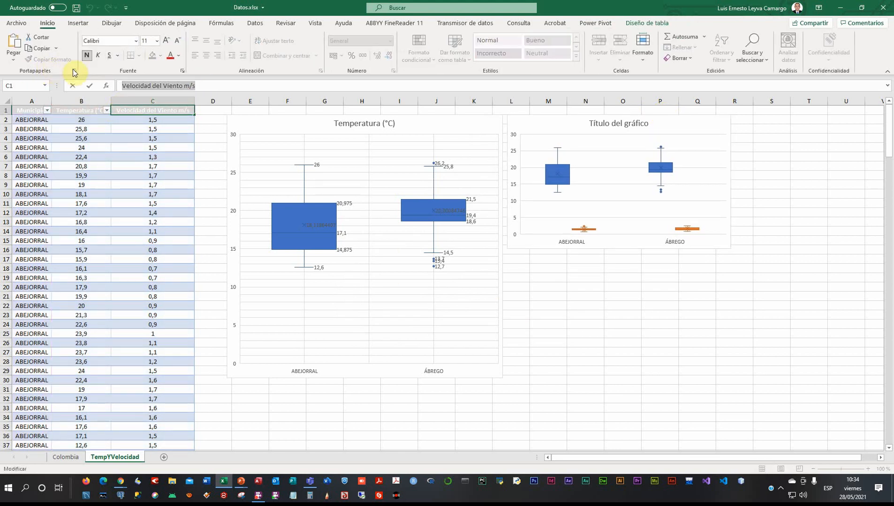
left_click(612, 123)
double_click(598, 123)
left_click(663, 128, "shift")
key("ctrl+v")
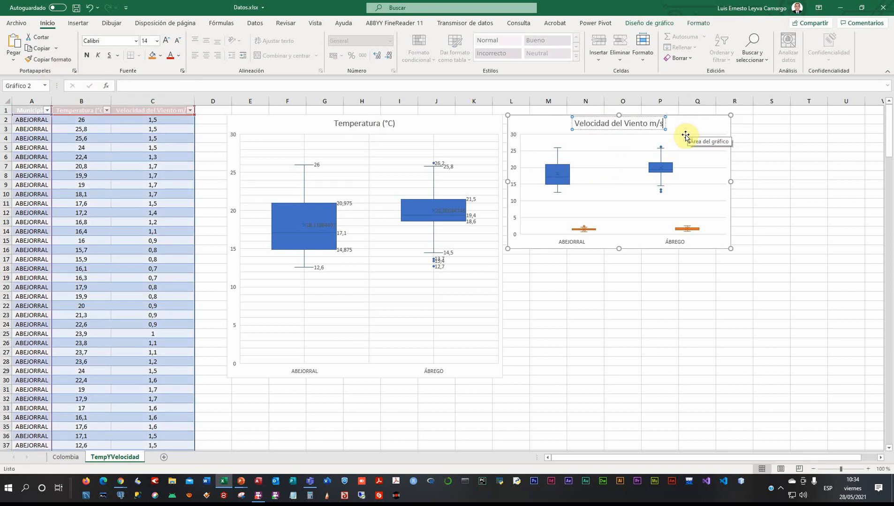
left_click(703, 238)
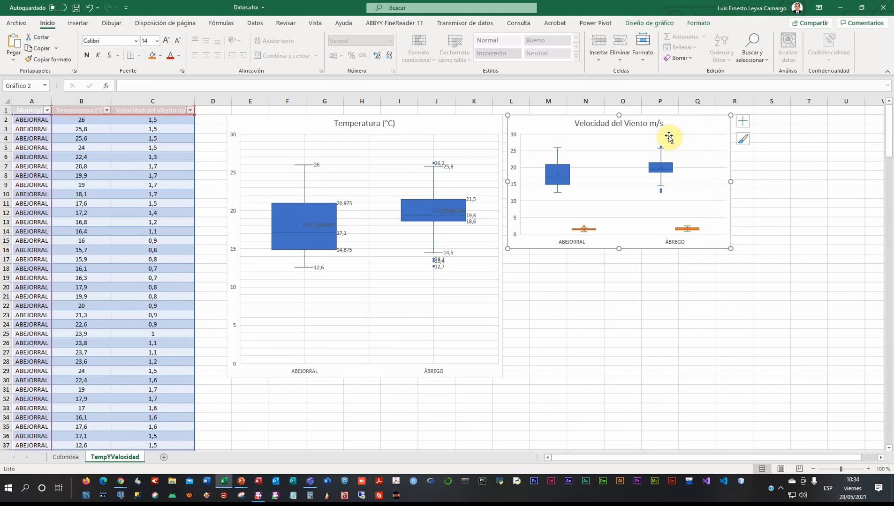
Remove the Temperatura (°C) series from the wind speed chart's data source and enlarge the chart to match the temperature chart's height.
right_click(677, 140)
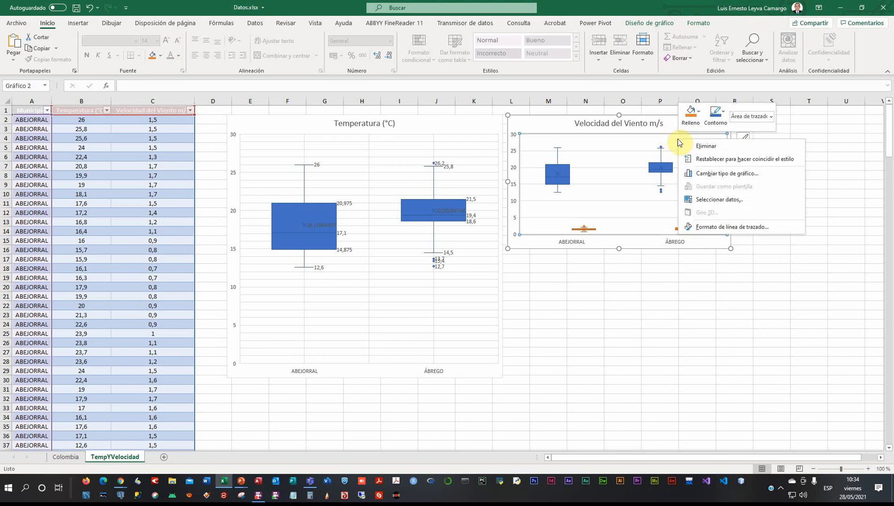
left_click(689, 200)
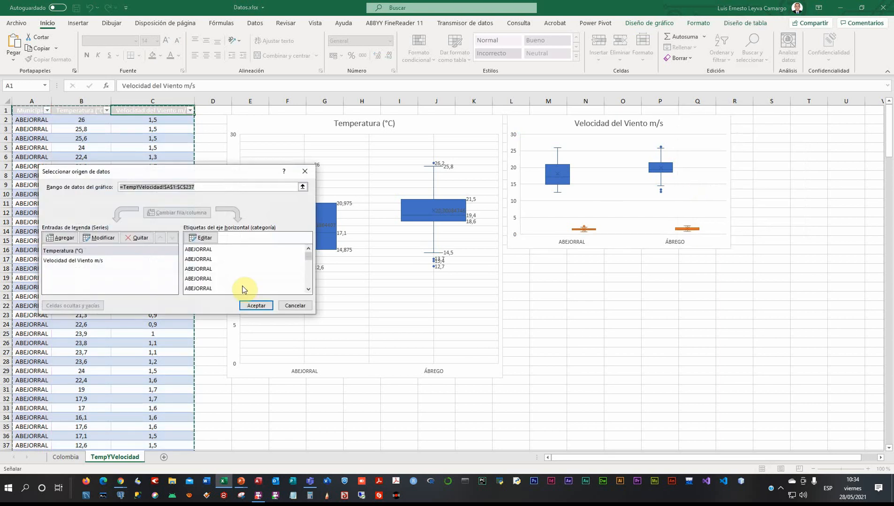
left_click(64, 251)
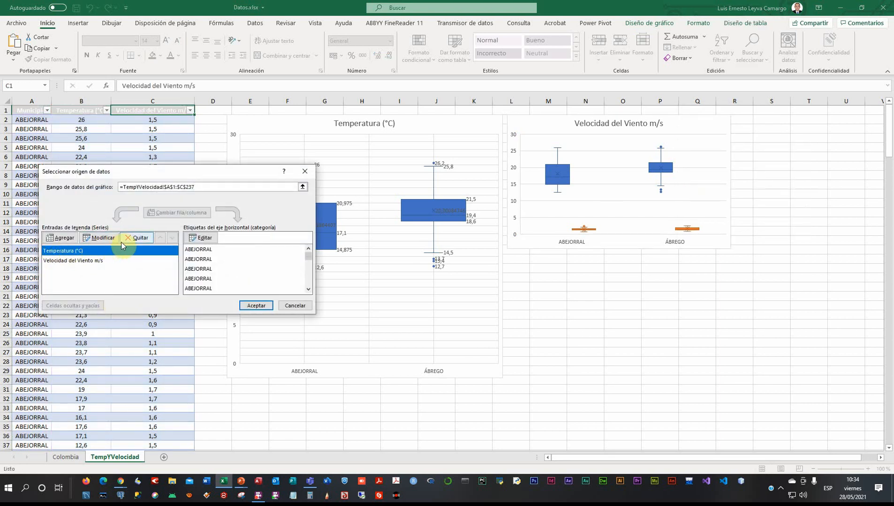
left_click(142, 238)
left_click(256, 306)
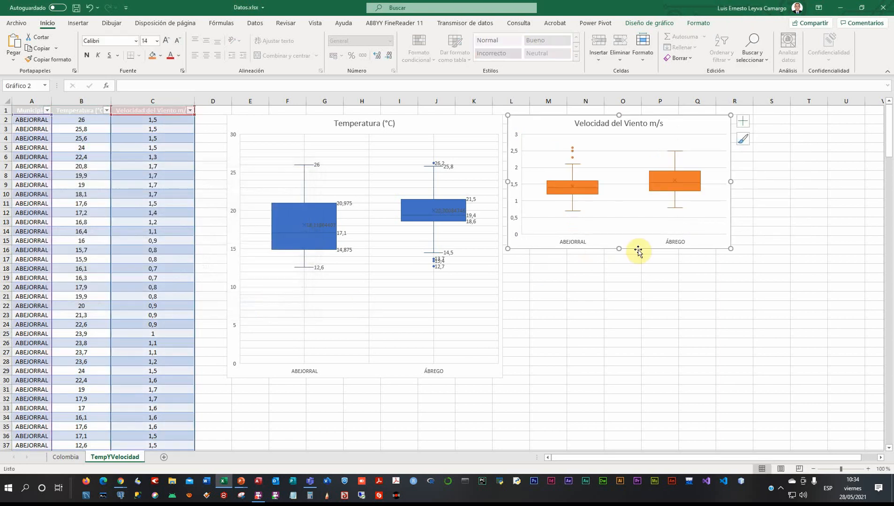
left_click_drag(620, 251, 627, 378)
left_click_drag(730, 246, 809, 246)
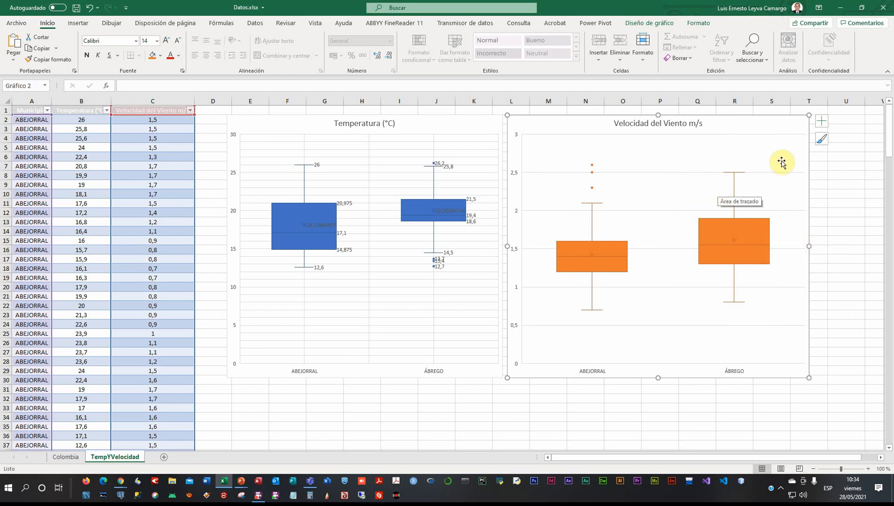
Add data labels plus primary major vertical and primary minor horizontal gridlines to the wind speed chart.
left_click(826, 121)
left_click(420, 161)
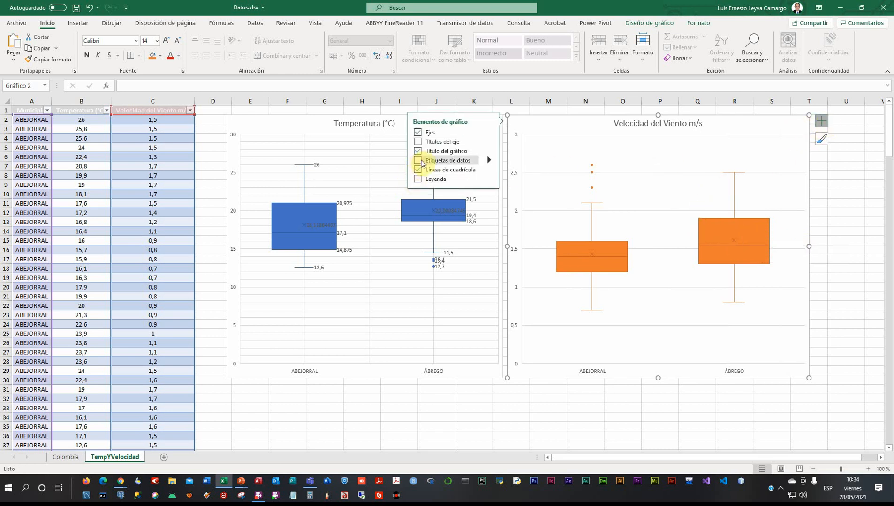
left_click(489, 170)
left_click(507, 180)
left_click(507, 190)
left_click(508, 199)
left_click(858, 253)
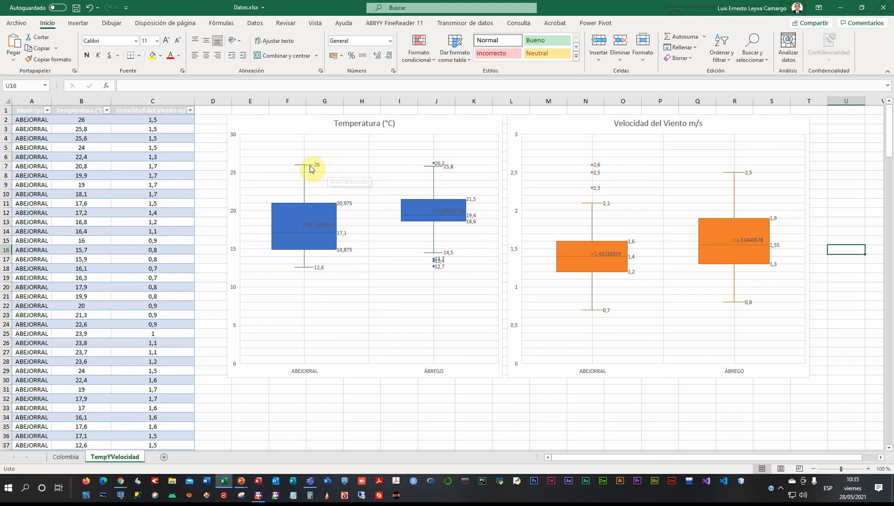
Examine the maximum, mean and quartiles of Abejorral's box in the temperature chart.
mouse_move(309, 168)
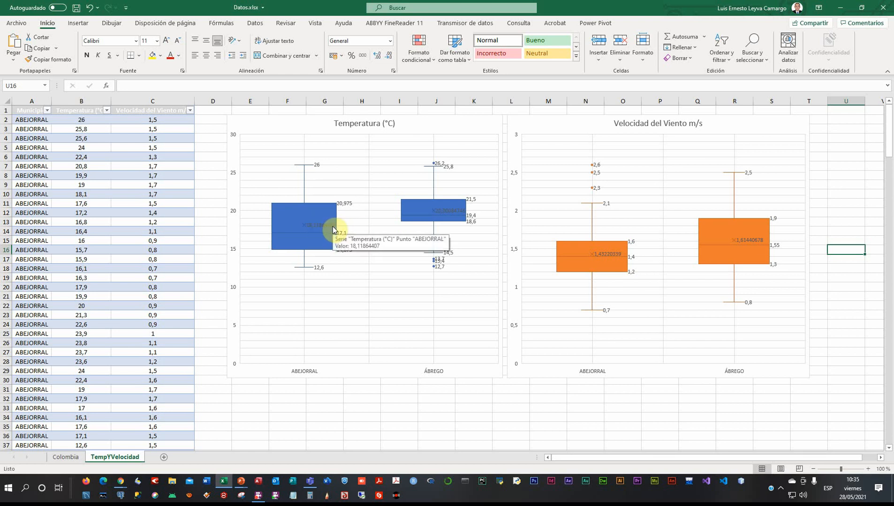
mouse_move(327, 206)
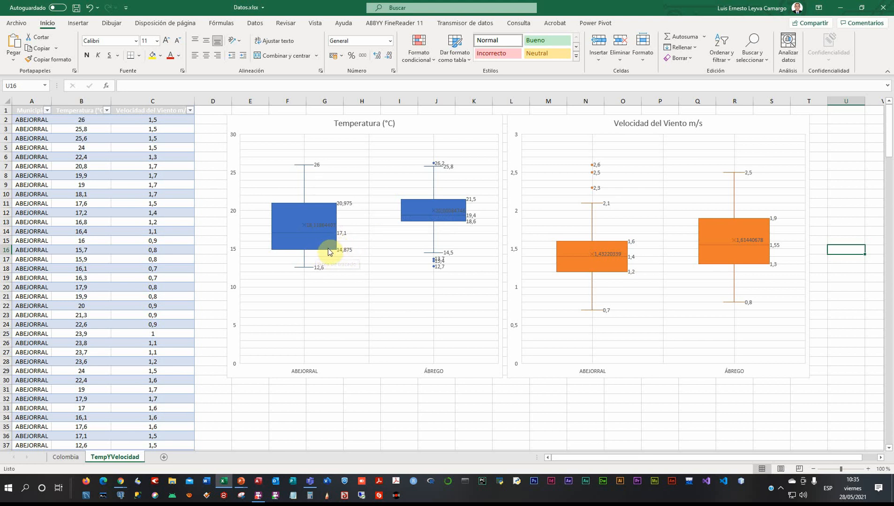
mouse_move(339, 253)
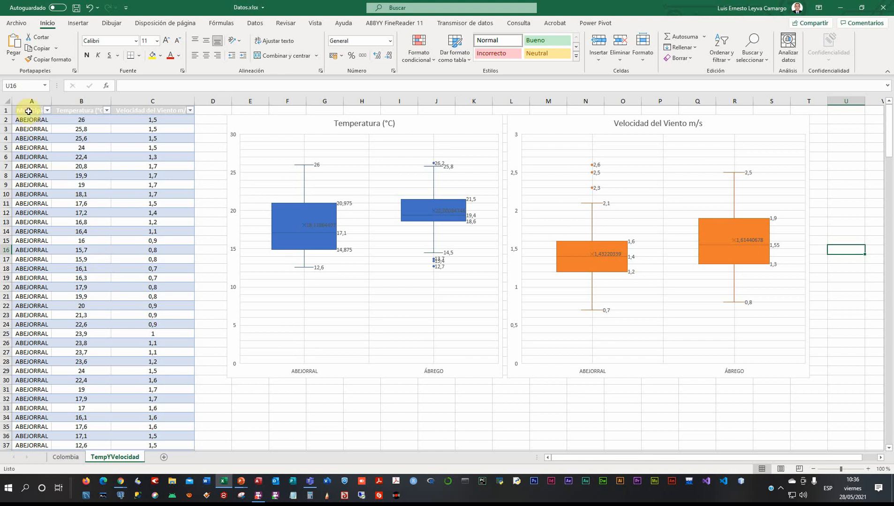
Add a new worksheet and name it Temperatura.
left_click(164, 458)
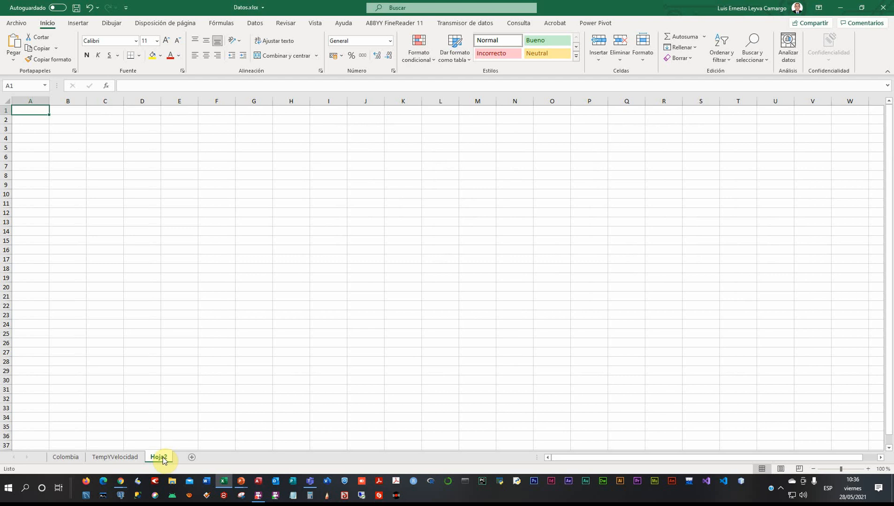
double_click(162, 458)
type("Temperatura")
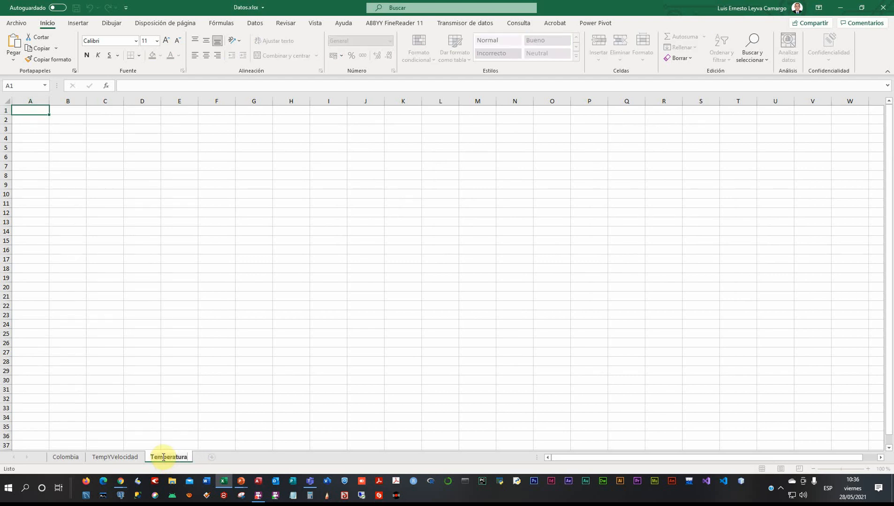
Copy the Temperatura (°C) header from the TempYVelocidad sheet into cell A1 of the Temperatura sheet and widen column A to fit.
left_click(114, 457)
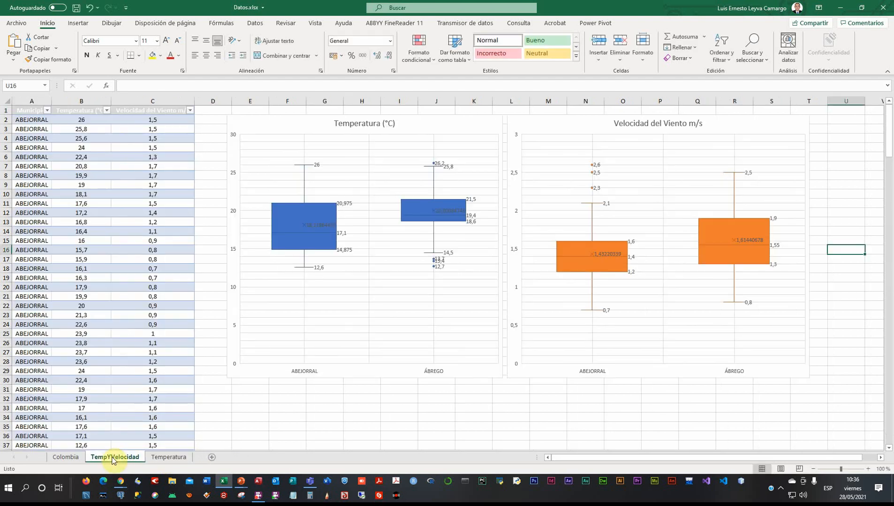
left_click(98, 254)
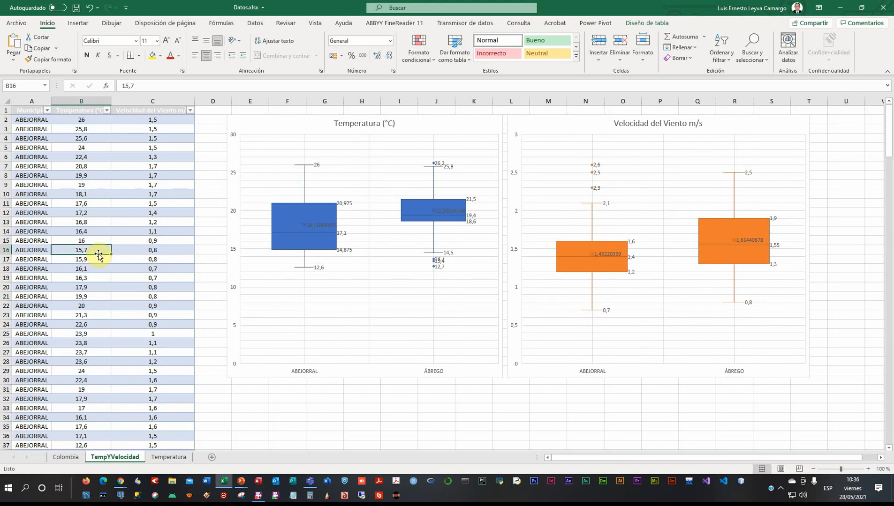
left_click(76, 110)
key("ctrl+c")
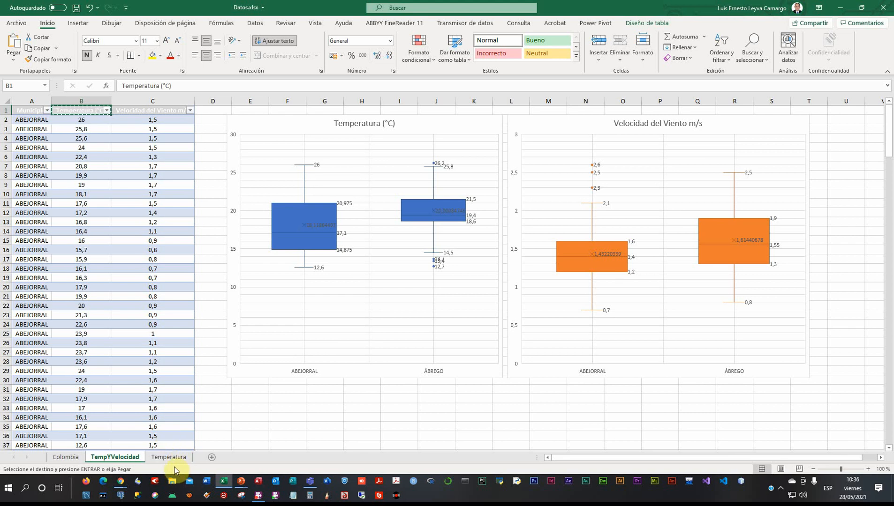
left_click(169, 462)
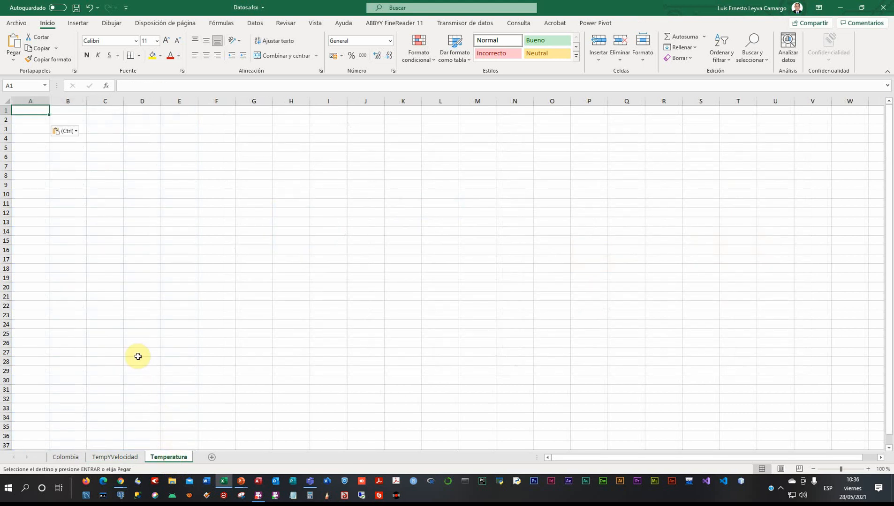
key("ctrl+v")
left_click_drag(49, 99, 87, 100)
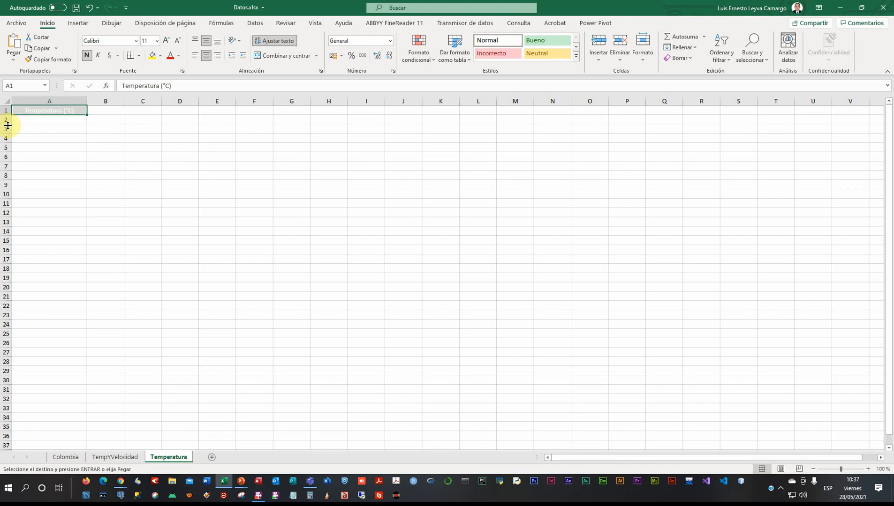
Copy the municipality name ABEJORRAL from cell A2 of TempYVelocidad into cell B1 of the Temperatura sheet.
left_click(121, 458)
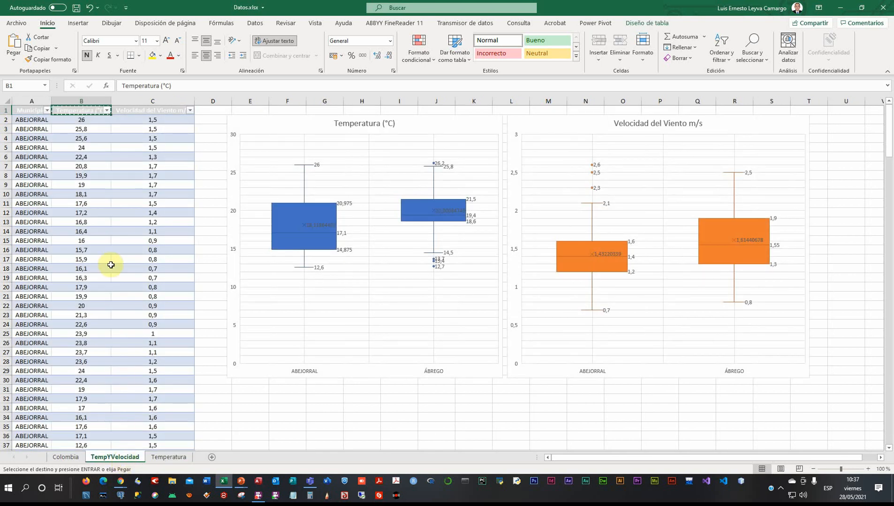
left_click(88, 120)
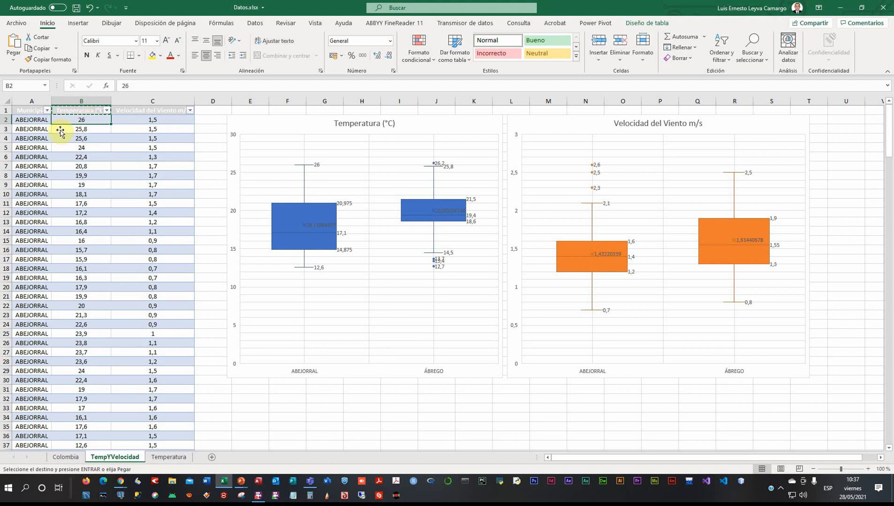
left_click(42, 120)
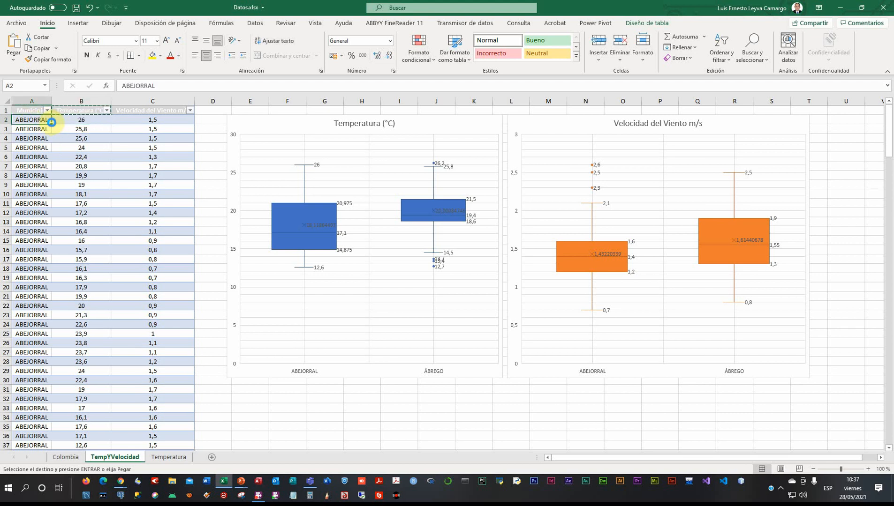
left_click(167, 458)
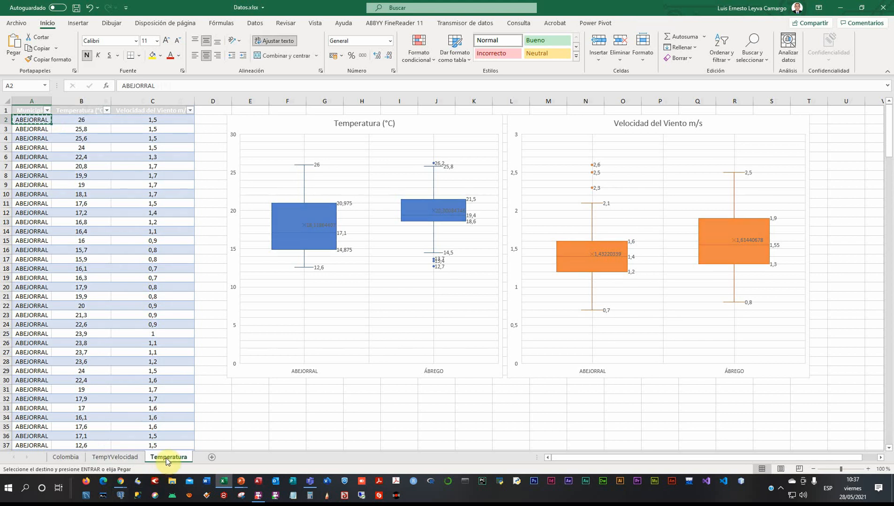
left_click(98, 110)
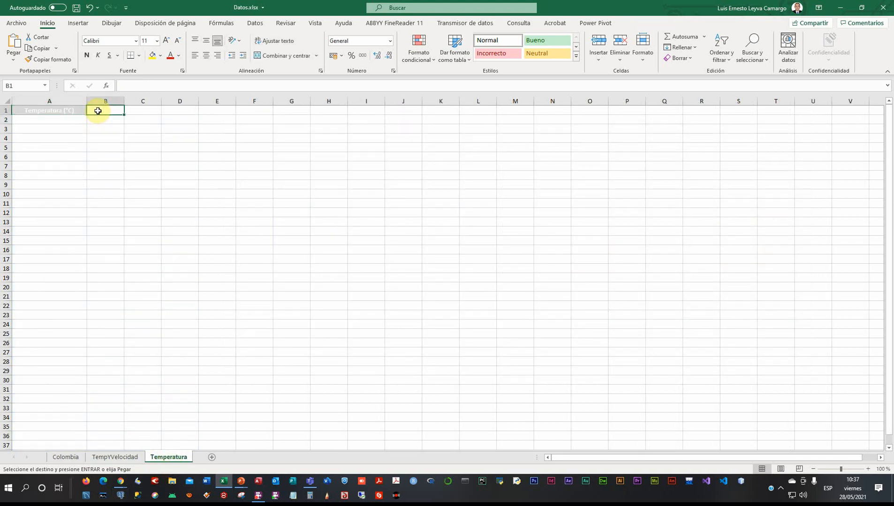
key("ctrl+v")
Copy the municipality name ÁBREGO from TempYVelocidad into cell C1 of the Temperatura sheet.
left_click(113, 457)
scroll(116, 409, "down", 20)
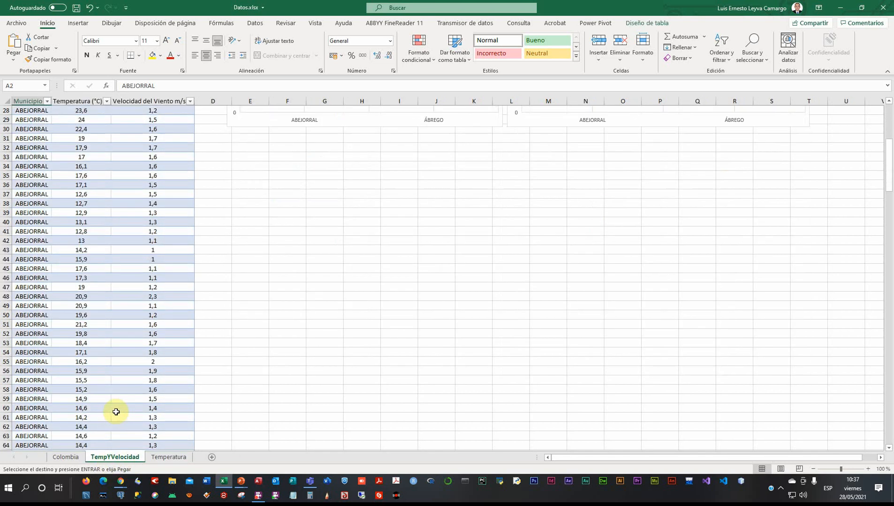
scroll(116, 410, "down", 6)
left_click(38, 352)
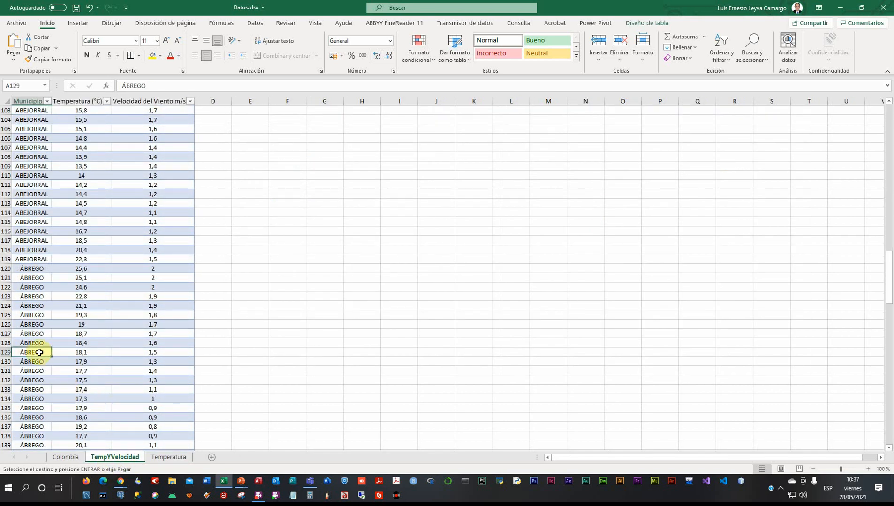
key("ctrl+c")
left_click(168, 457)
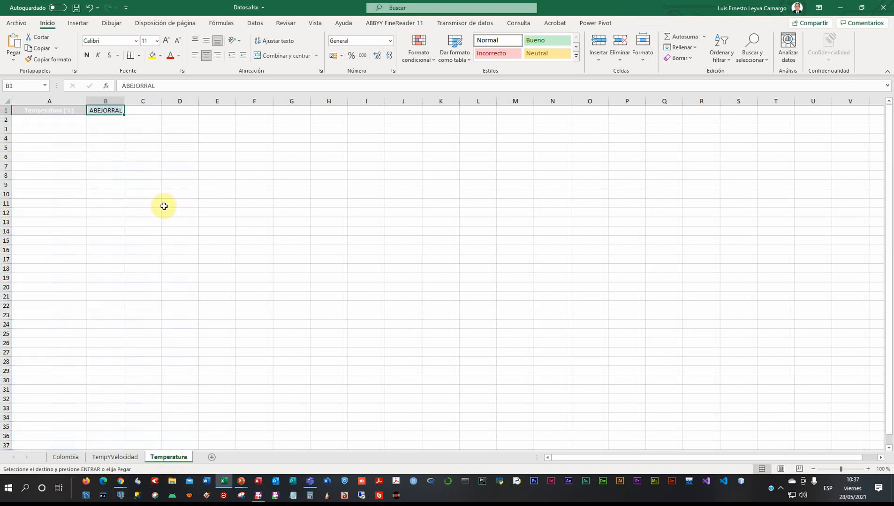
left_click(140, 112)
key("ctrl+v")
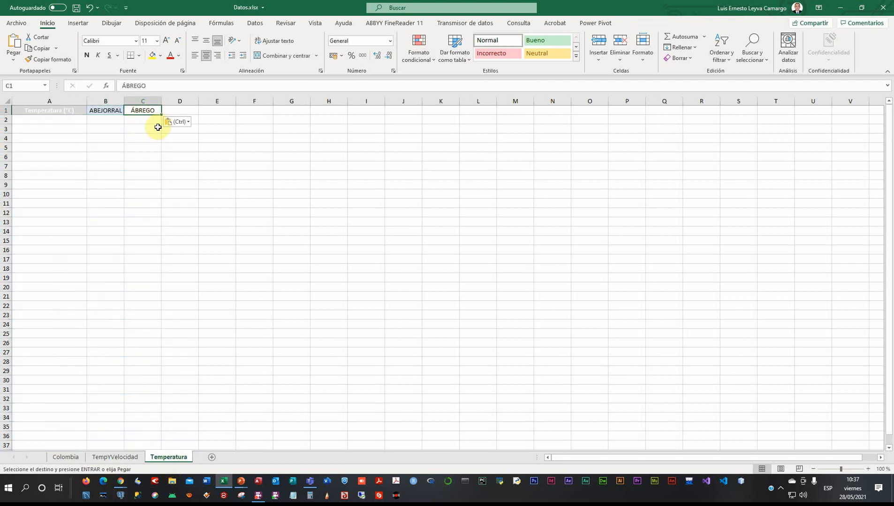
Copy Abejorral's temperatures from B2:B119 of TempYVelocidad into the ABEJORRAL column of the Temperatura sheet, starting at B2.
left_click(66, 119)
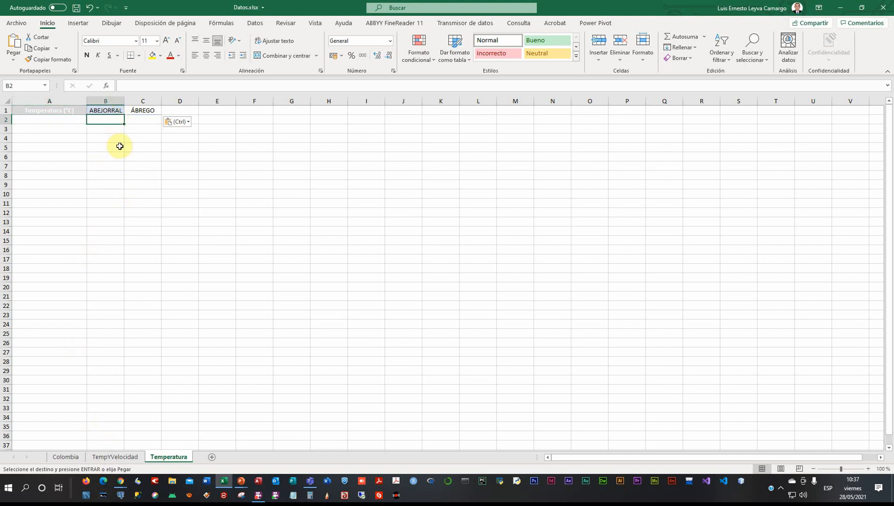
left_click(115, 458)
scroll(74, 259, "up", 20)
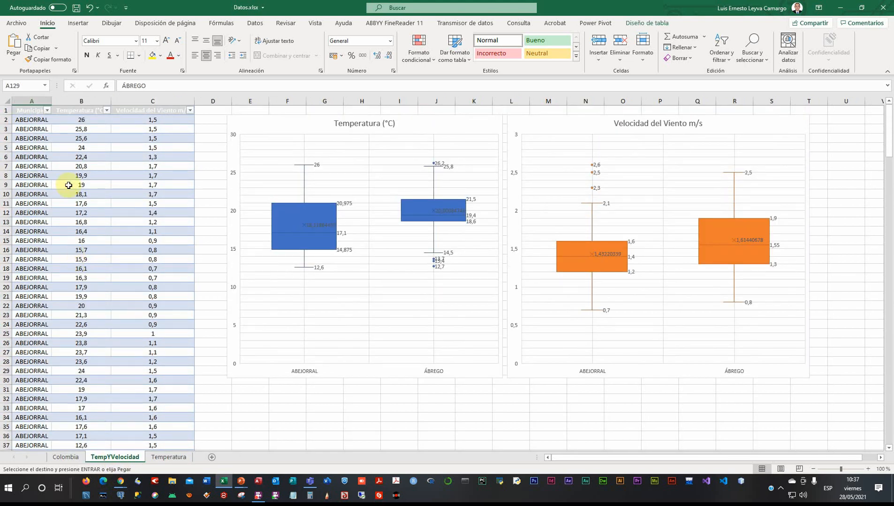
left_click(94, 120)
scroll(101, 363, "down", 5)
scroll(99, 371, "down", 20)
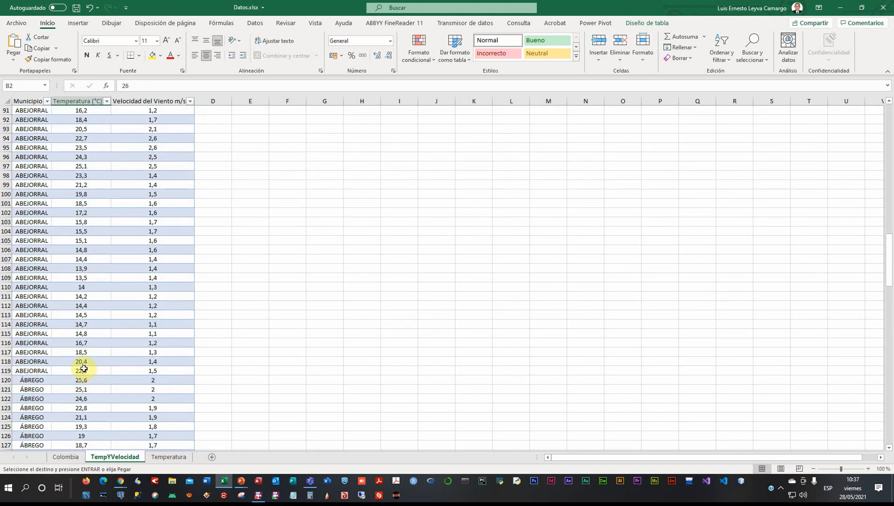
left_click(83, 370, "shift")
key("ctrl+c")
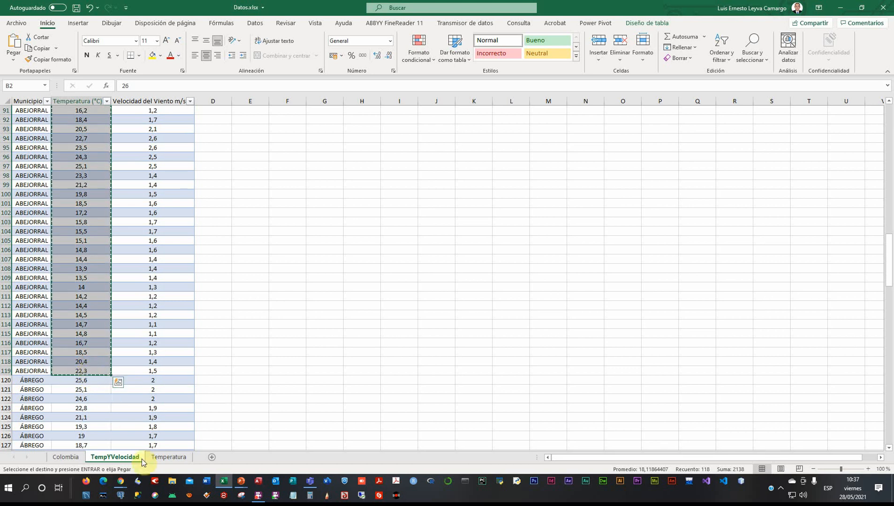
left_click(171, 458)
key("ctrl+v")
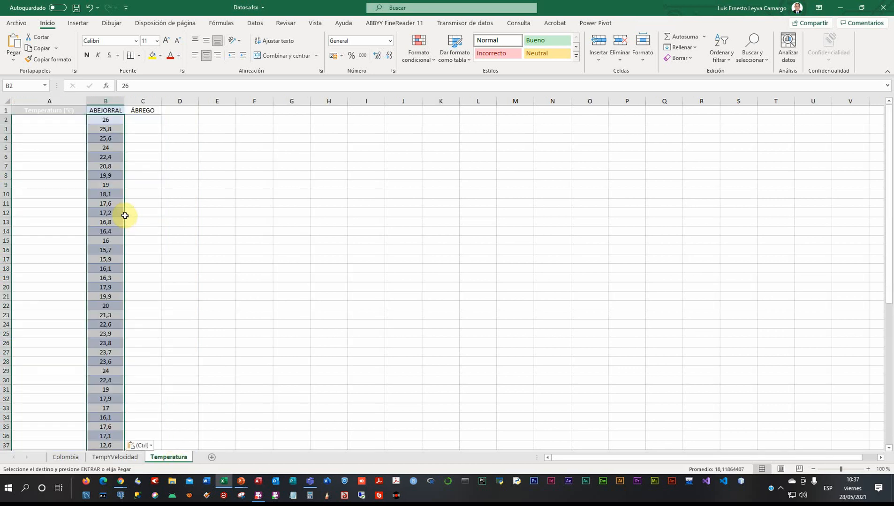
Copy Ábrego's temperatures from B120:B237 of TempYVelocidad into the ÁBREGO column of the Temperatura sheet, starting at C2.
left_click(110, 459)
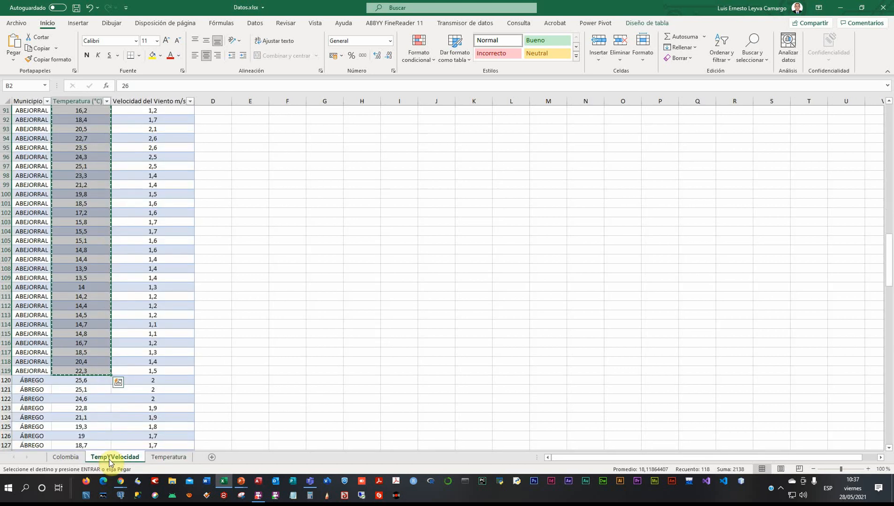
scroll(124, 373, "up", 18)
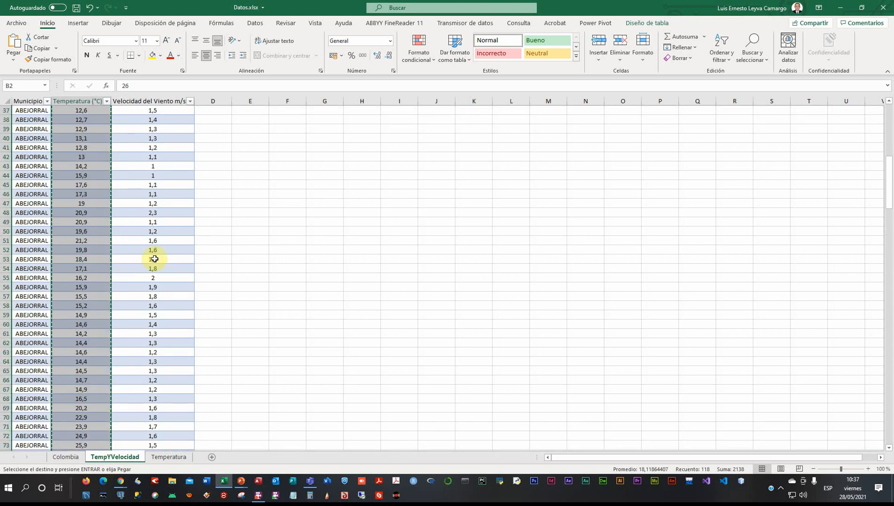
scroll(114, 303, "down", 6)
scroll(115, 304, "down", 6)
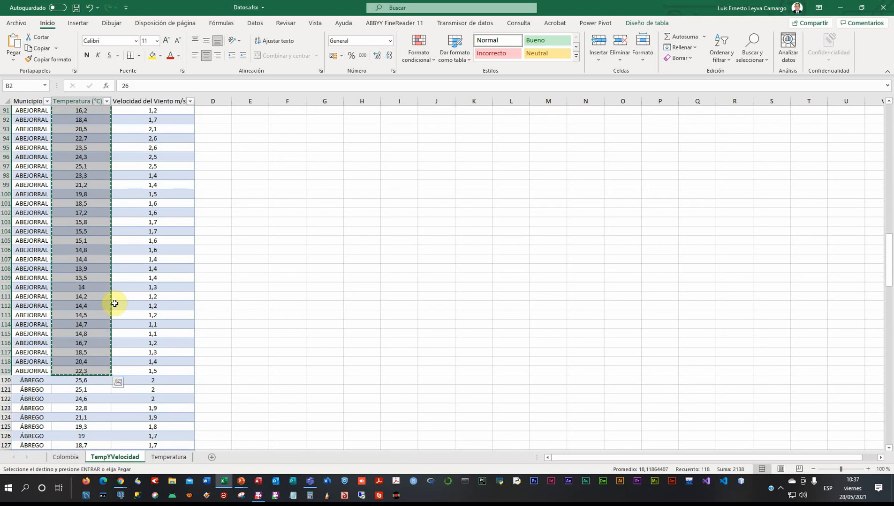
left_click_drag(84, 380, 85, 408)
scroll(85, 408, "down", 20)
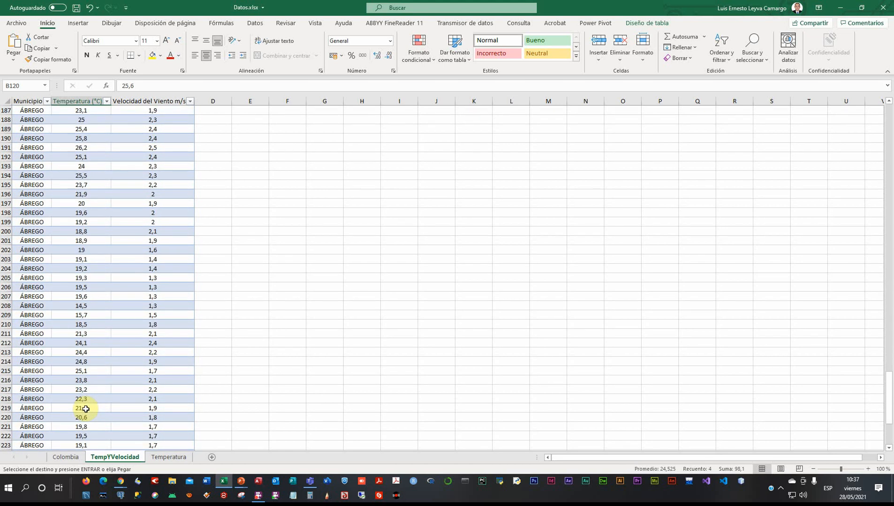
scroll(84, 407, "down", 11)
left_click(83, 380, "shift")
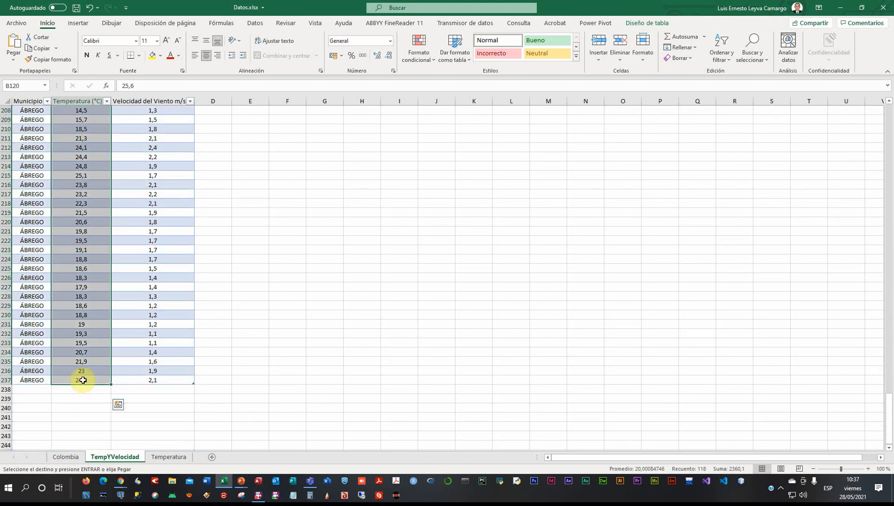
left_click(162, 461)
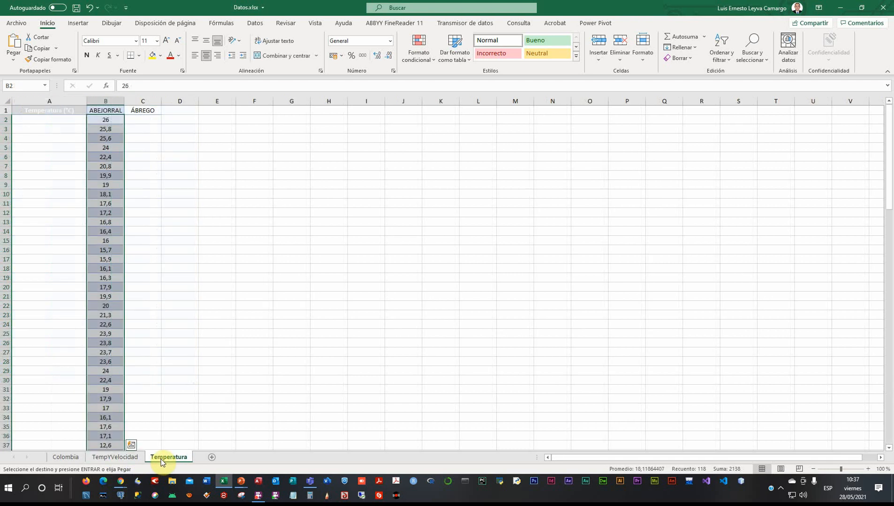
left_click(144, 121)
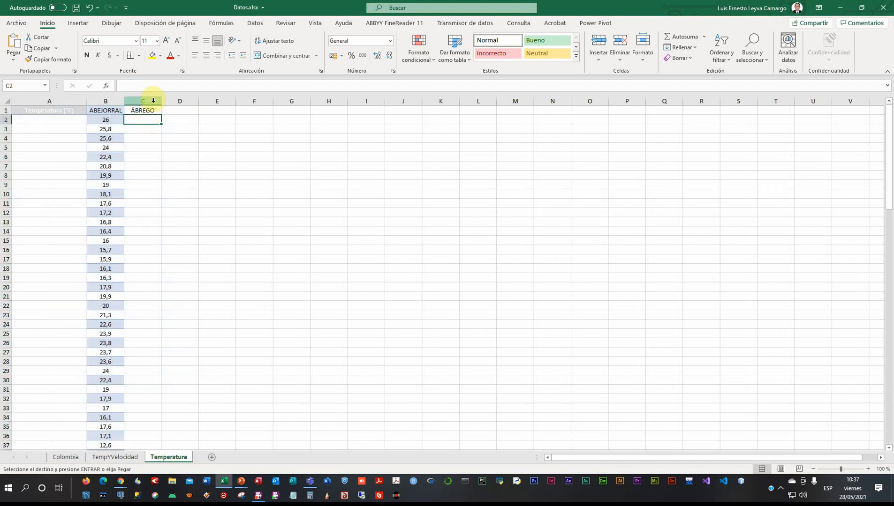
key("ctrl+v")
Fill the Temperatura (°C) label from A1 down column A to row 119.
left_click(69, 109)
left_click_drag(87, 113, 97, 431)
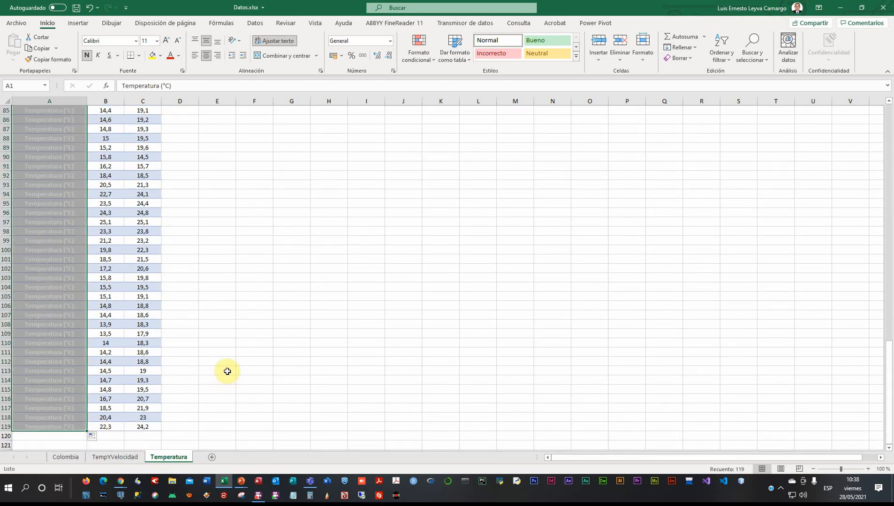
left_click(226, 371)
scroll(224, 367, "up", 13)
scroll(225, 367, "up", 15)
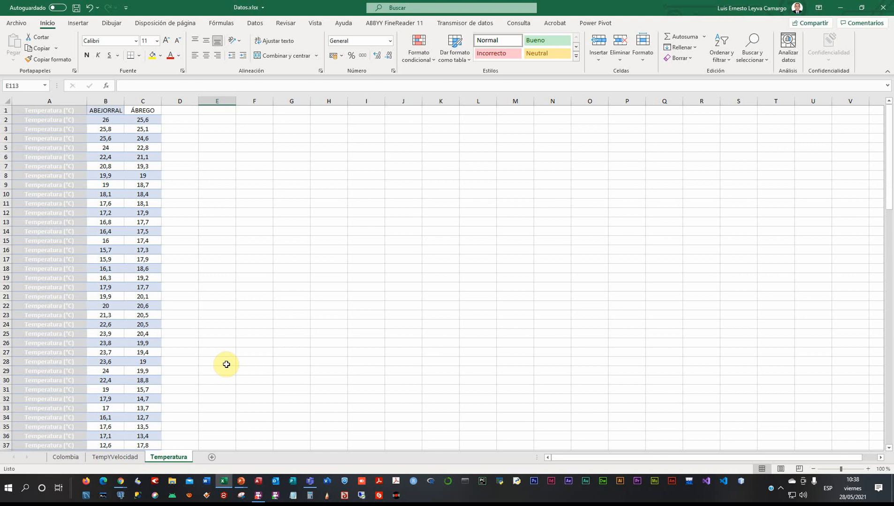
Convert the range A1:C119 of the Temperatura sheet into a table with headers.
left_click(123, 137)
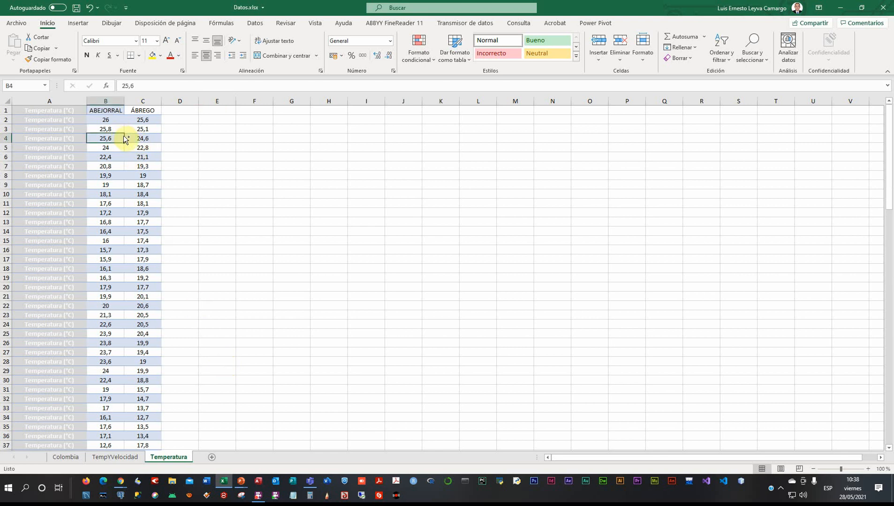
key("ctrl+t")
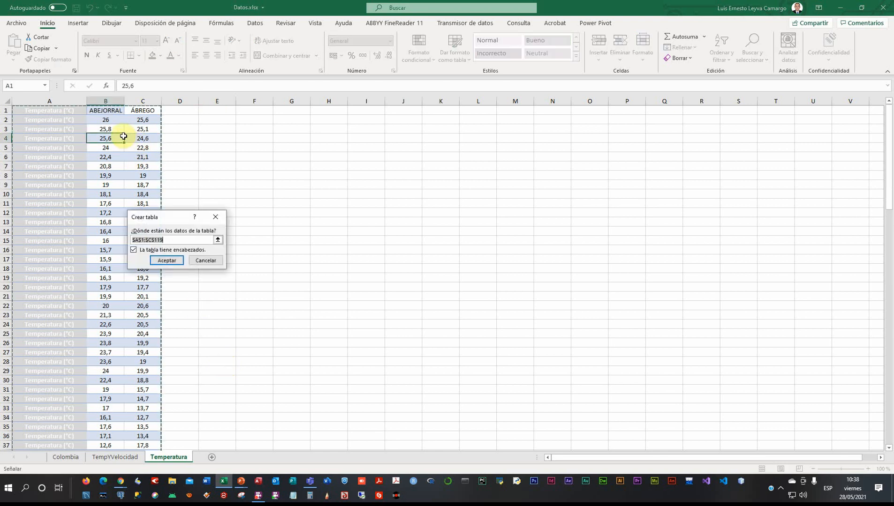
left_click(168, 261)
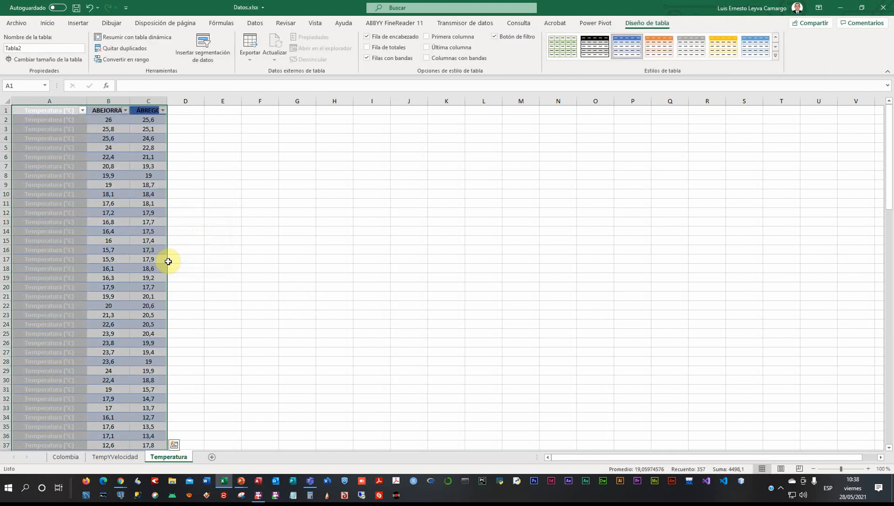
Set the font color of the whole temperature table to automatic.
left_click(19, 24)
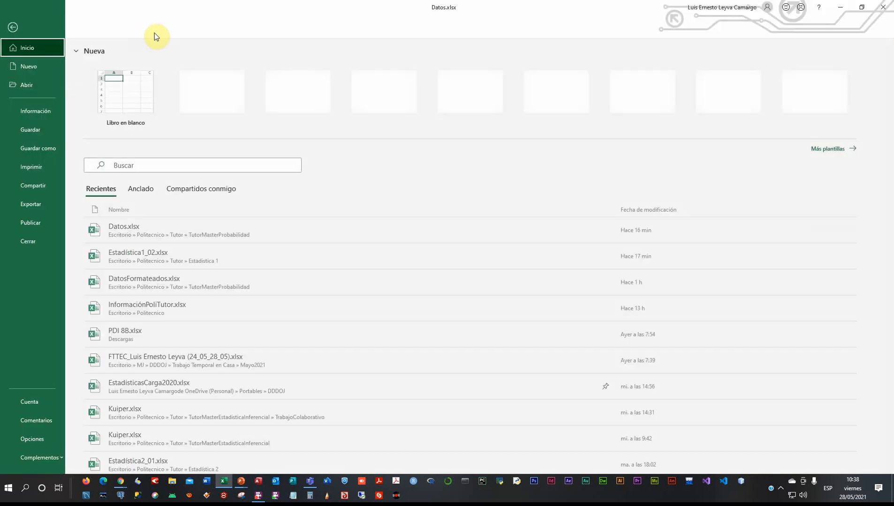
left_click(13, 27)
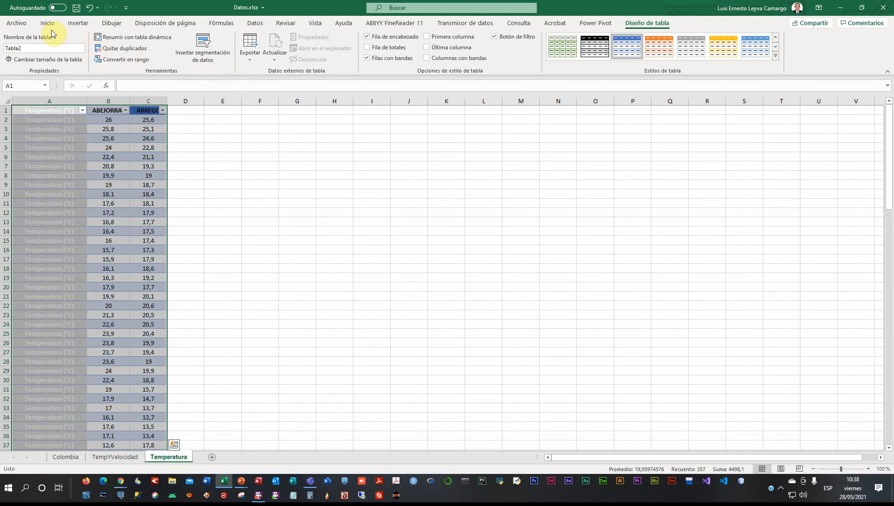
left_click(48, 23)
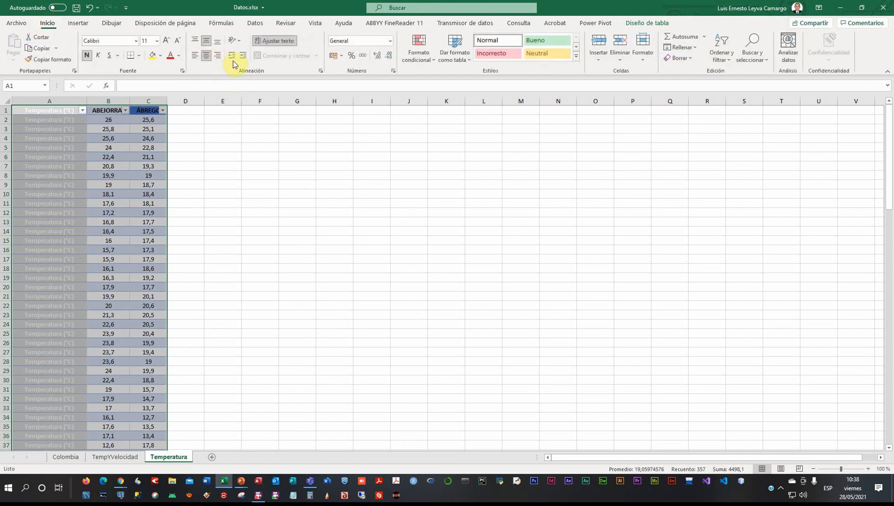
left_click(178, 57)
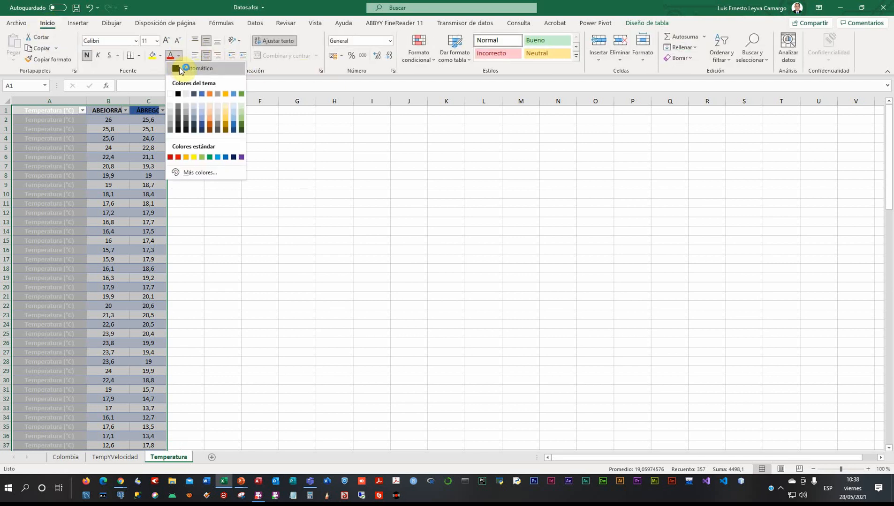
left_click(181, 69)
left_click(148, 176)
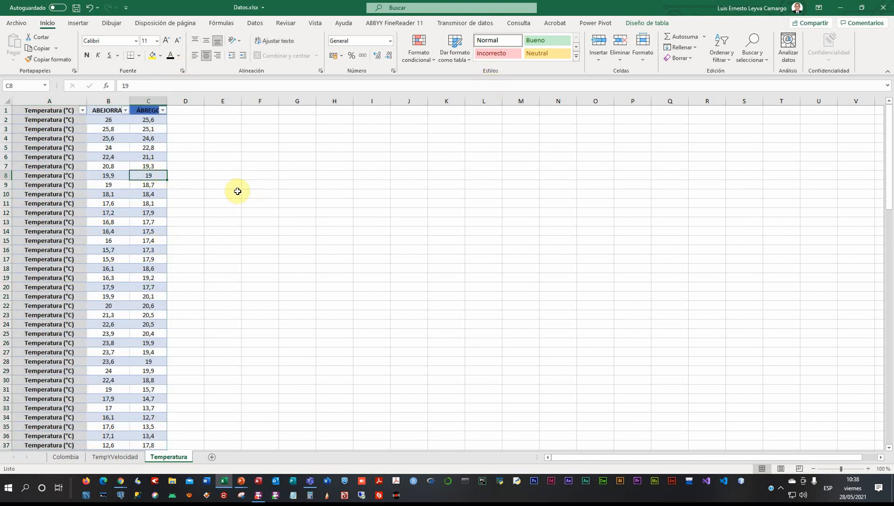
Insert a markers-only scatter chart of the temperature table, place it beside the table in row 2, and enlarge it vertically to about row 32.
left_click(123, 231)
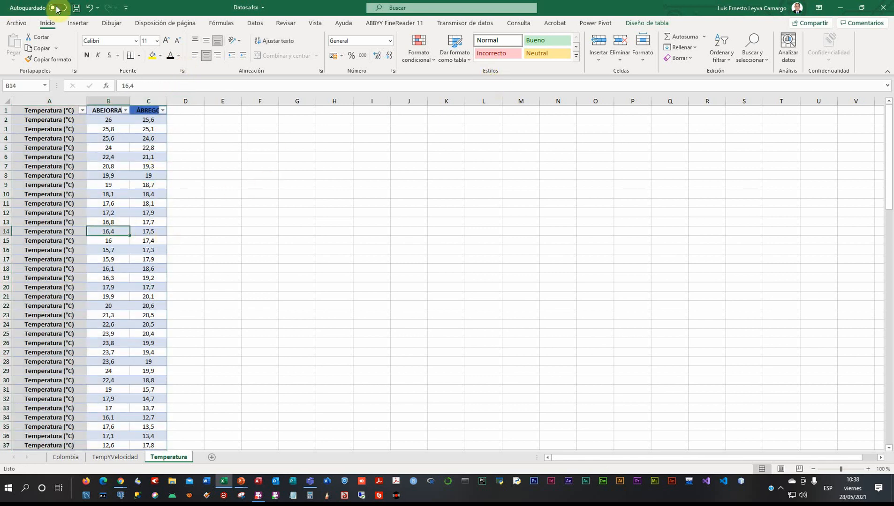
left_click(78, 21)
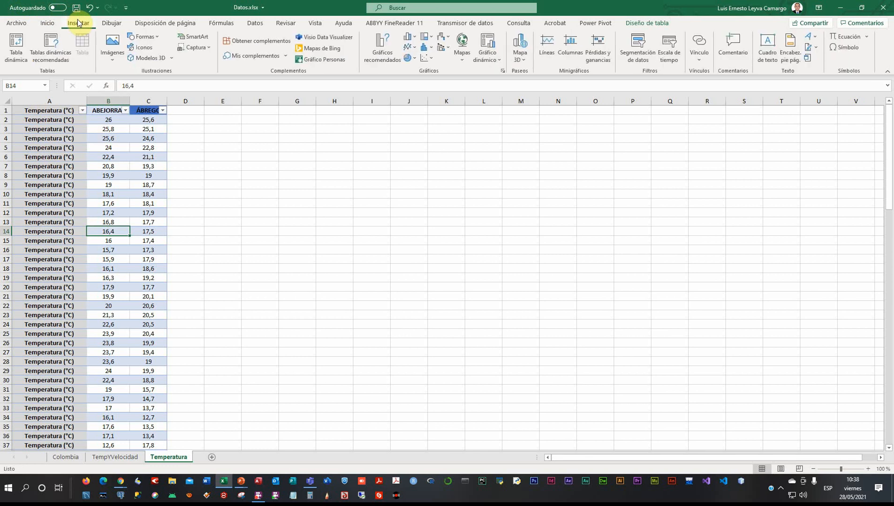
left_click(427, 62)
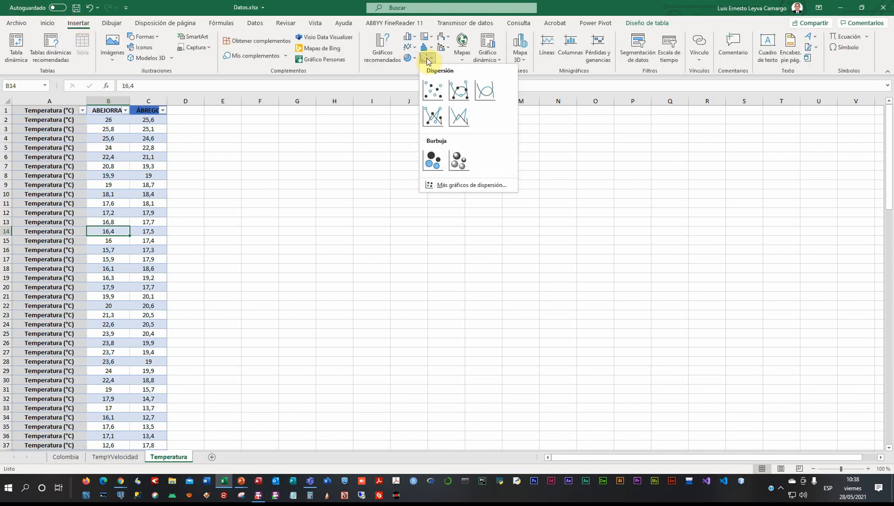
left_click(432, 97)
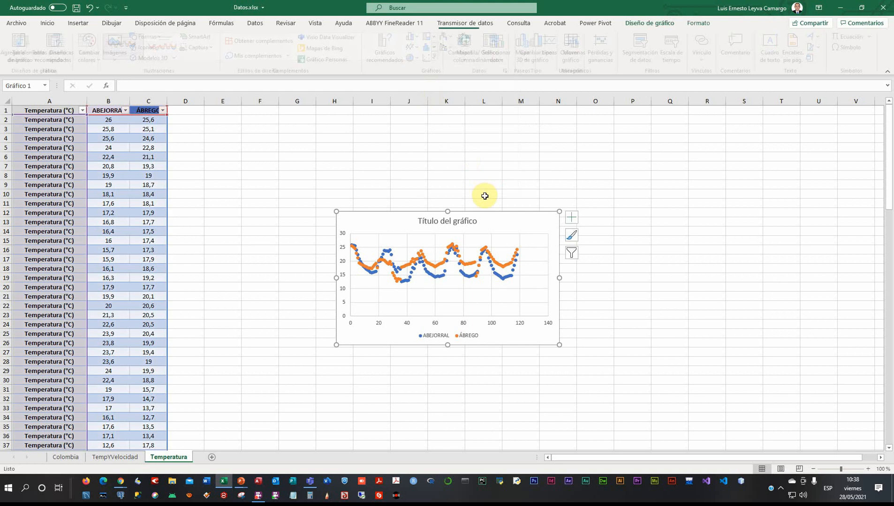
left_click_drag(481, 219, 379, 142)
left_click_drag(413, 250, 421, 390)
scroll(421, 329, "up", 1)
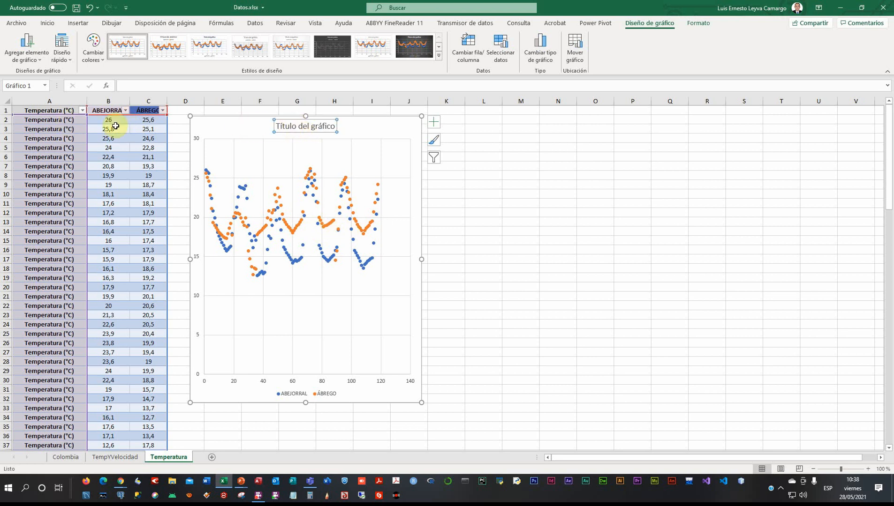
Replace the scatter chart's title with "Temperatura (°C)".
left_click(47, 109)
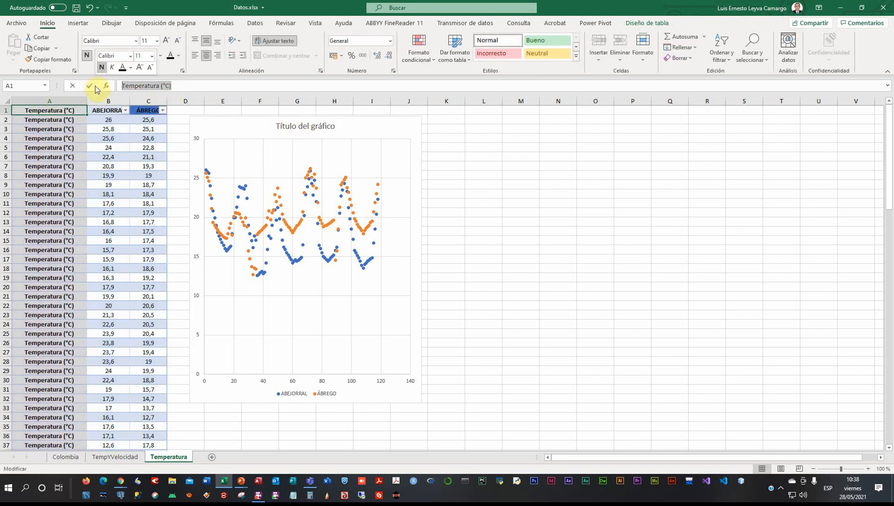
left_click(284, 127)
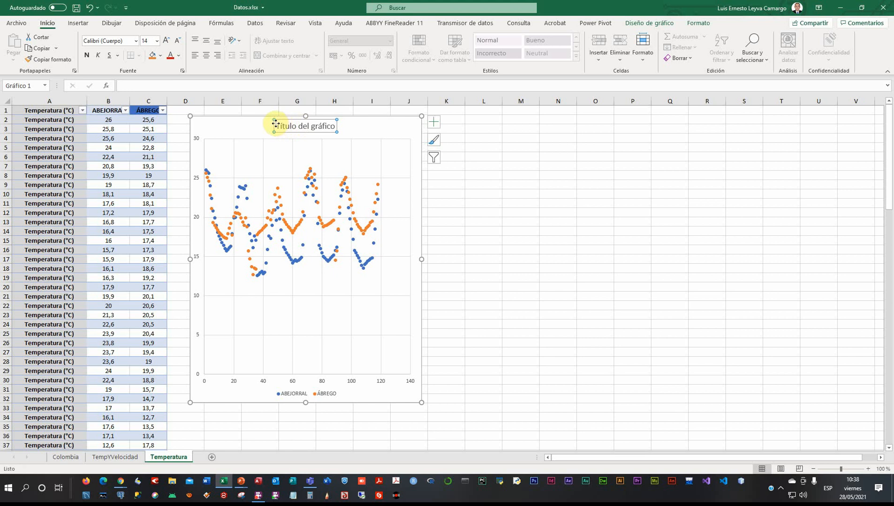
left_click_drag(276, 126, 357, 127)
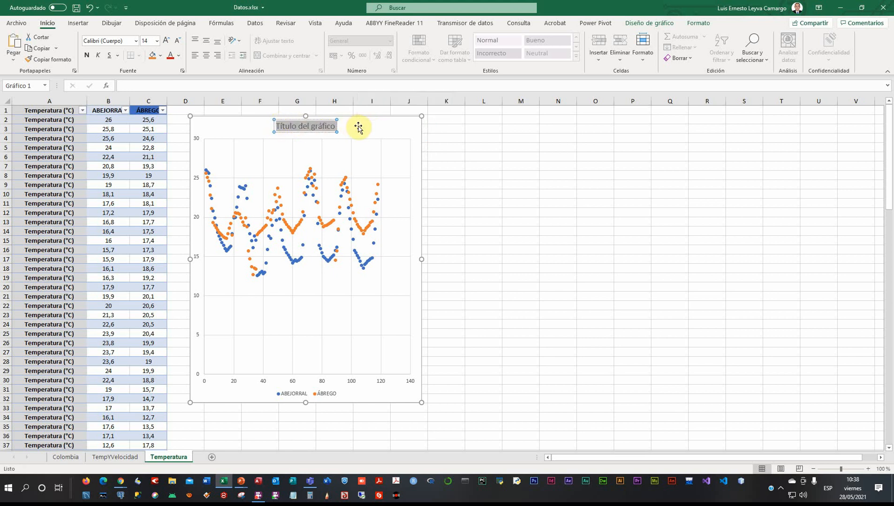
type("Temperatura (°C)")
left_click(457, 165)
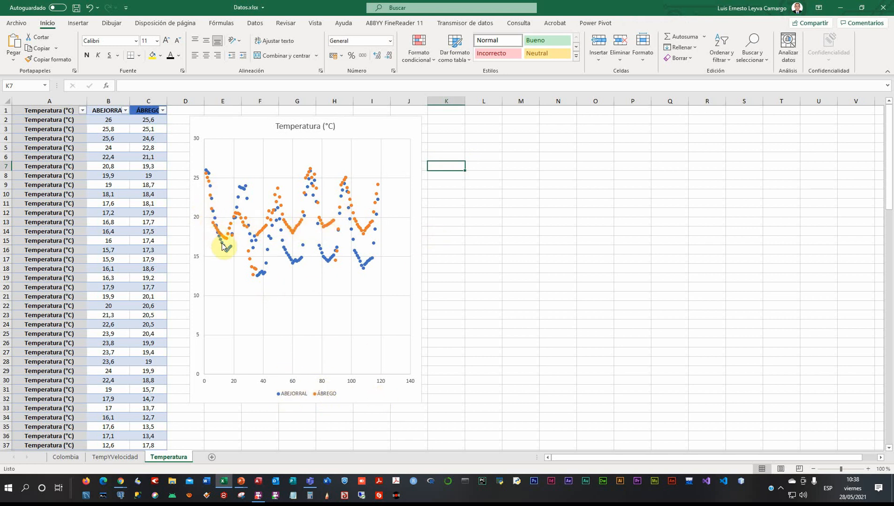
Add data labels to both series of the Temperatura (°C) scatter chart.
left_click(382, 211)
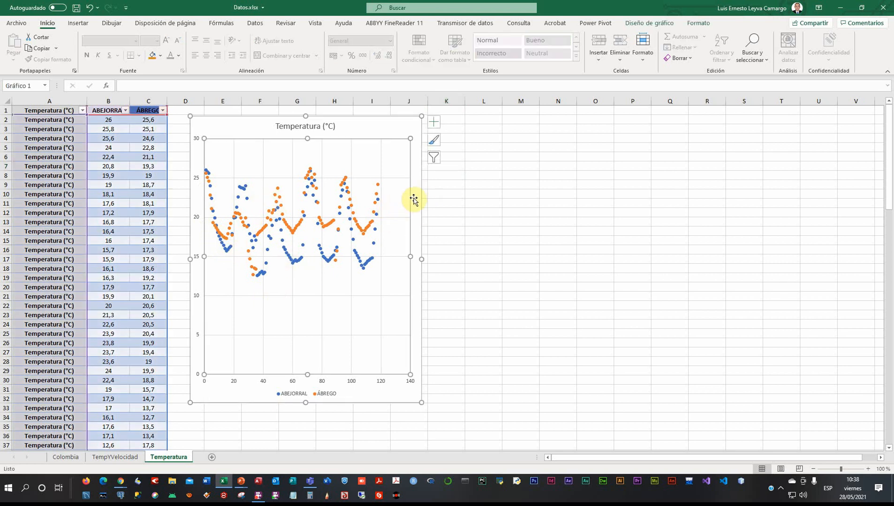
left_click(434, 158)
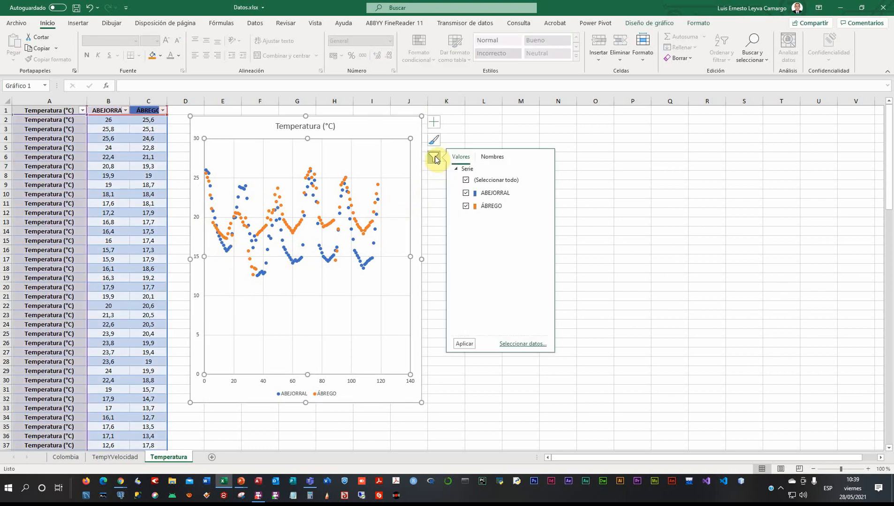
left_click(434, 158)
left_click(434, 123)
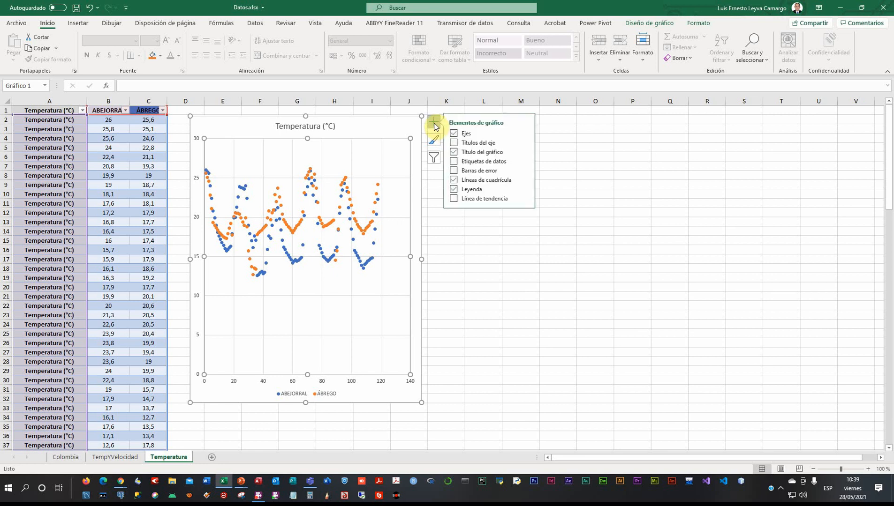
left_click(457, 161)
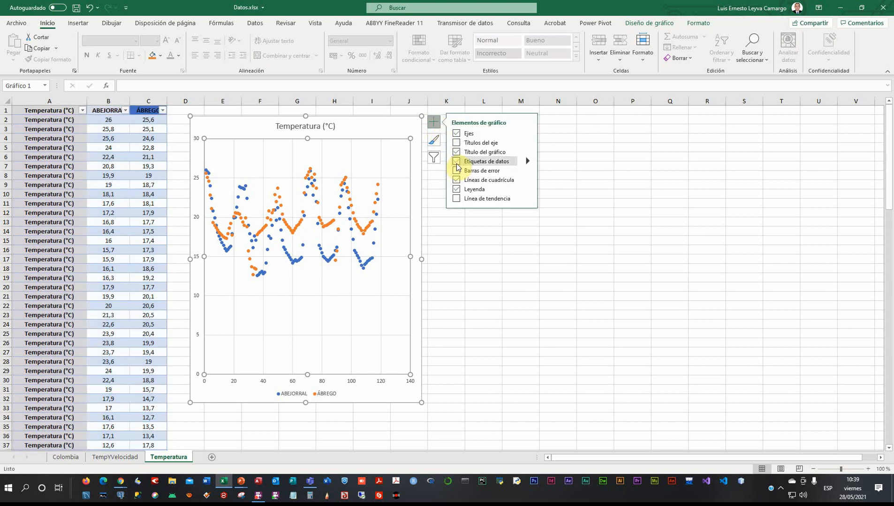
Widen the scatter chart to about column S, keeping its position beside the table.
mouse_move(421, 259)
left_mouse_down()
mouse_move(483, 268)
mouse_move(582, 255)
mouse_move(802, 257)
mouse_move(749, 273)
left_mouse_up()
left_click(551, 268)
left_click(458, 272)
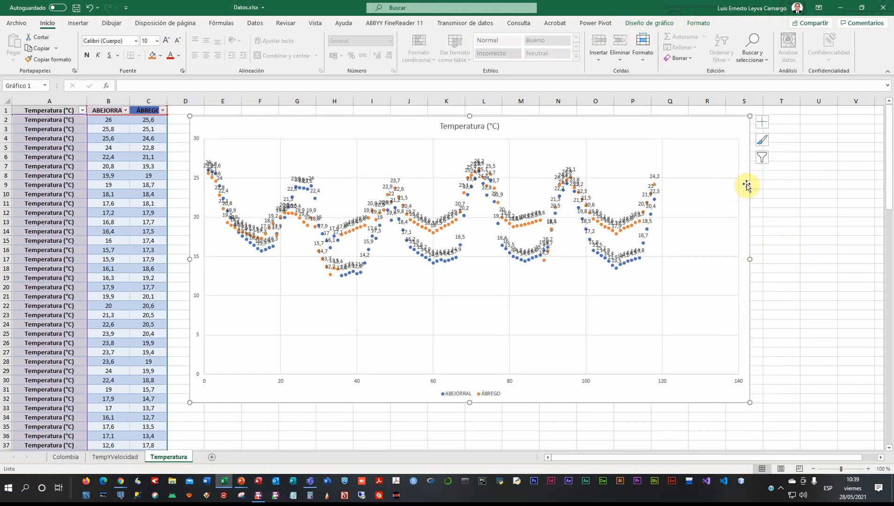
Try axis titles and a linear trendline for the ABEJORRAL series on the scatter chart, removing both.
left_click(760, 126)
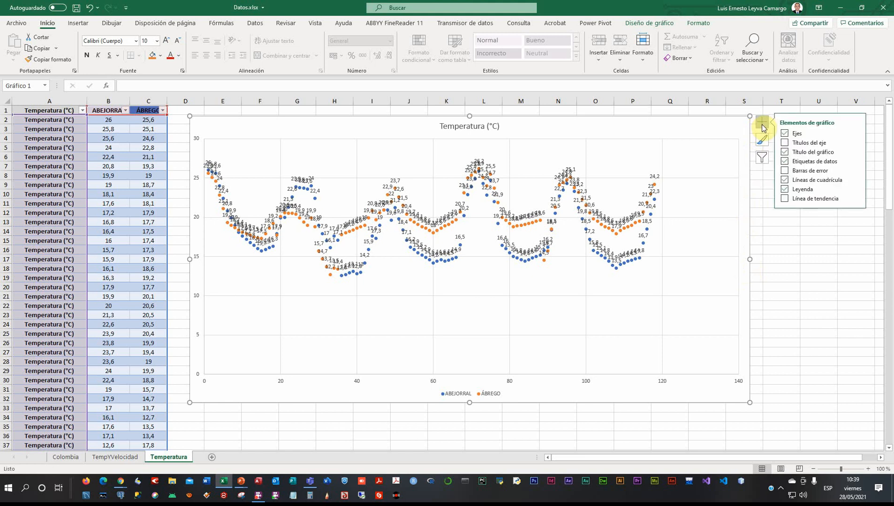
left_click(783, 143)
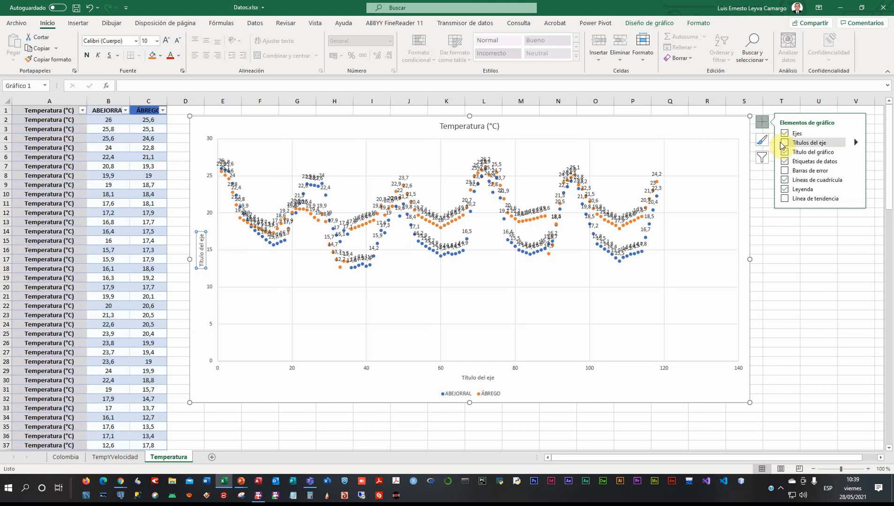
left_click(783, 143)
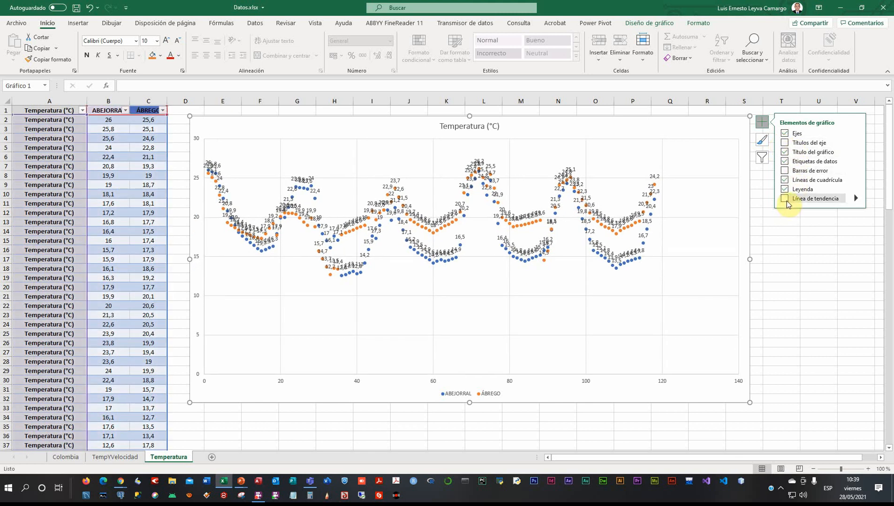
left_click(784, 200)
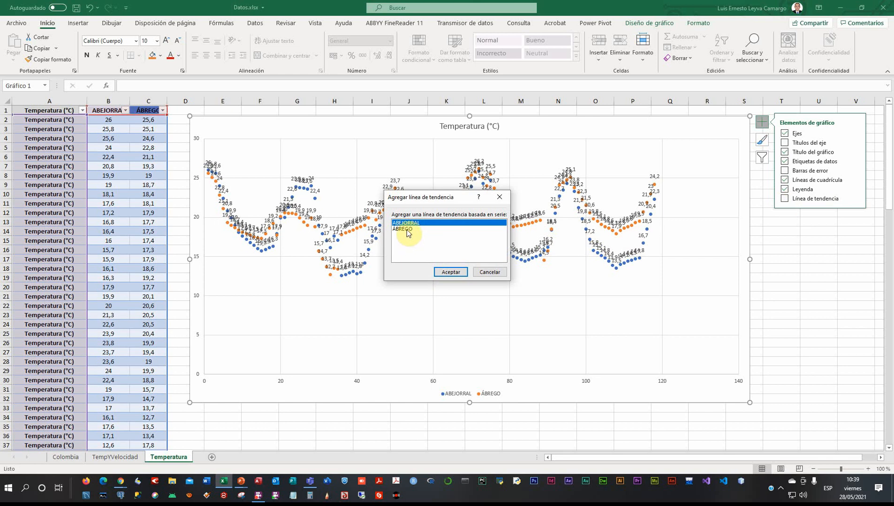
left_click(451, 272)
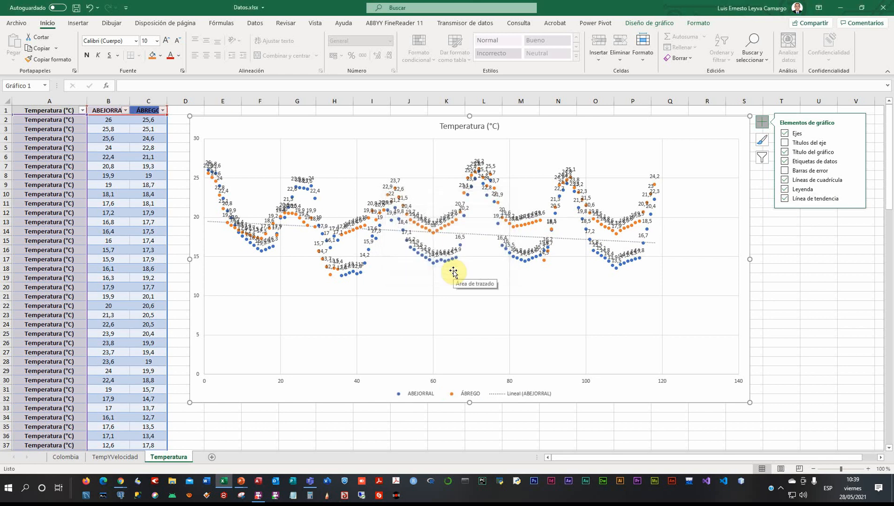
left_click(785, 199)
Add a linear trendline based on the ÁBREGO series to the scatter chart.
left_click(786, 199)
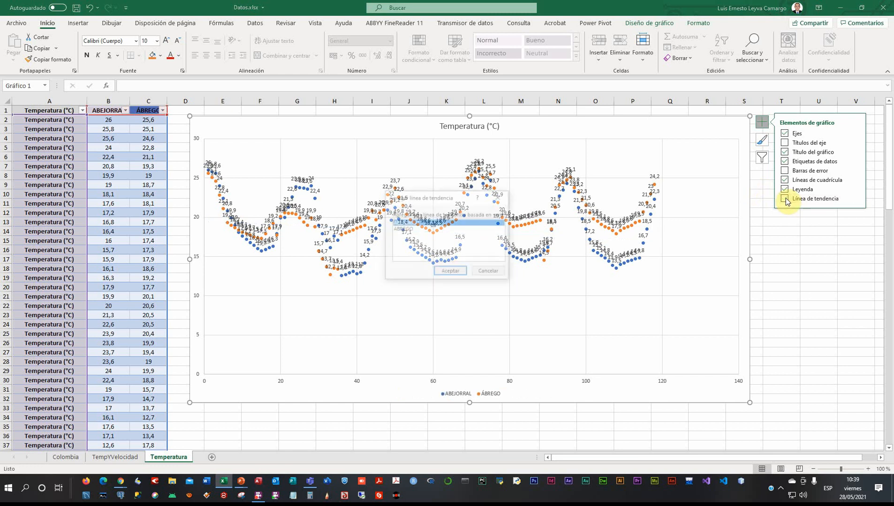
left_click(402, 229)
left_click(450, 273)
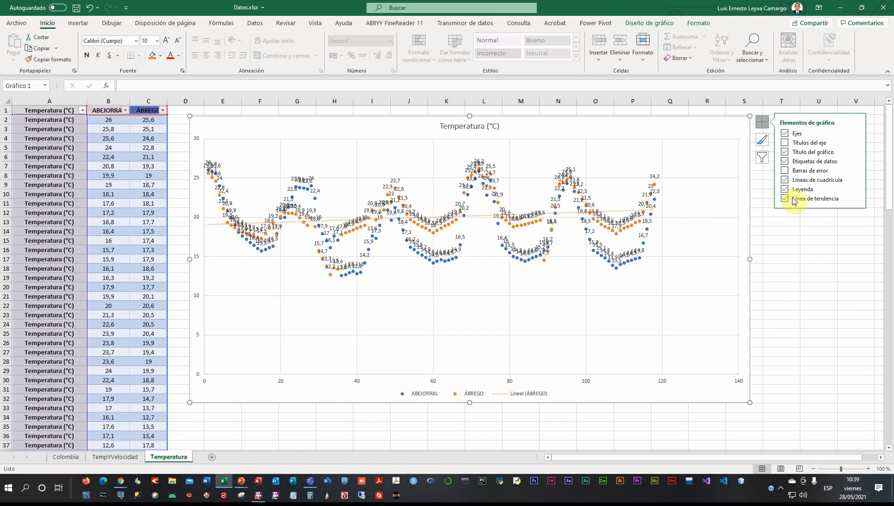
Add minor horizontal and minor vertical gridlines to the scatter chart and deselect it.
left_click(856, 180)
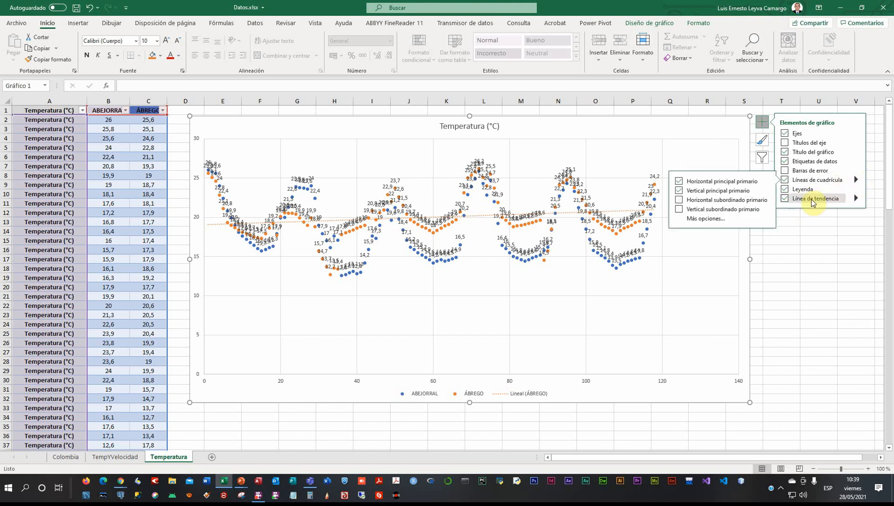
left_click(678, 200)
left_click(679, 209)
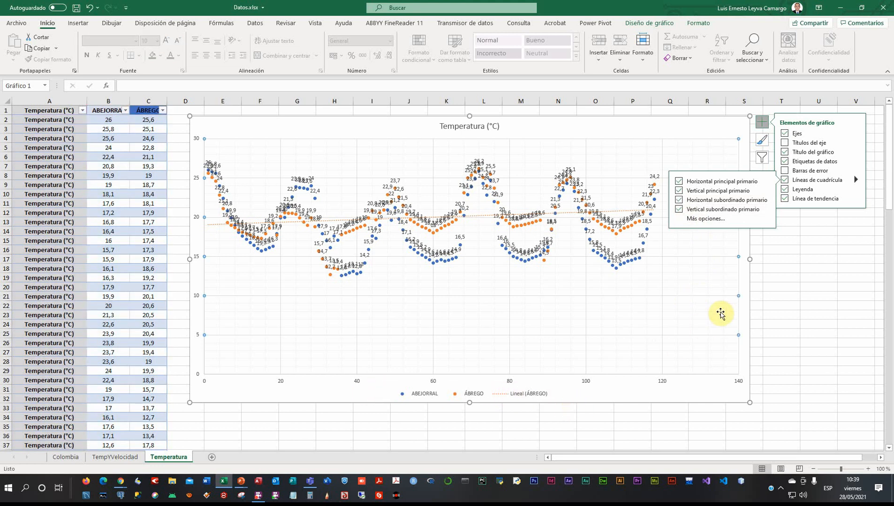
left_click(774, 268)
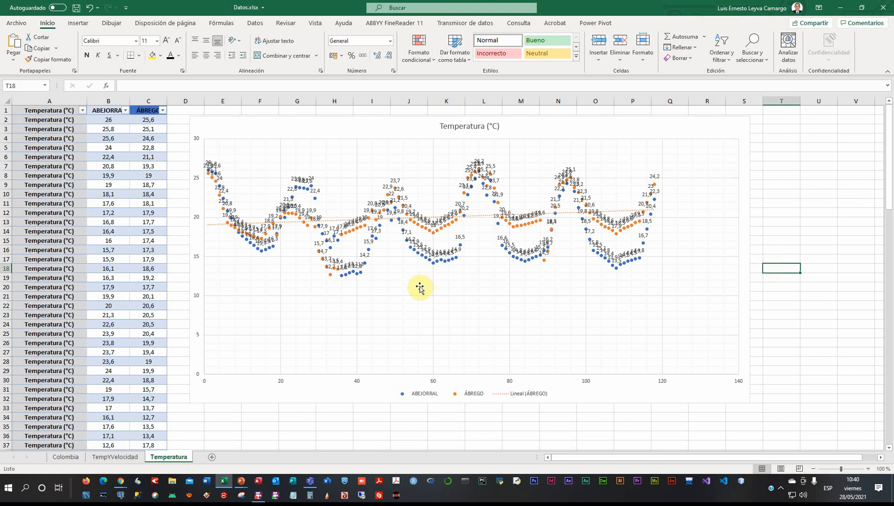
Insert a histogram chart based on the temperature table.
scroll(430, 341, "down", 1)
scroll(430, 341, "down", 5)
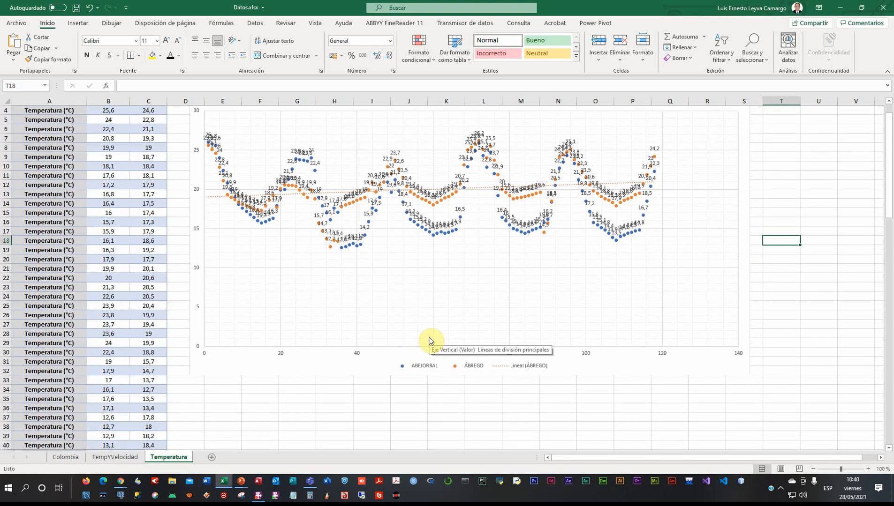
scroll(430, 341, "up", 6)
left_click(114, 258)
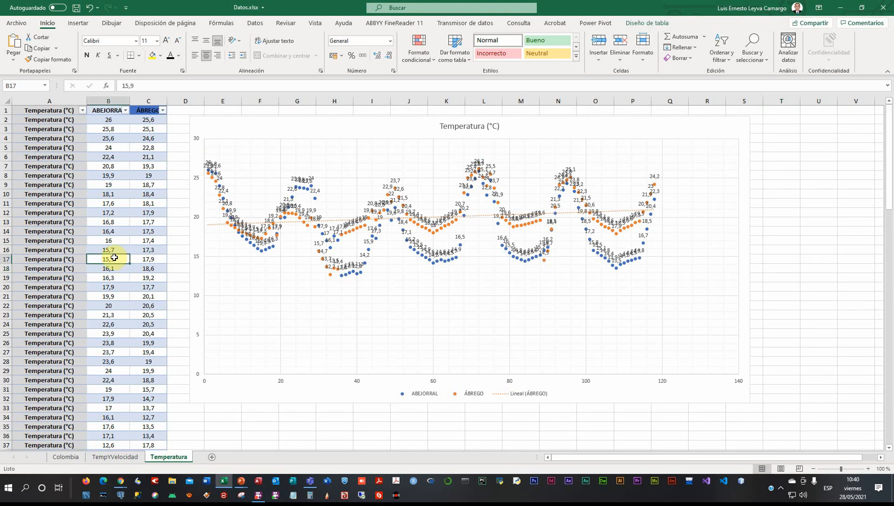
left_click(106, 130)
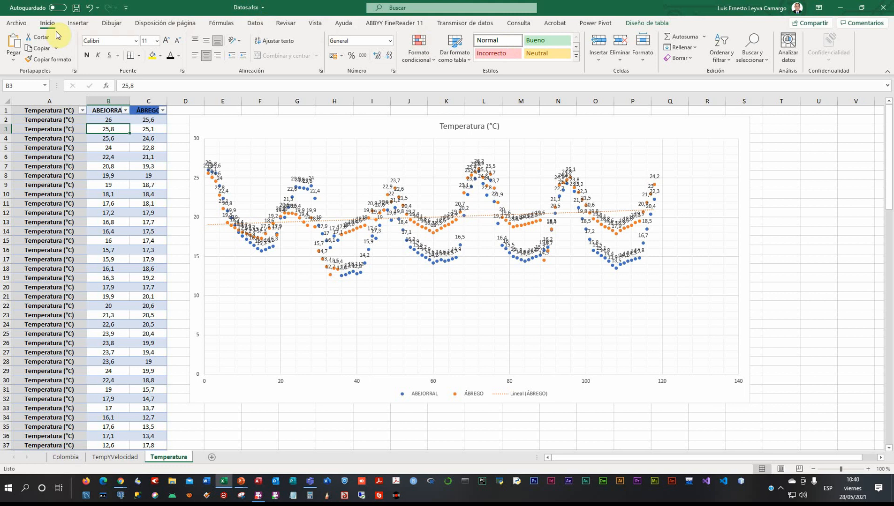
left_click(77, 24)
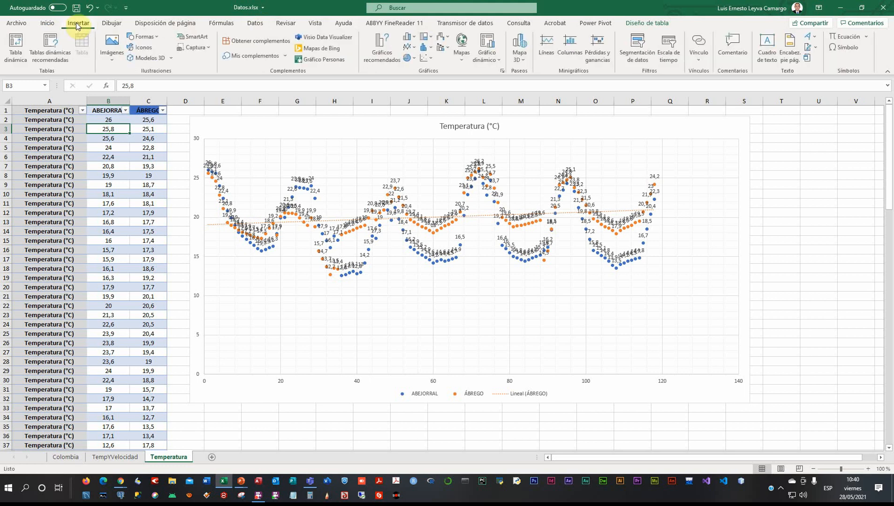
left_click(424, 49)
left_click(441, 78)
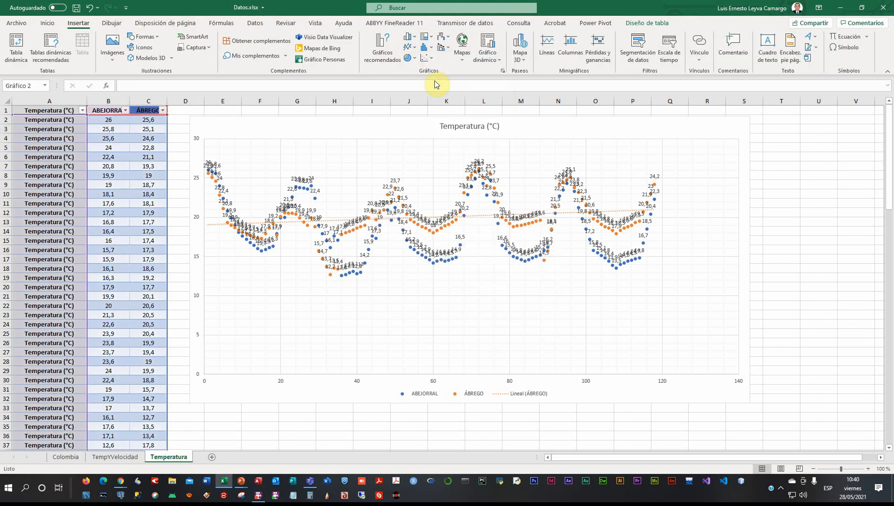
Move the histogram below the scatter chart to about row 34, lined up with the scatter chart's left edge.
scroll(573, 335, "down", 4)
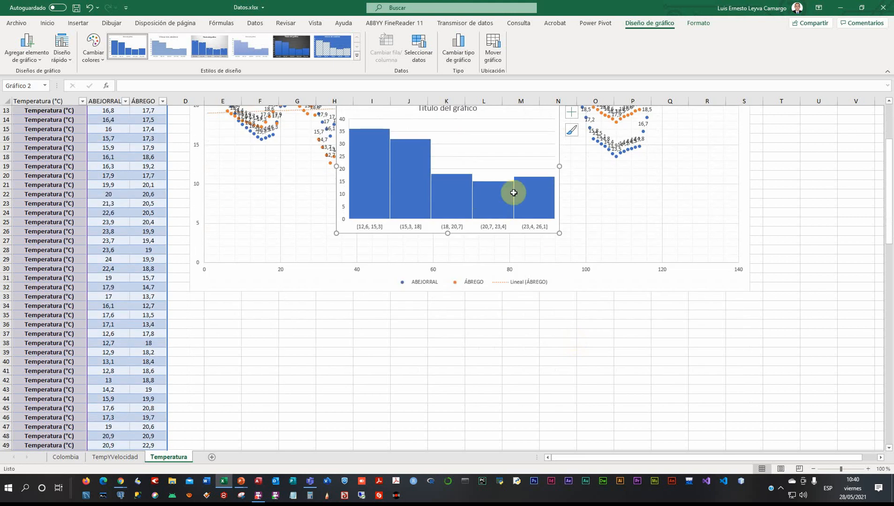
scroll(491, 119, "up", 2)
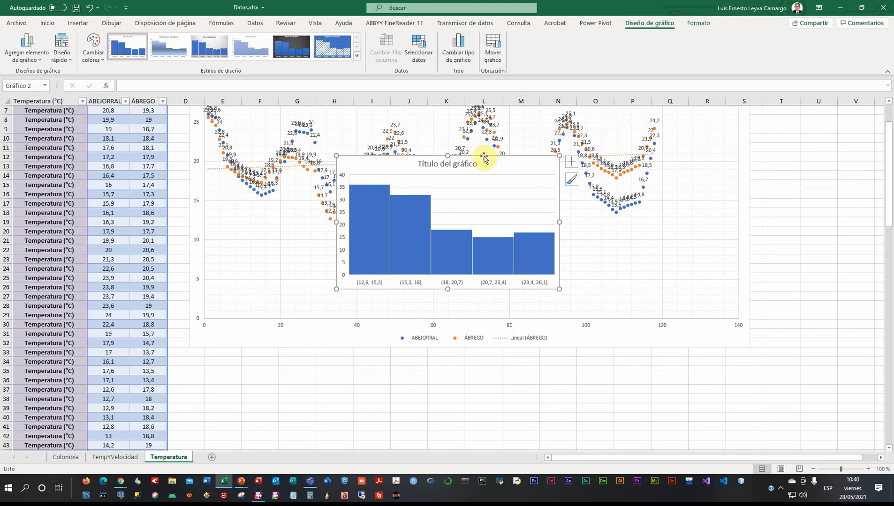
left_click_drag(483, 156, 339, 358)
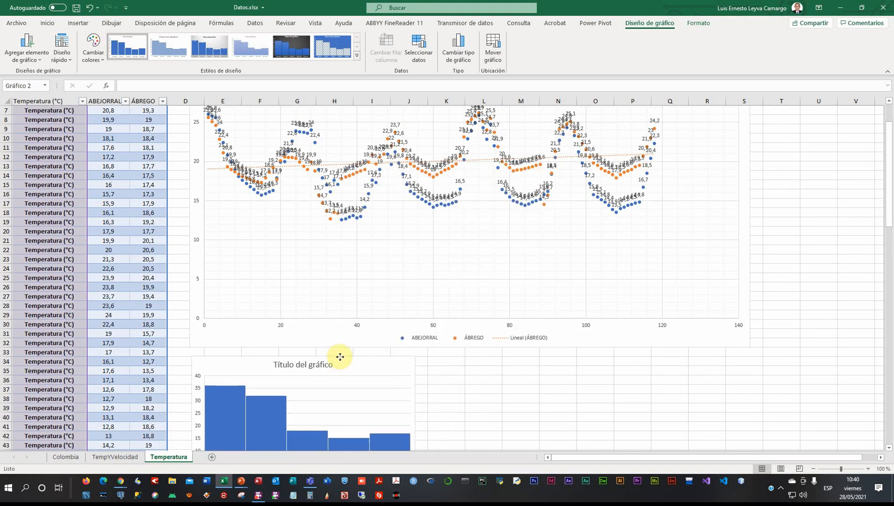
Enlarge the histogram to about 26.4 cm wide and 11.6 cm high.
scroll(518, 368, "down", 7)
scroll(517, 369, "up", 1)
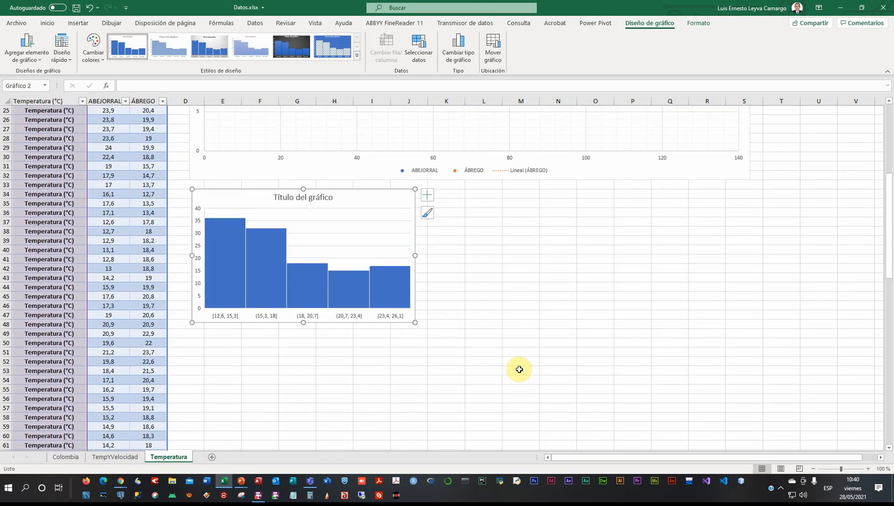
left_click_drag(414, 256, 655, 276)
left_click_drag(423, 324, 416, 394)
scroll(633, 352, "up", 2)
scroll(633, 353, "up", 1)
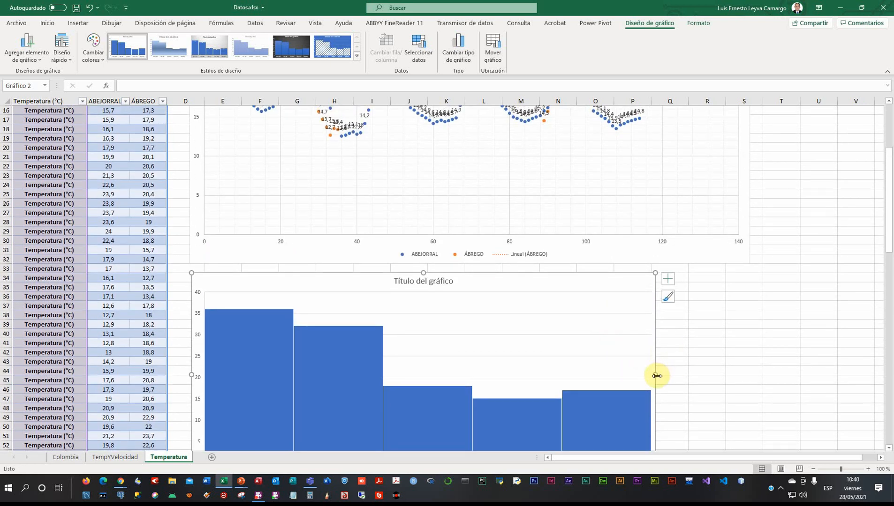
scroll(656, 376, "down", 3)
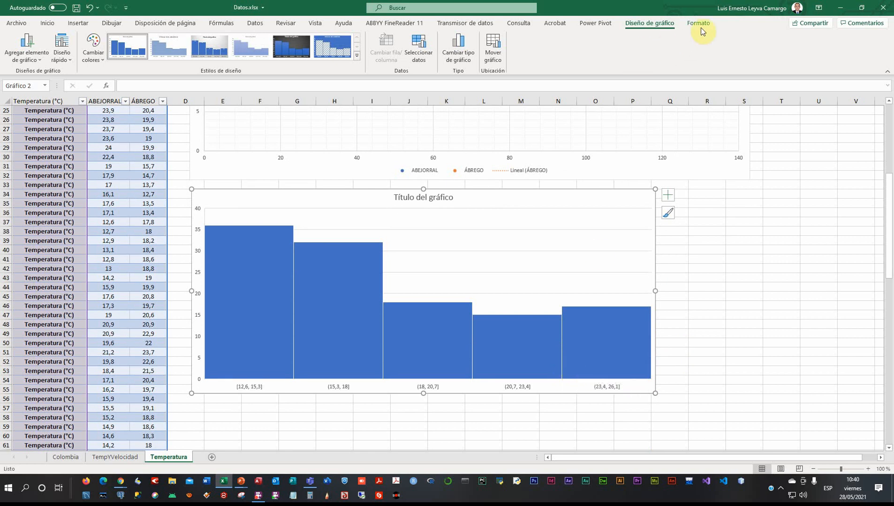
Format the histogram's horizontal axis to use a fixed number of bins (Número de rangos), set to 20.
left_click(701, 26)
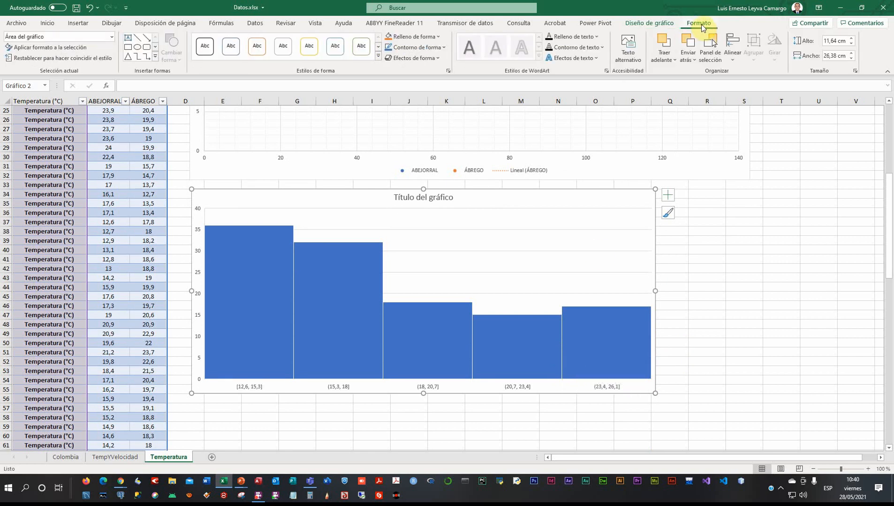
left_click(527, 388)
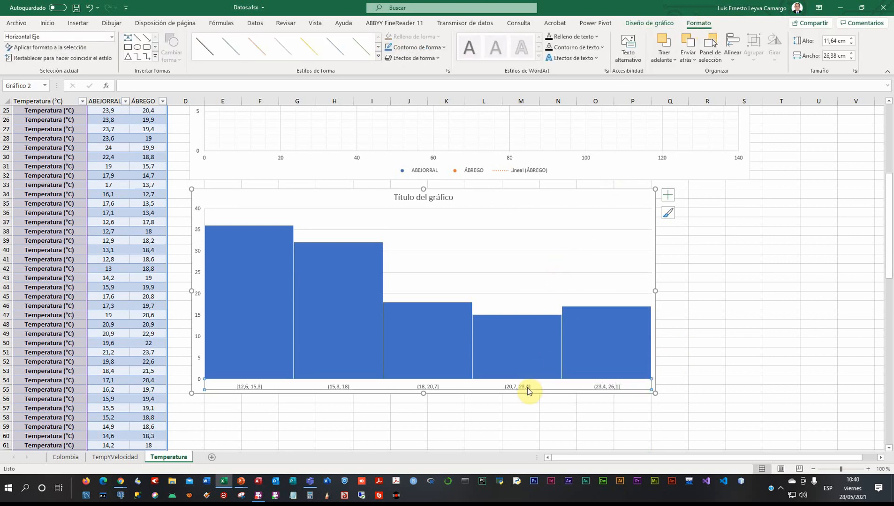
right_click(527, 388)
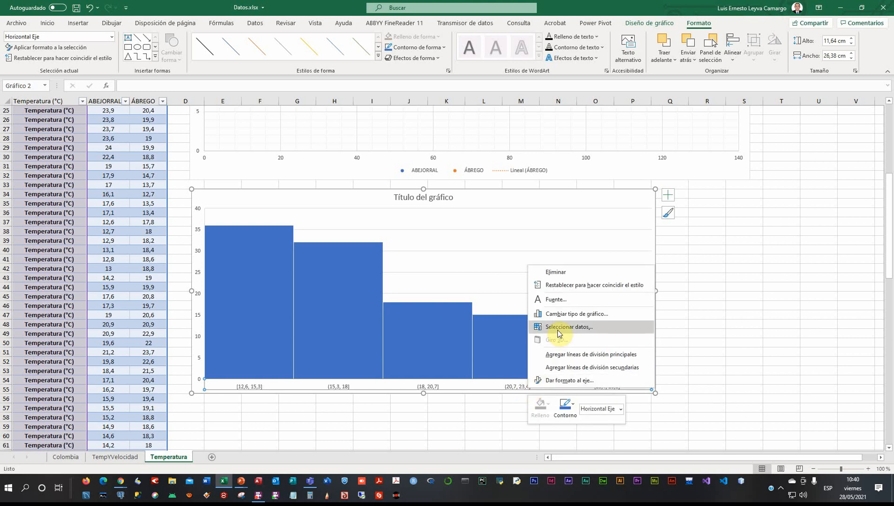
left_click(563, 388)
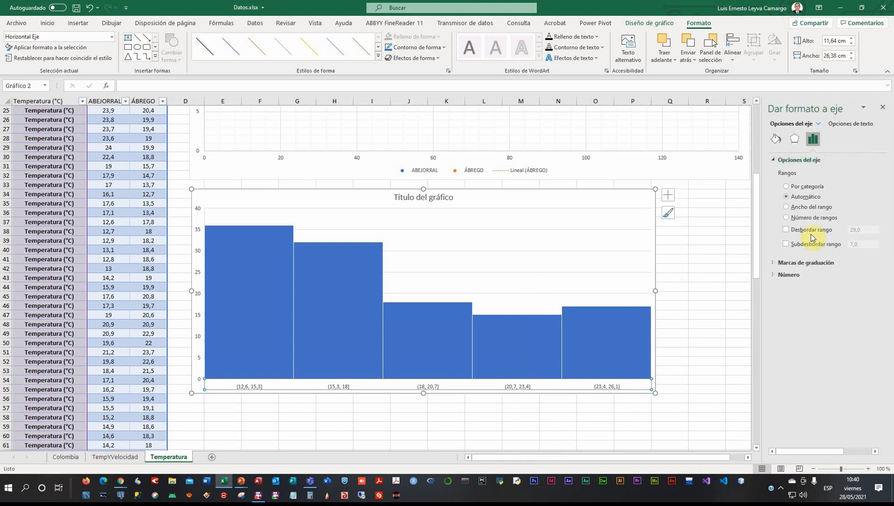
left_click(786, 218)
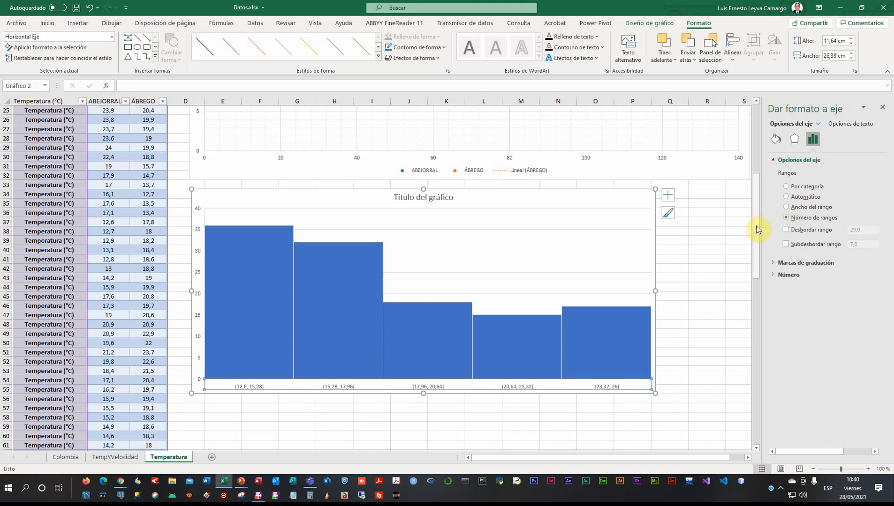
left_click_drag(760, 228, 674, 232)
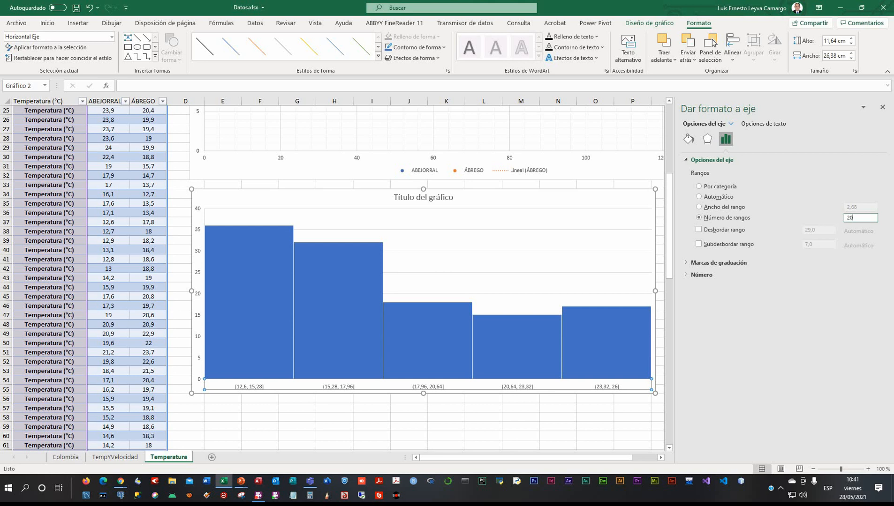
key("Return")
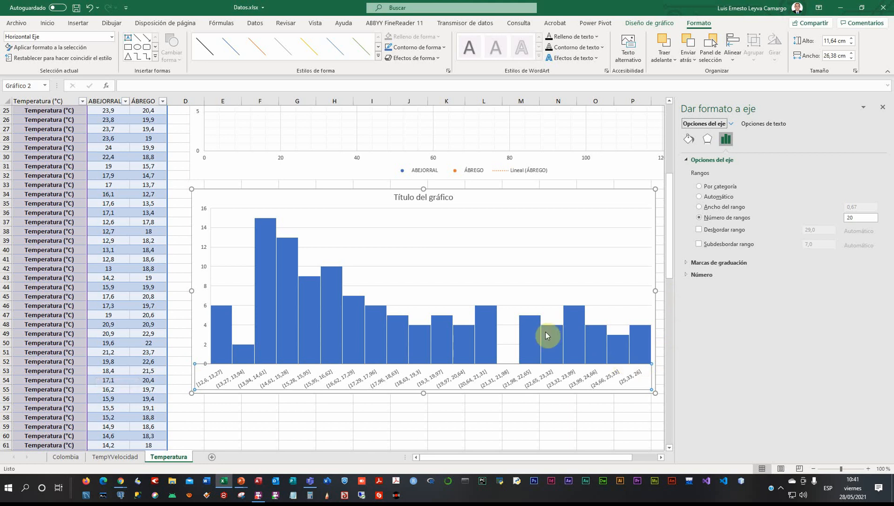
scroll(281, 247, "up", 3)
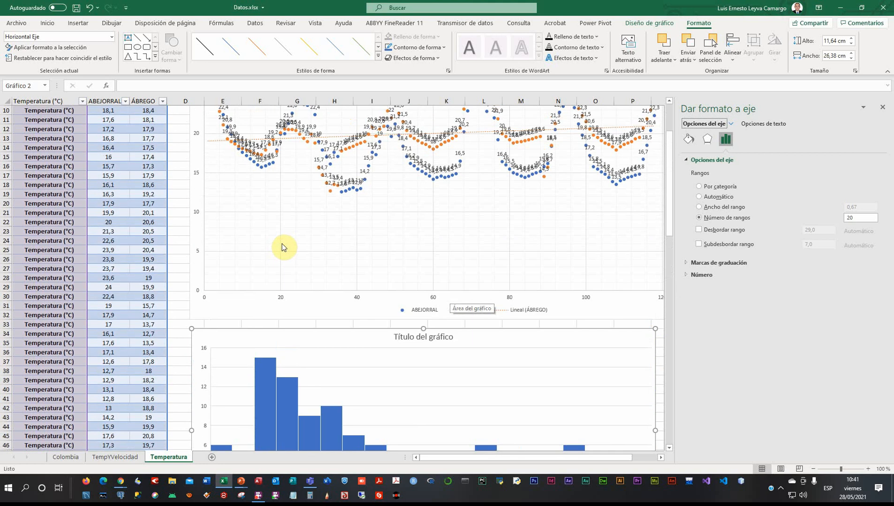
scroll(282, 245, "down", 2)
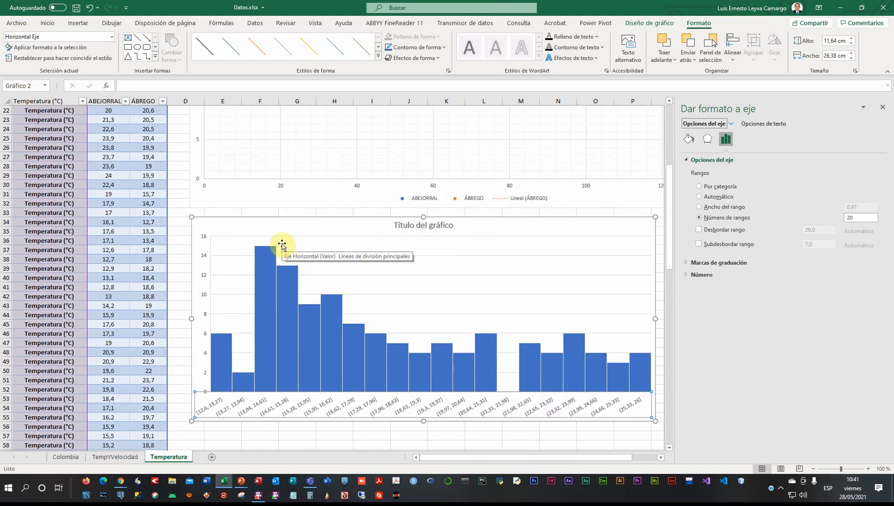
Paste a copy of the histogram directly below the original, starting at about row 57 and lined up with its left edge.
scroll(281, 245, "down", 1)
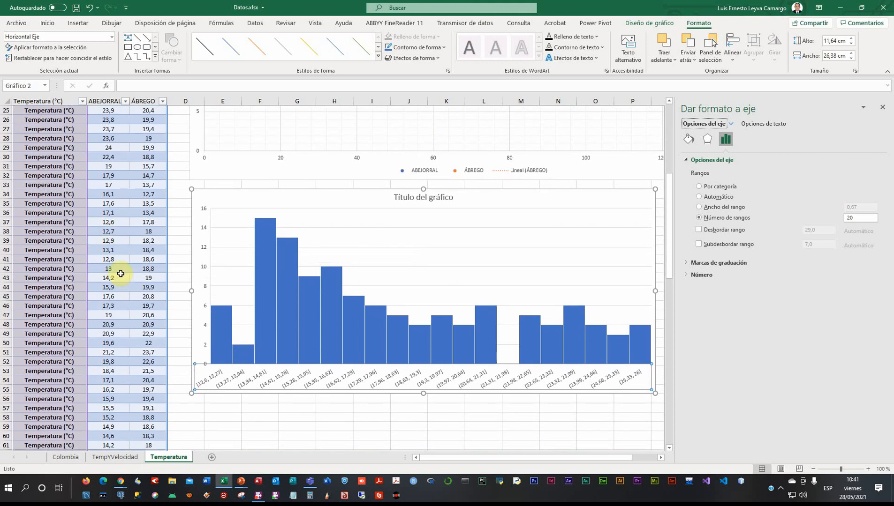
scroll(121, 274, "up", 5)
scroll(250, 241, "down", 6)
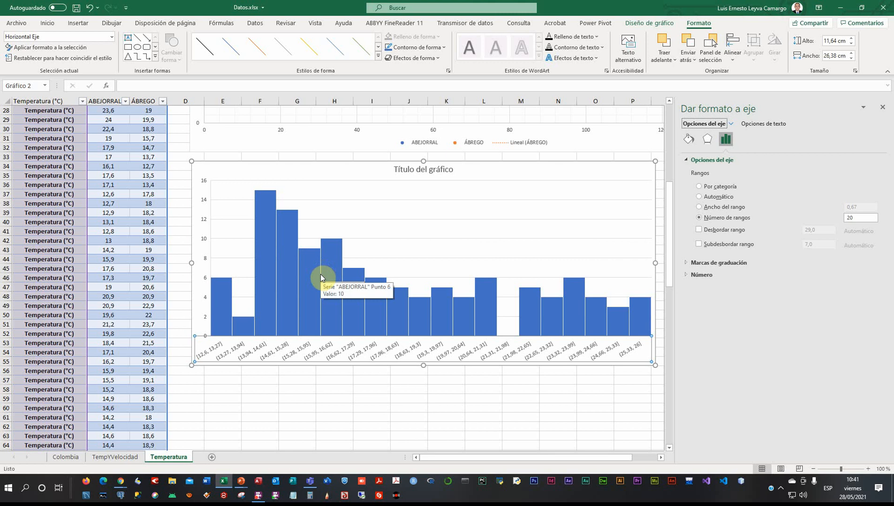
left_click(291, 162)
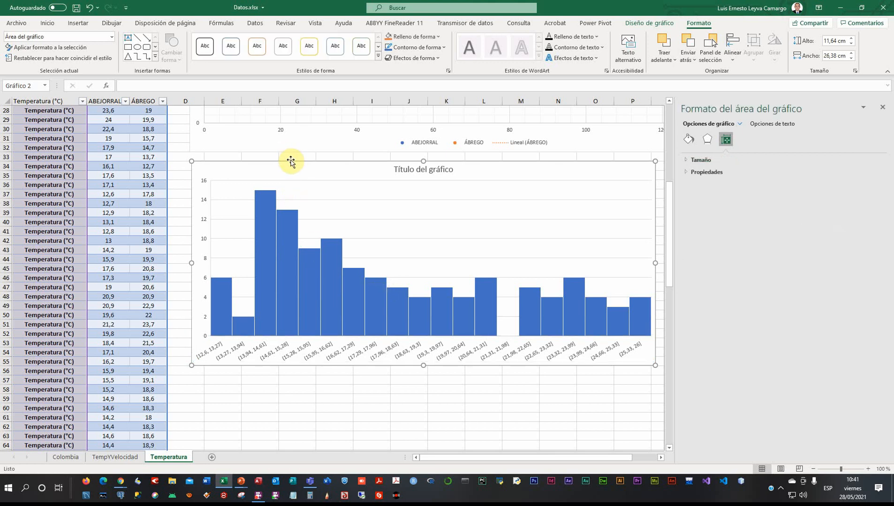
scroll(328, 287, "down", 4)
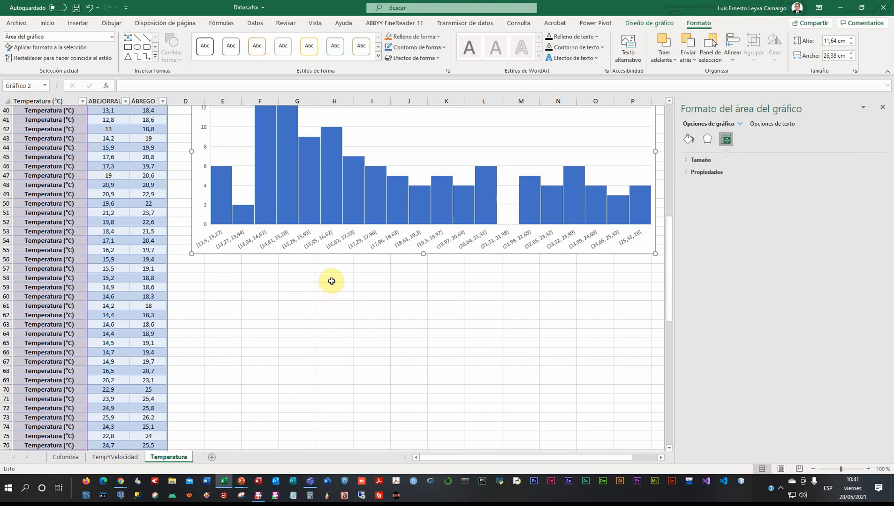
key("ctrl+v")
left_click_drag(261, 264, 255, 410)
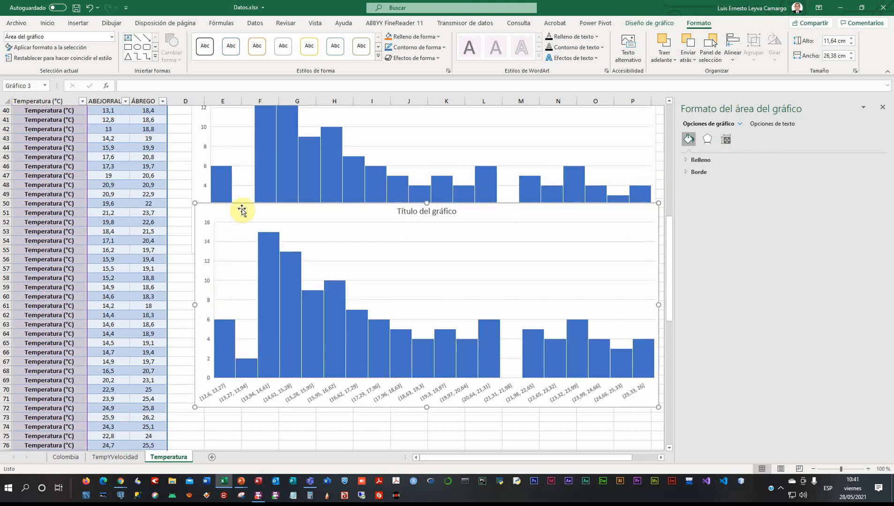
left_click_drag(242, 205, 239, 265)
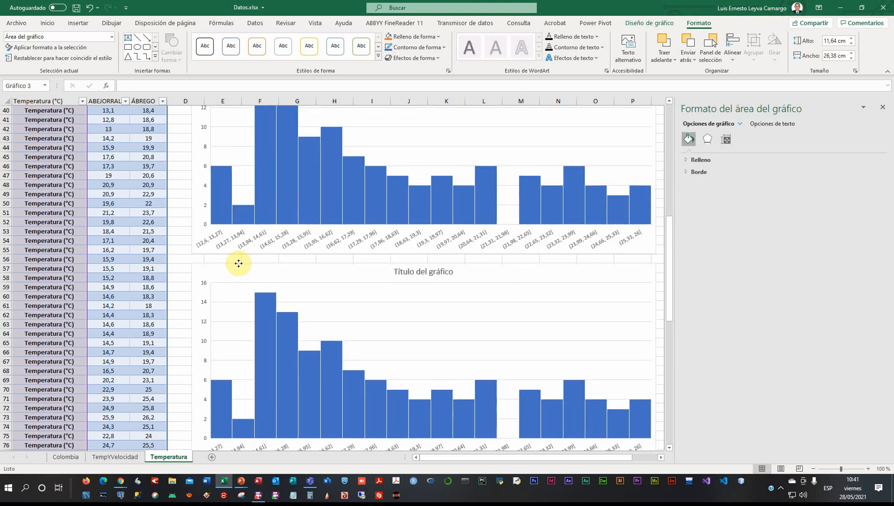
Copy the text "Temperatura (°C)" from cell A6 and use it as the upper histogram's title.
scroll(302, 246, "up", 13)
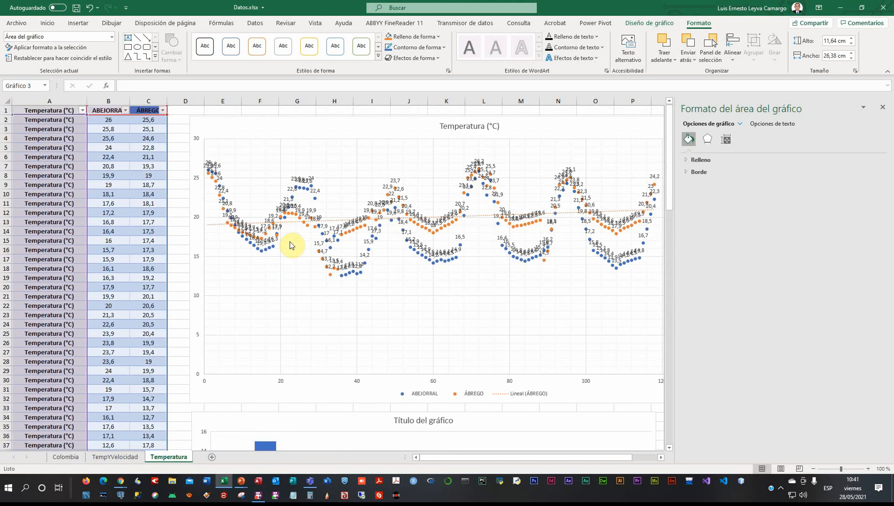
scroll(291, 245, "down", 6)
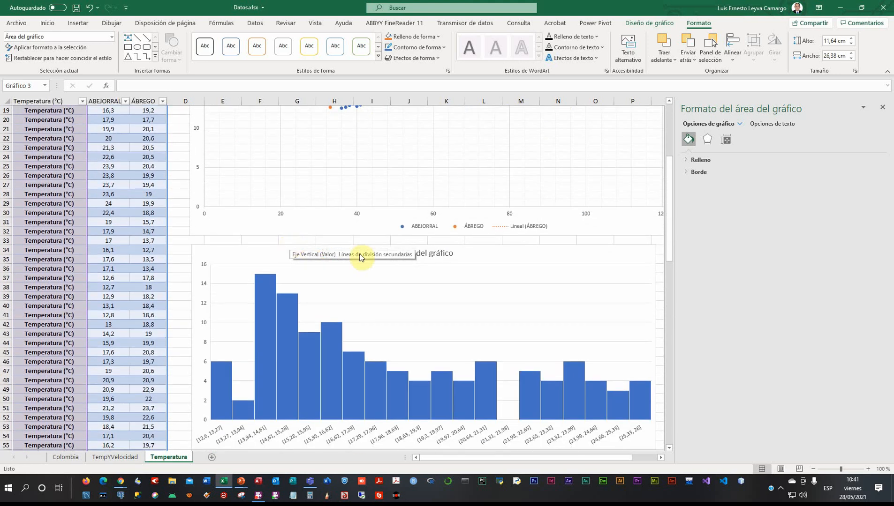
scroll(392, 262, "up", 5)
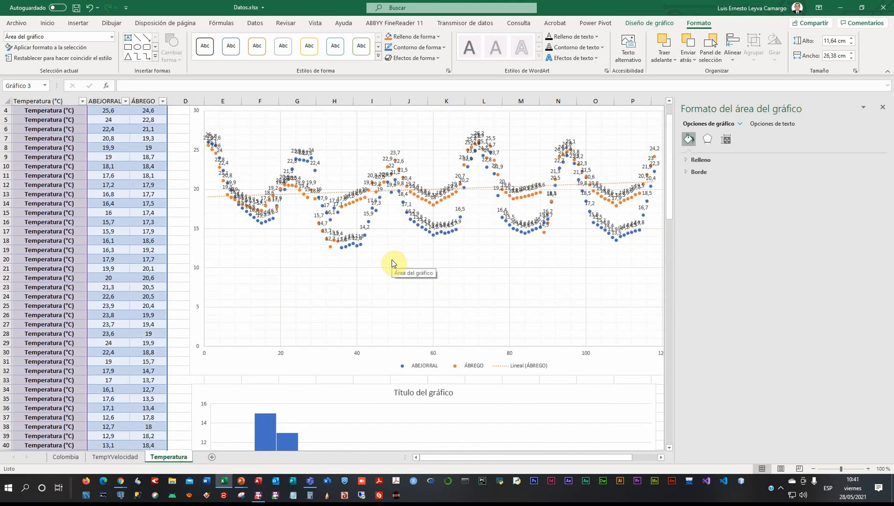
left_click(61, 130)
left_click_drag(168, 85, 120, 85)
key("ctrl+c")
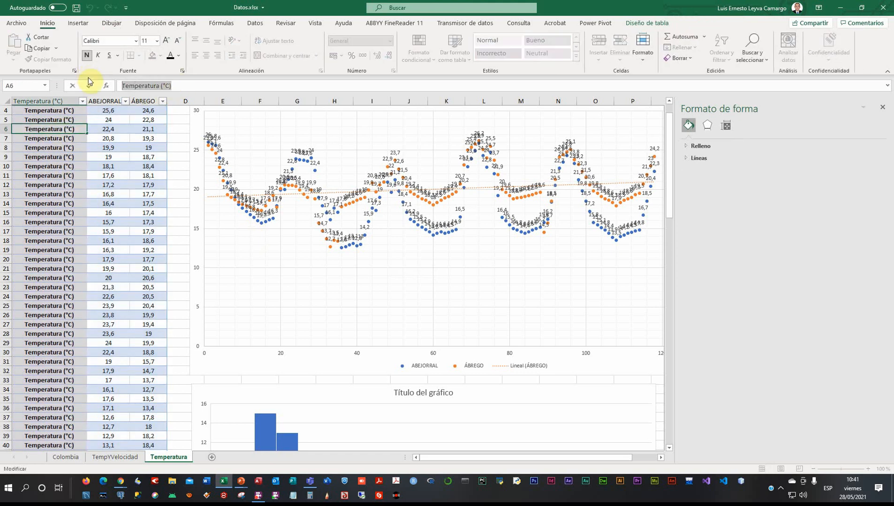
scroll(429, 366, "down", 3)
left_click(424, 310)
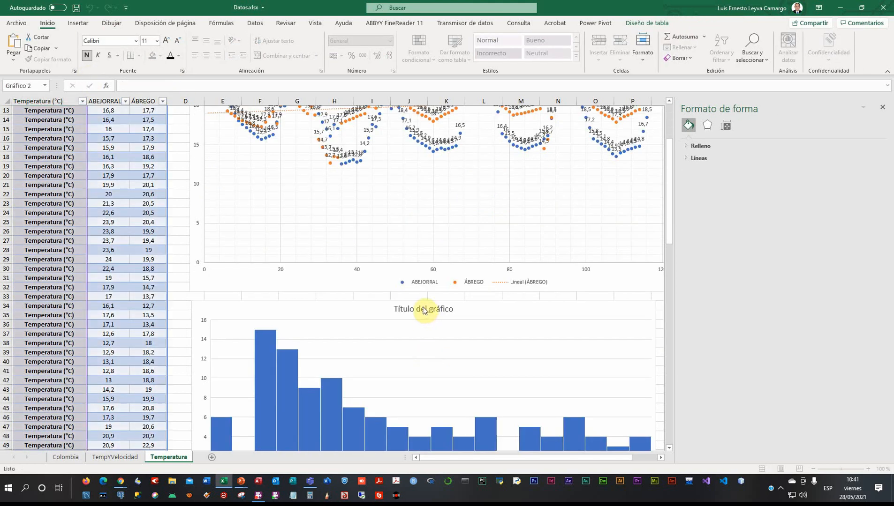
double_click(423, 309)
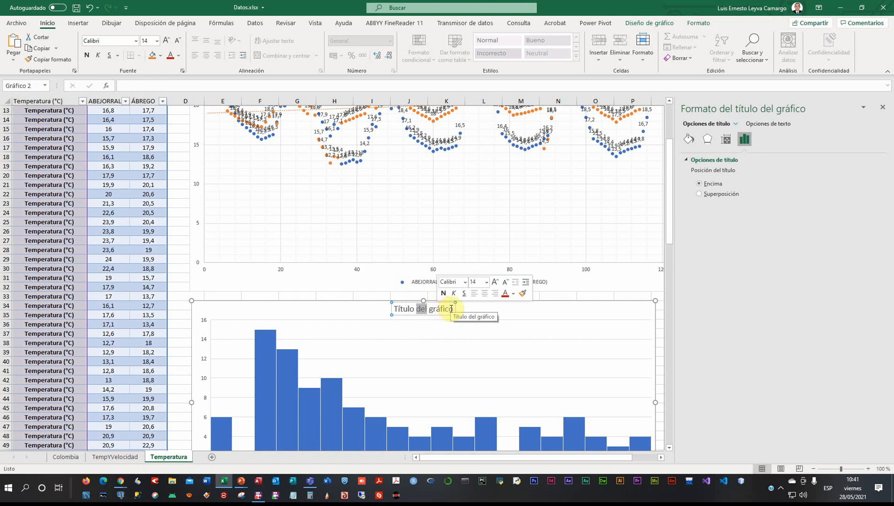
left_click(452, 310, "shift")
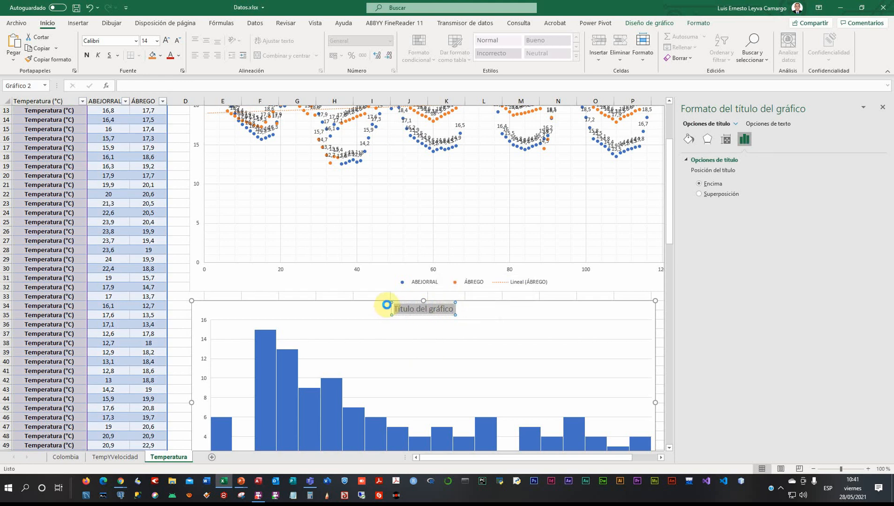
key("ctrl+v")
left_click(498, 338)
Replace the lower histogram's placeholder title with the copied text "Temperatura (°C)".
scroll(498, 338, "down", 8)
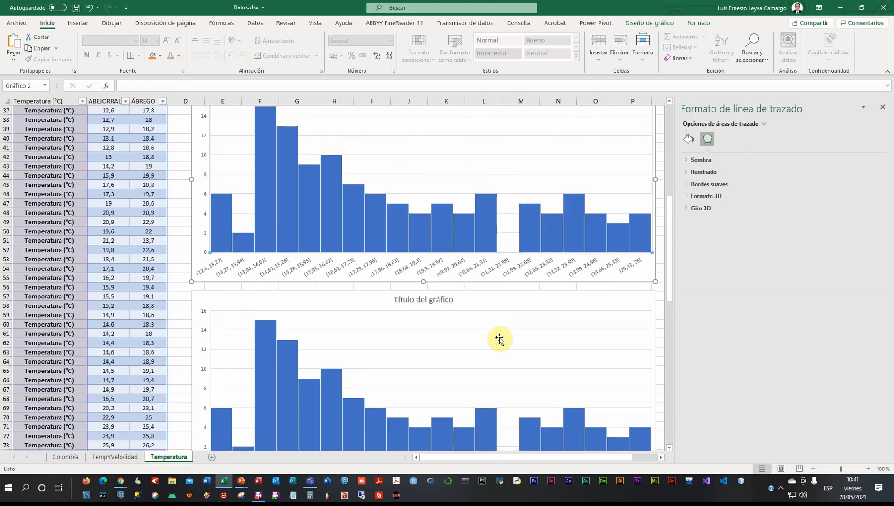
left_click(449, 300)
left_click_drag(454, 300, 393, 300)
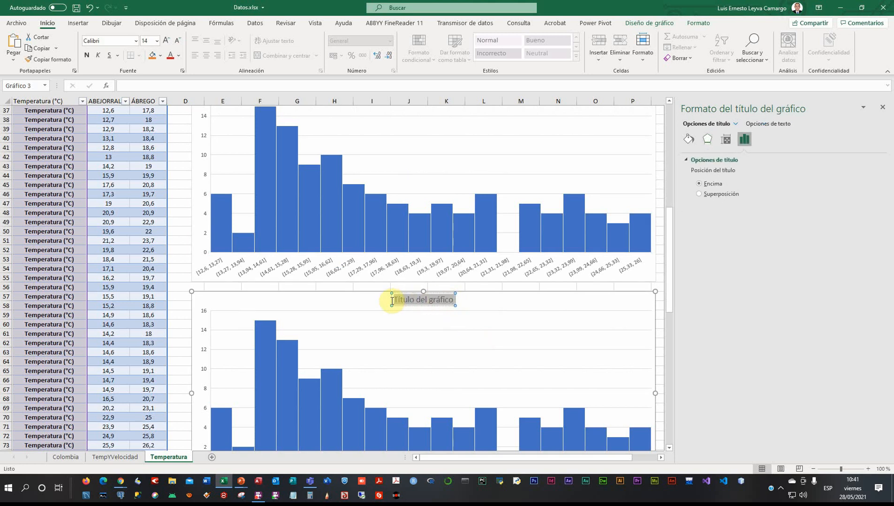
key("ctrl+v")
left_click(409, 345)
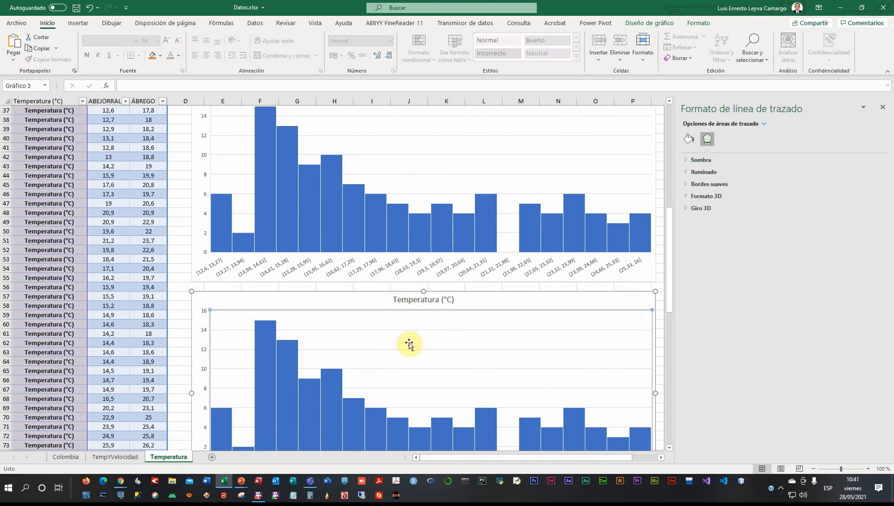
Remove the ÁBREGO series from the lower histogram's data source, keeping only ABEJORRAL.
scroll(408, 347, "down", 3)
right_click(421, 404)
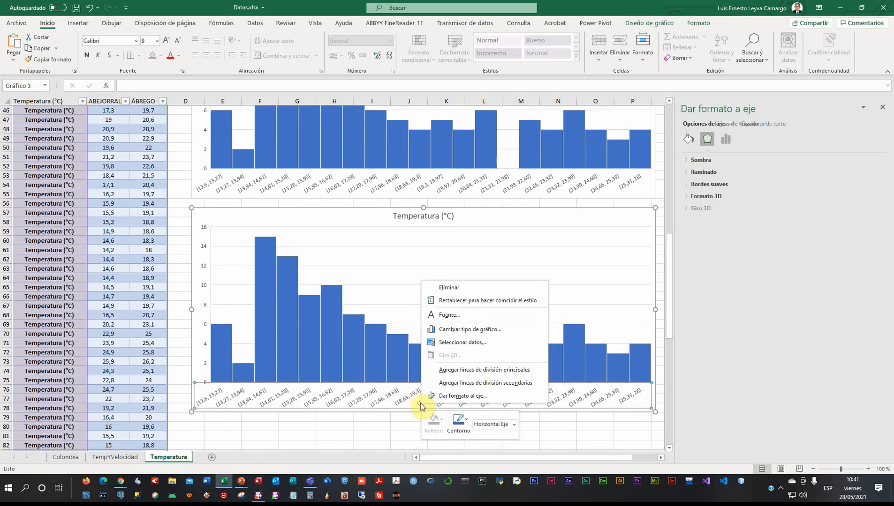
left_click(448, 343)
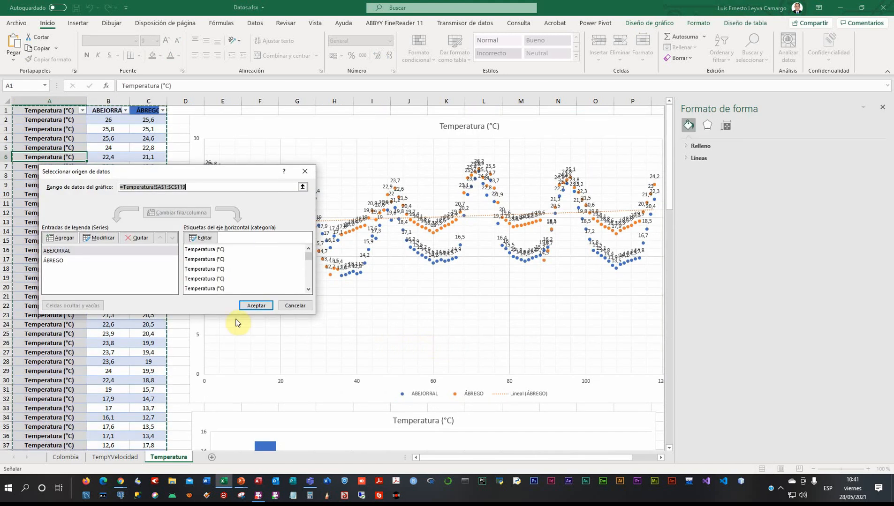
left_click(55, 264)
left_click(146, 243)
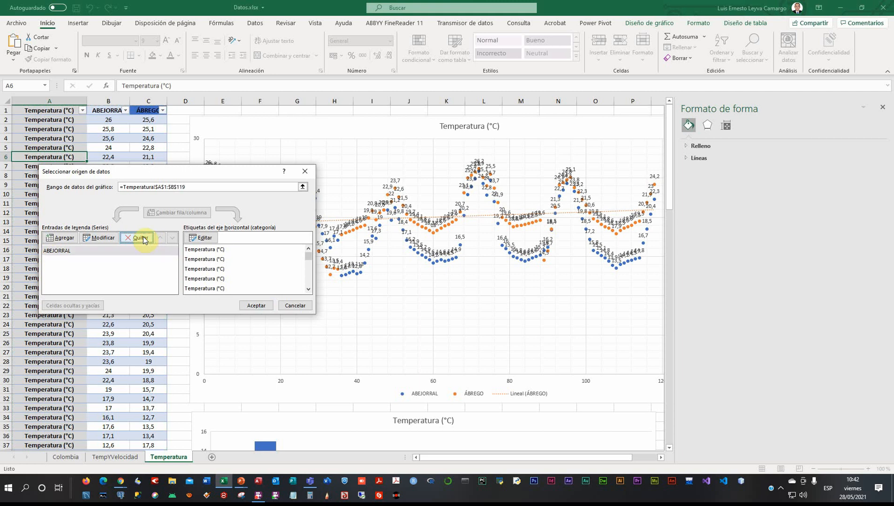
left_click(253, 308)
Review the data source of the lower histogram and compare the two histograms.
scroll(469, 364, "down", 13)
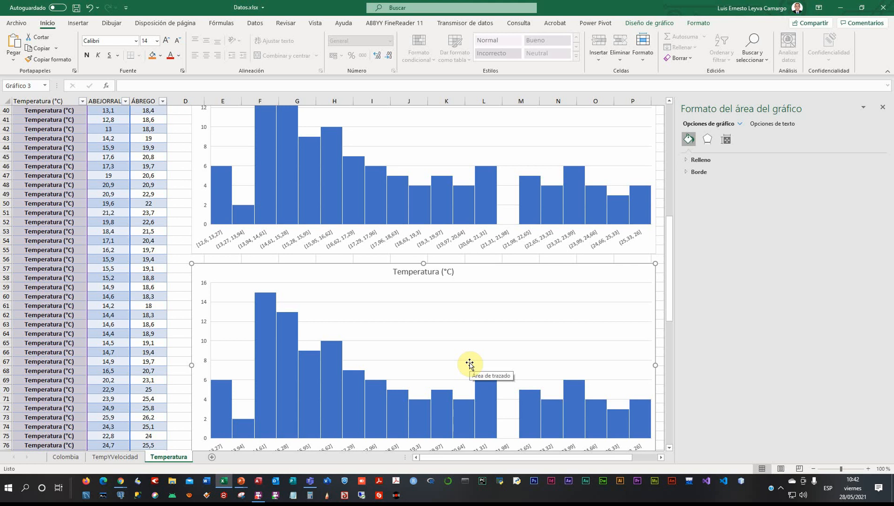
scroll(469, 364, "up", 2)
scroll(470, 364, "down", 3)
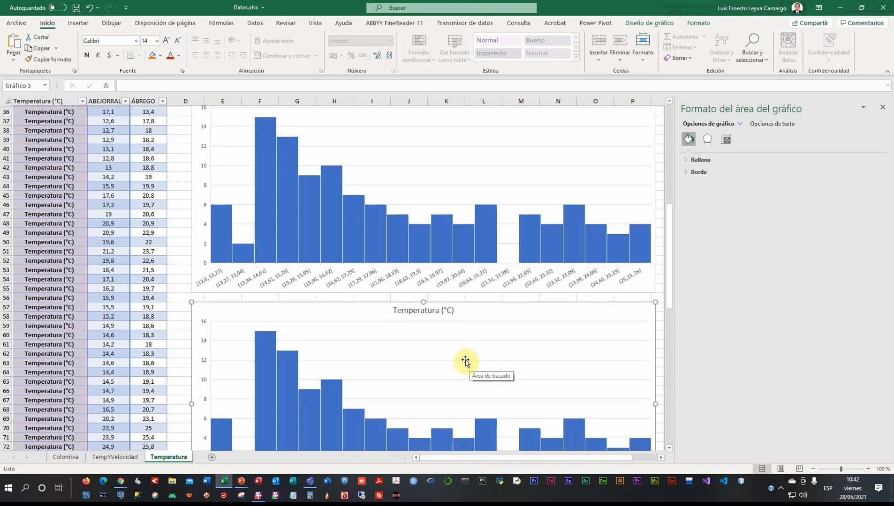
right_click(465, 359)
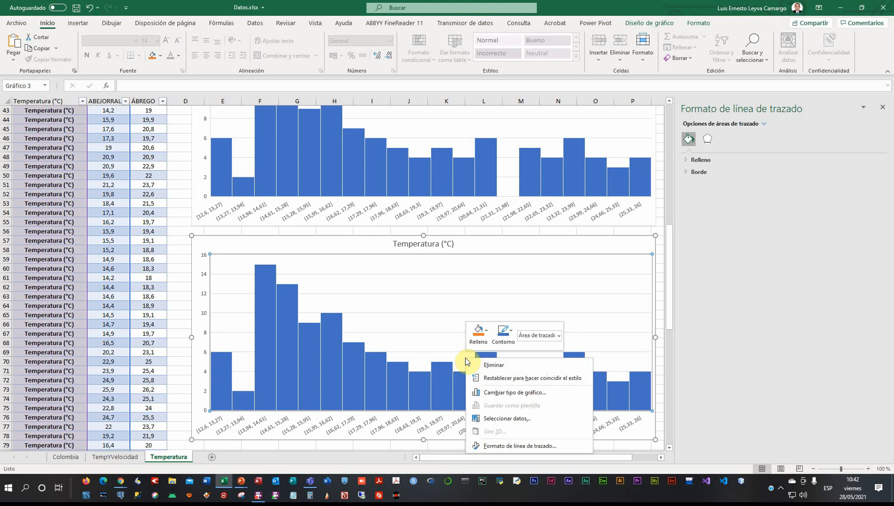
left_click(481, 423)
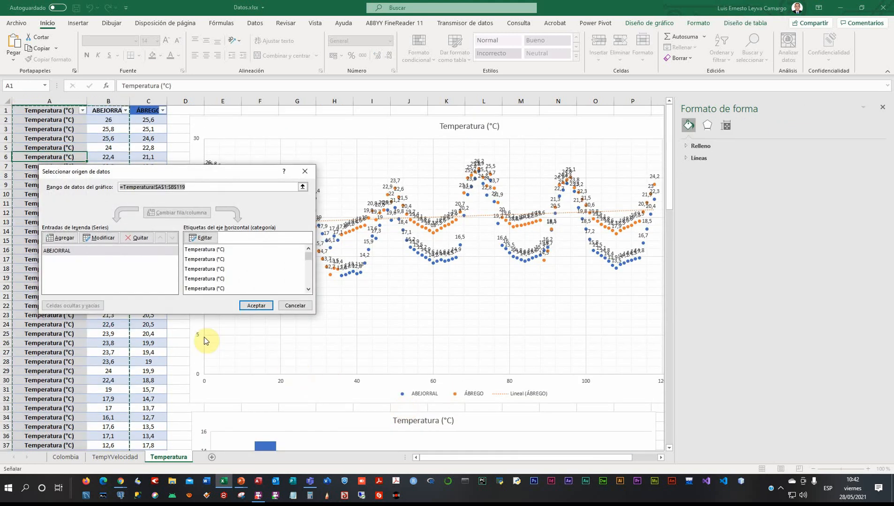
left_click(256, 306)
left_click(256, 310)
scroll(440, 344, "down", 11)
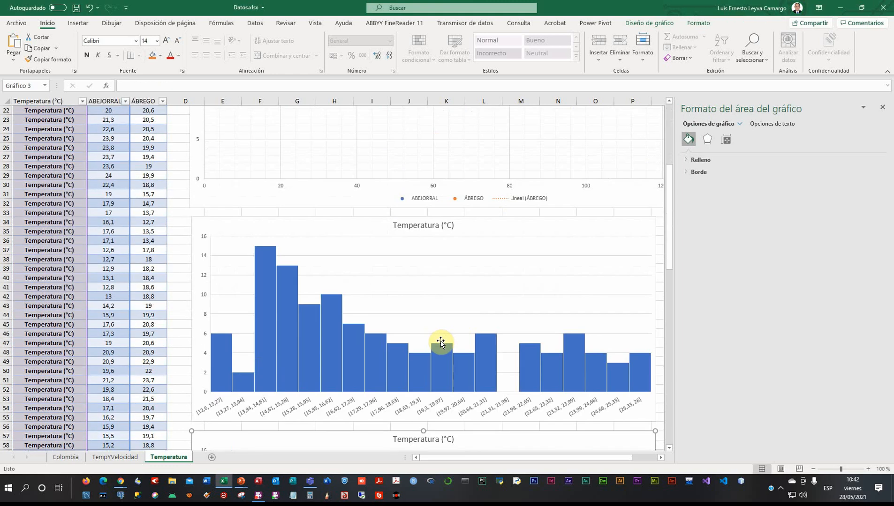
scroll(441, 343, "down", 4)
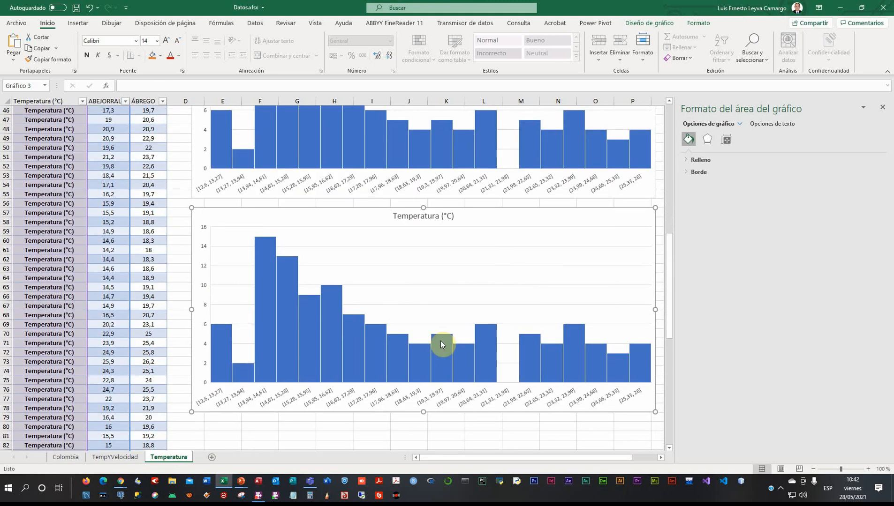
Paste another copy of the lower histogram beneath it, starting at about row 80 and aligned with the charts above.
left_click(441, 341)
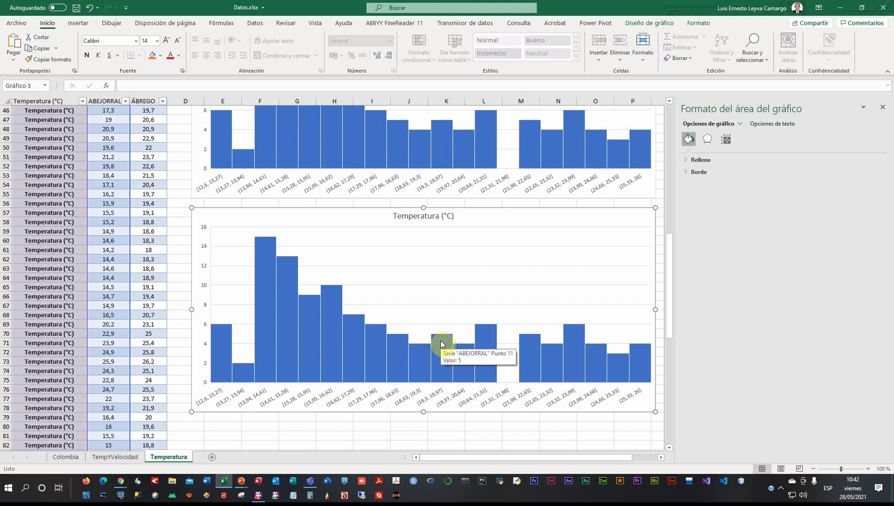
scroll(441, 341, "down", 1)
scroll(440, 341, "down", 4)
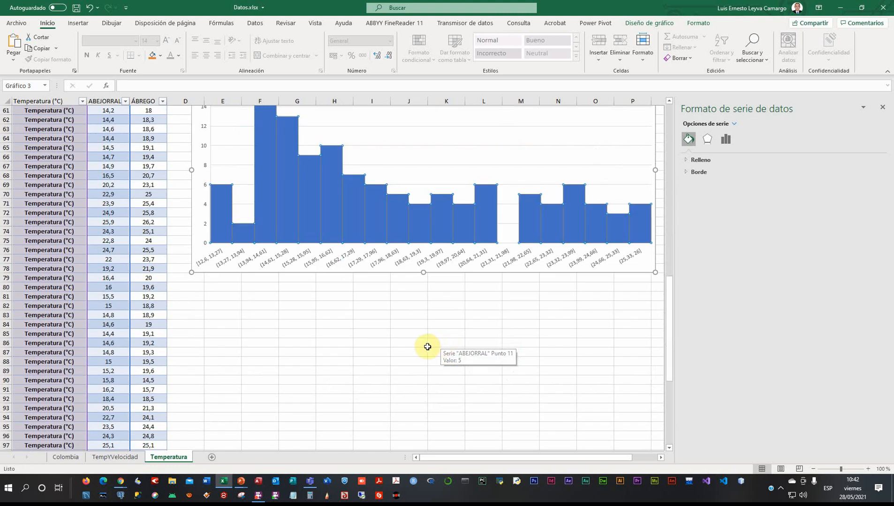
left_click(422, 345)
key("ctrl+v")
left_click_drag(423, 343, 224, 283)
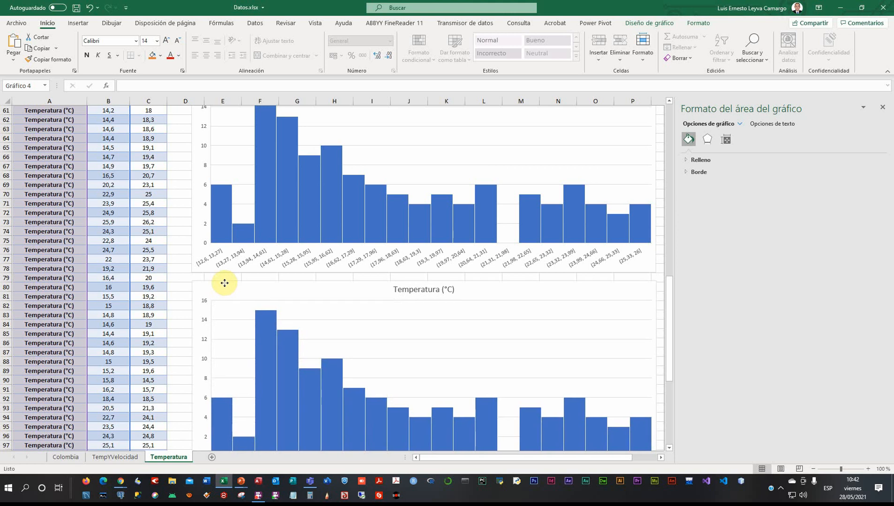
Check which series the third histogram's data source contains and leave it without changes.
right_click(317, 334)
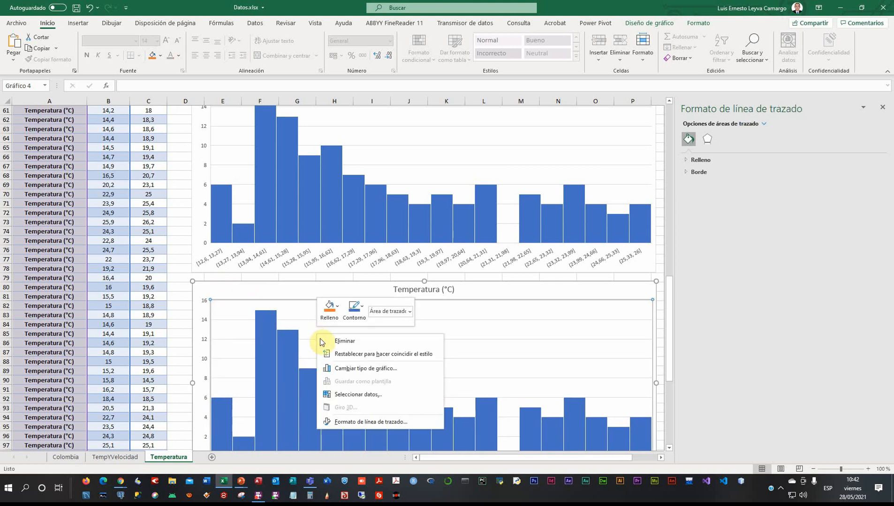
left_click(343, 393)
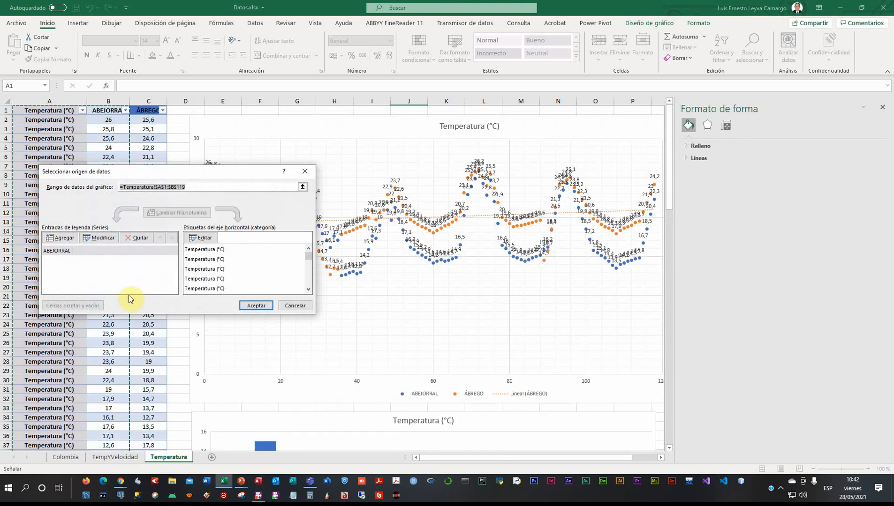
left_click(294, 305)
Delete the third histogram, the copy starting at about row 80.
scroll(403, 329, "down", 12)
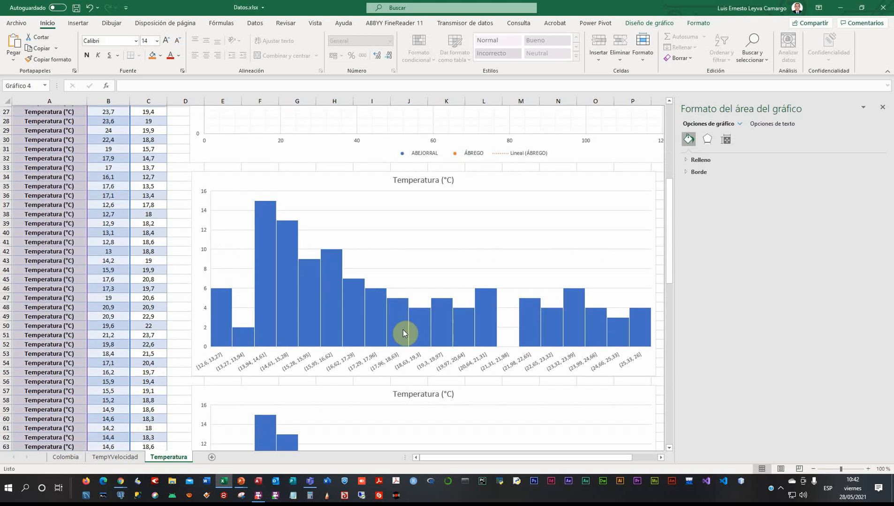
scroll(403, 331, "down", 2)
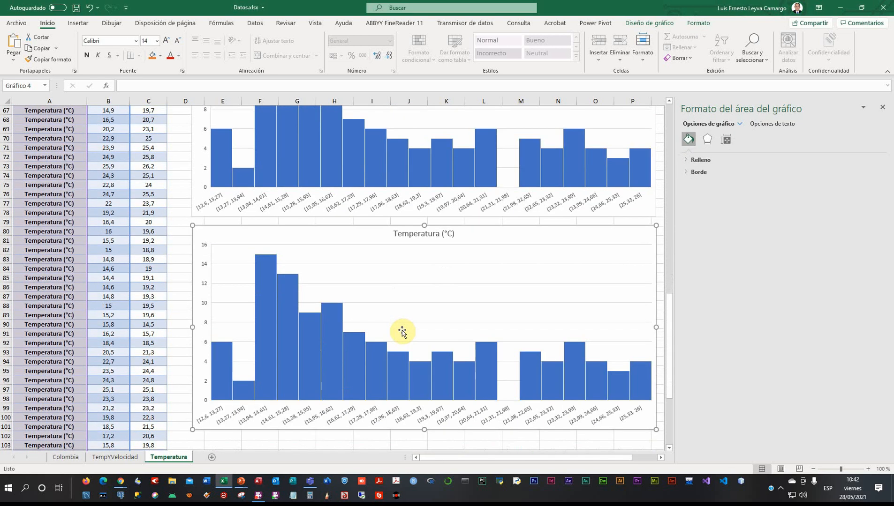
left_click(403, 331)
left_click(345, 234)
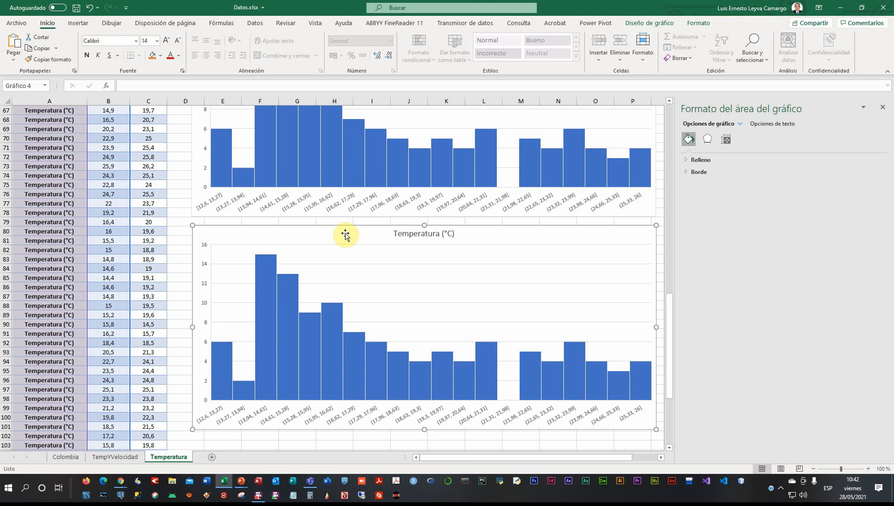
key("Delete")
key("ctrl+z")
Check which series the data source of the first histogram, below the scatter chart, contains, and dismiss it without edits.
scroll(343, 235, "up", 11)
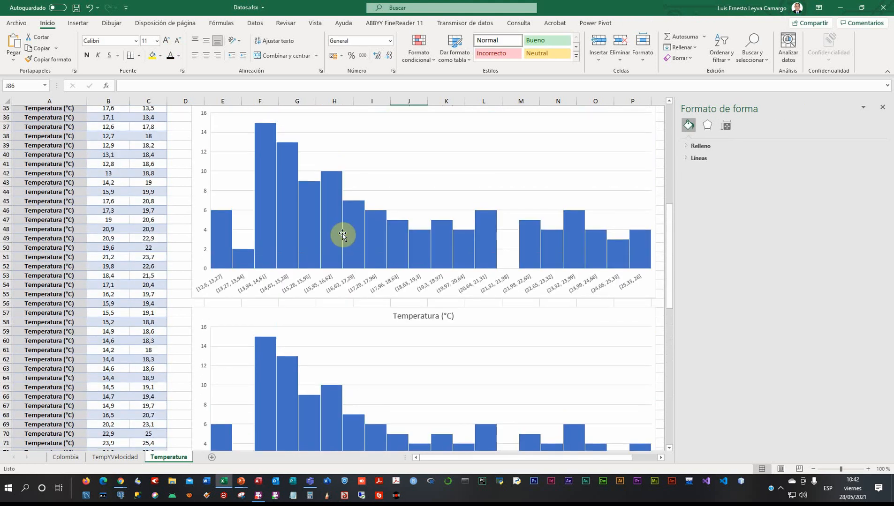
right_click(342, 234)
left_click(364, 284)
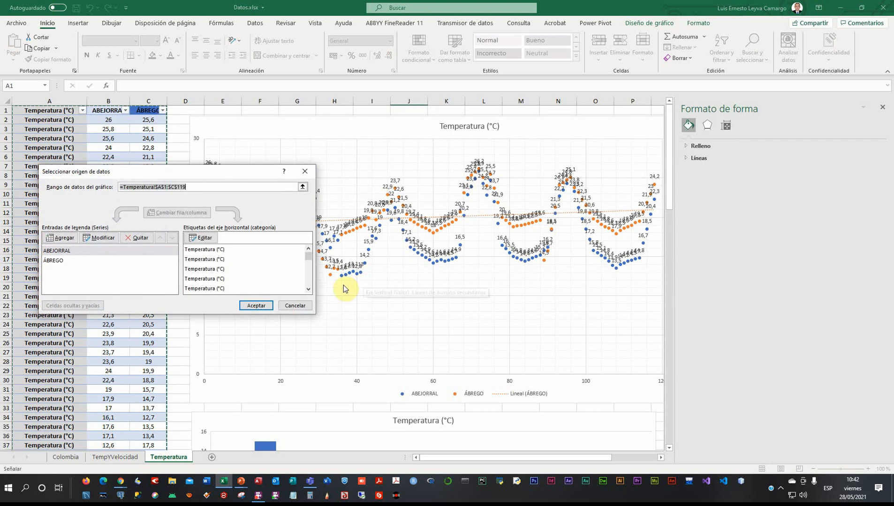
left_click(294, 305)
Paste a new copy of the histogram beneath the second one, starting at about row 80 and aligned with the charts above.
scroll(286, 281, "down", 6)
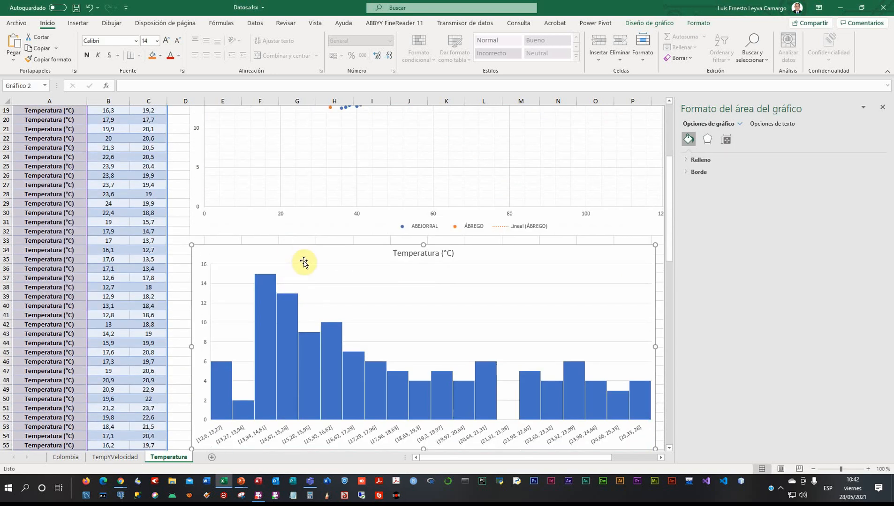
scroll(304, 262, "down", 14)
left_click(287, 322)
key("ctrl+v")
left_click_drag(308, 320, 222, 281)
Inspect the data source of the newly pasted third histogram and that of the second histogram, cancelling both.
right_click(254, 294)
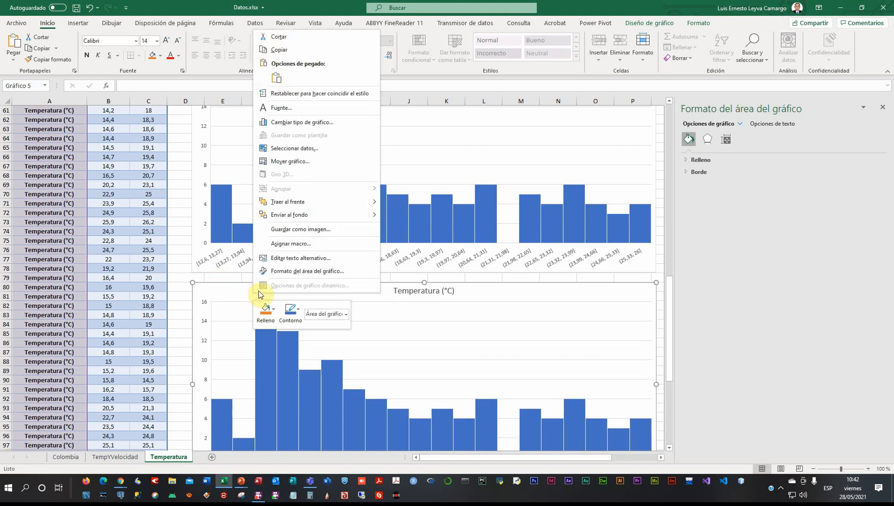
left_click(293, 148)
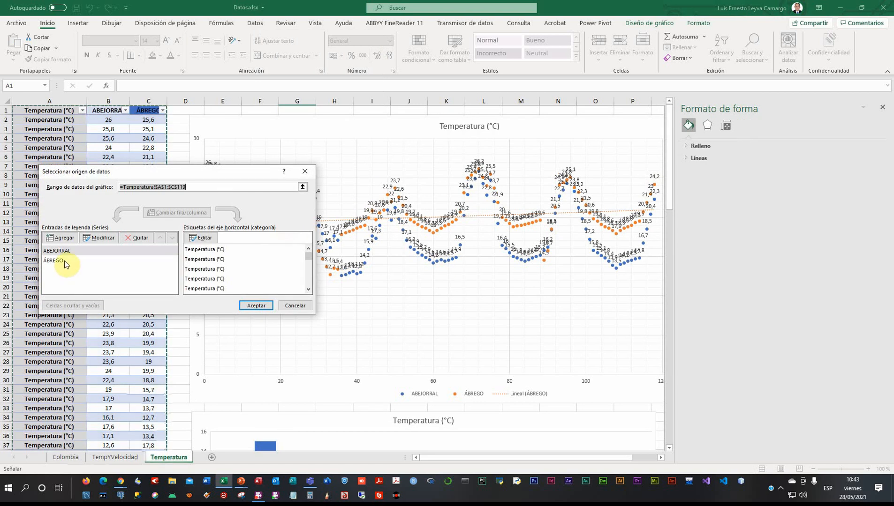
left_click(294, 305)
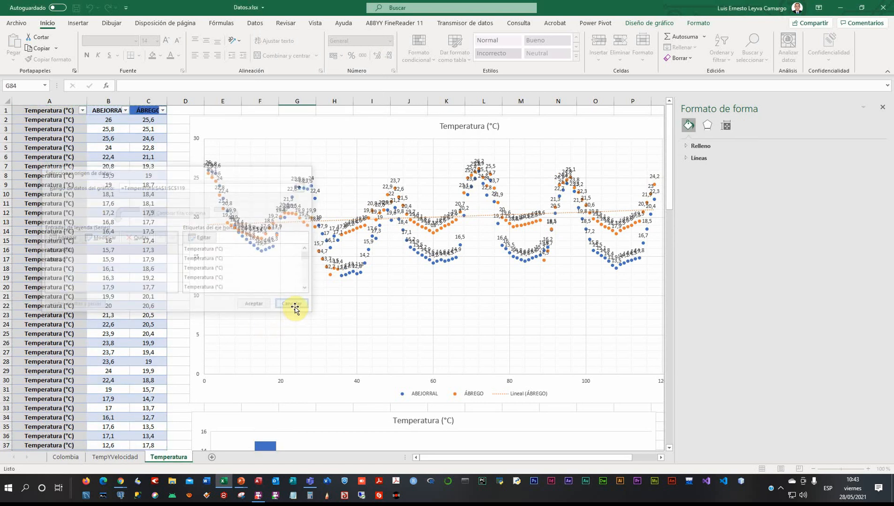
scroll(315, 334, "down", 15)
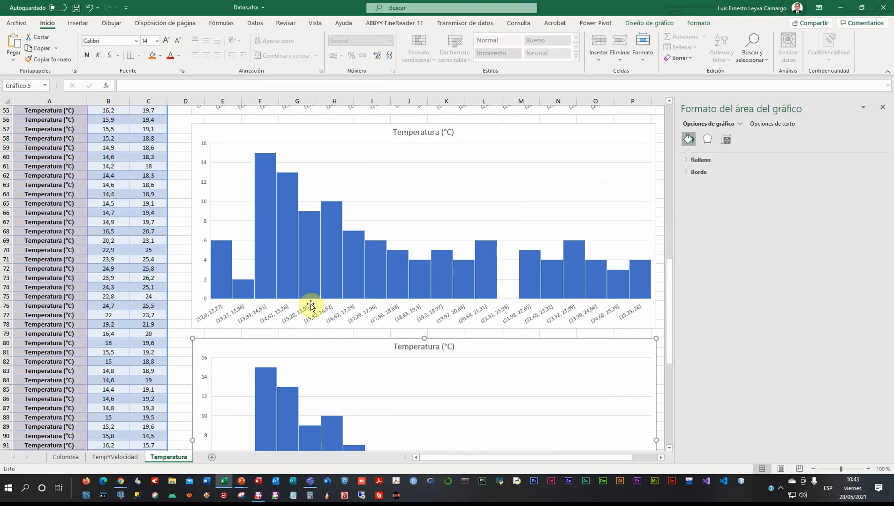
right_click(306, 256)
left_click(333, 303)
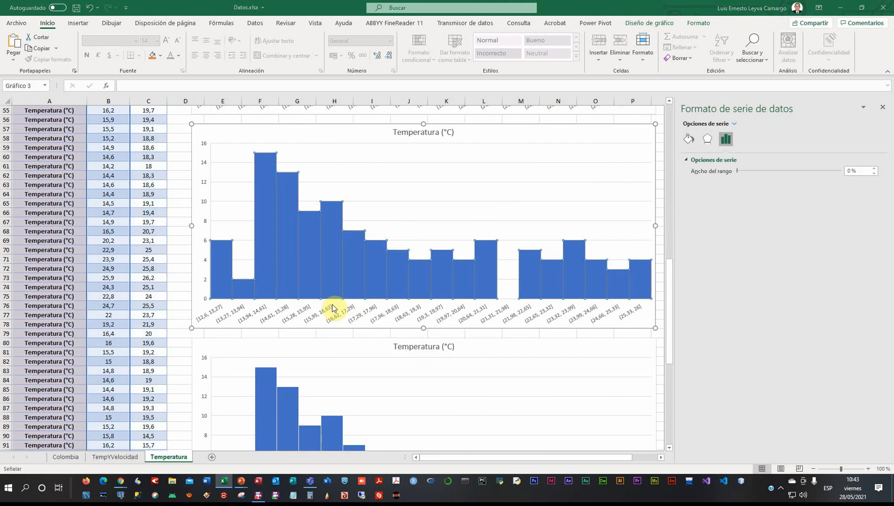
key("Escape")
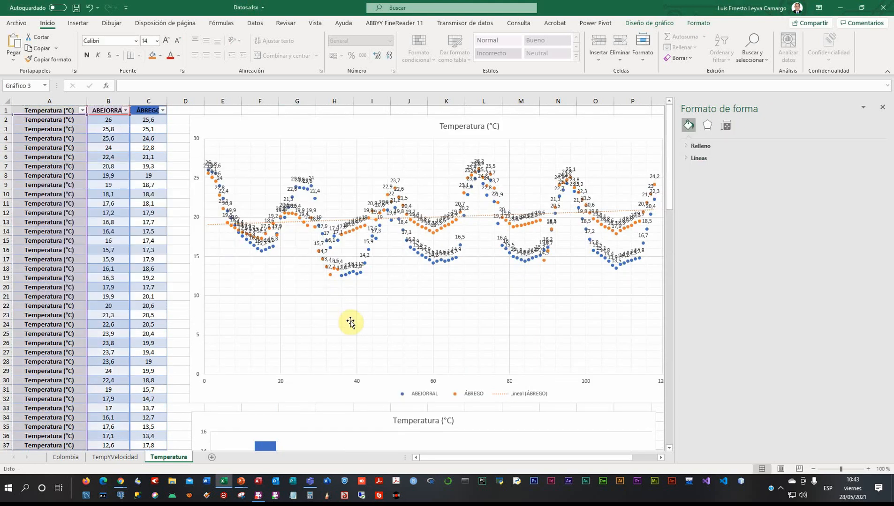
Review the ABEJORRAL and ÁBREGO series listed in the third histogram's data source without editing them.
scroll(348, 319, "down", 18)
scroll(354, 326, "down", 6)
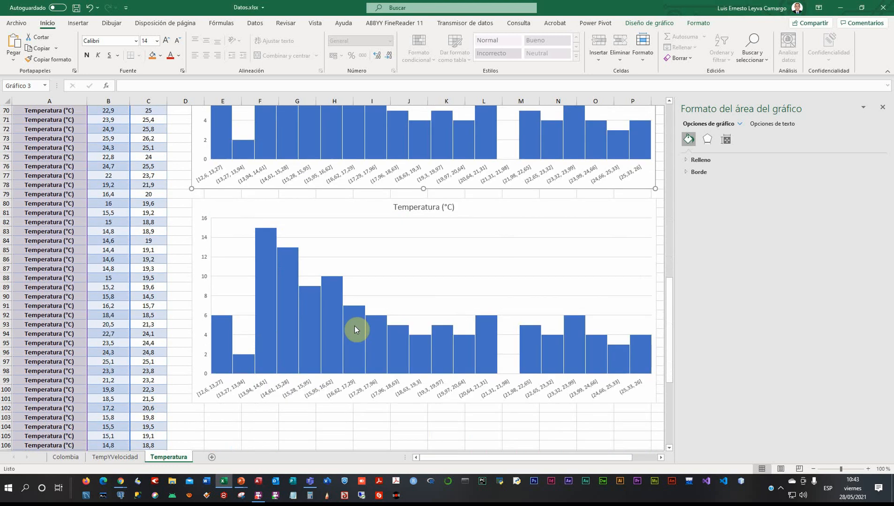
right_click(353, 316)
left_click(359, 362)
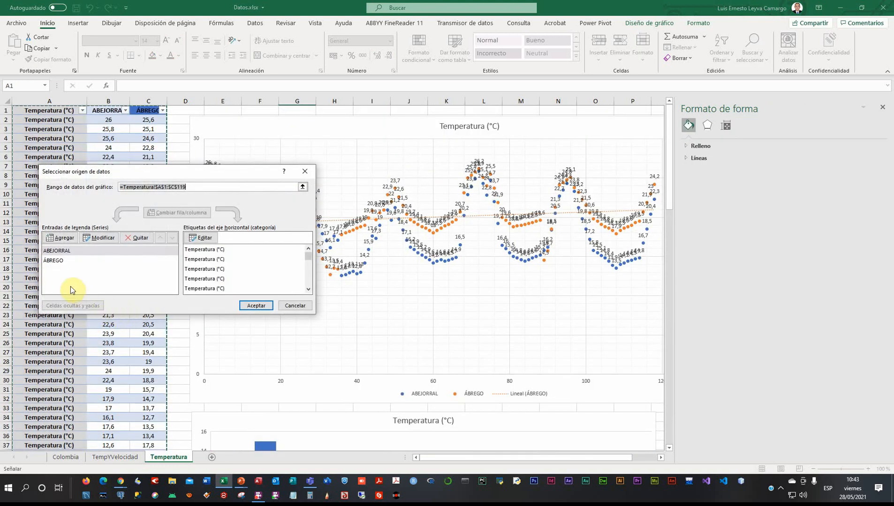
left_click(60, 251)
left_click(256, 305)
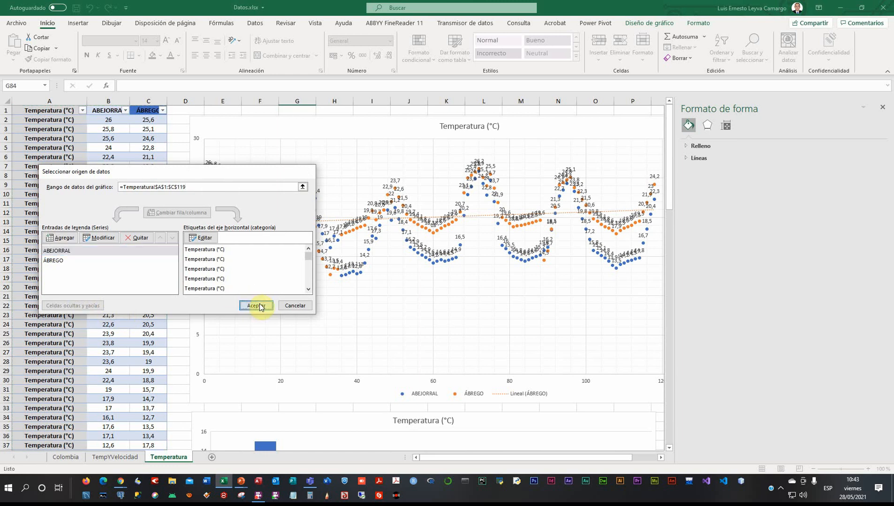
Look over the histograms again and recheck the data source of the second one, then cancel.
scroll(376, 356, "down", 3)
scroll(376, 356, "down", 17)
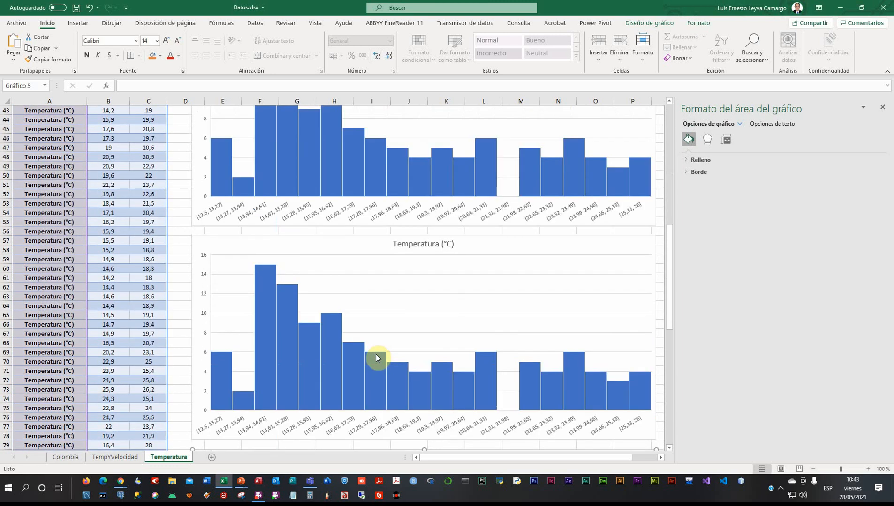
scroll(375, 356, "down", 1)
scroll(375, 355, "down", 5)
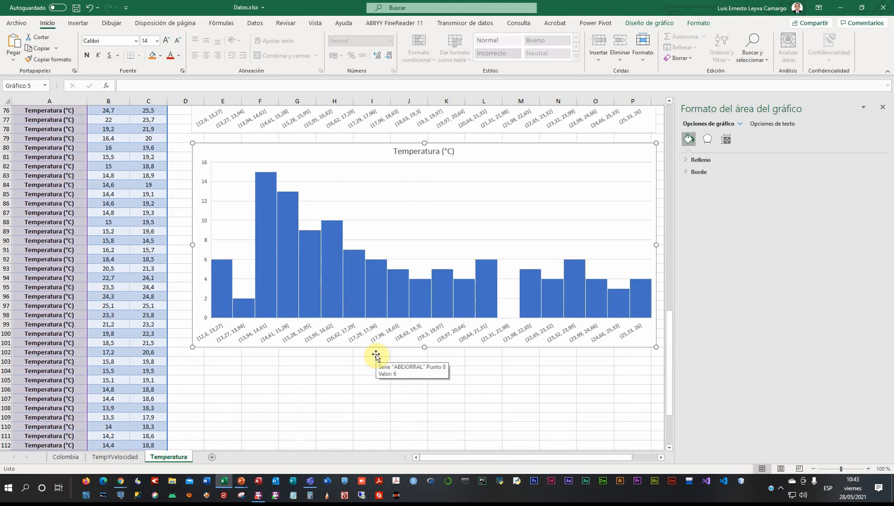
scroll(375, 355, "up", 4)
scroll(376, 356, "up", 6)
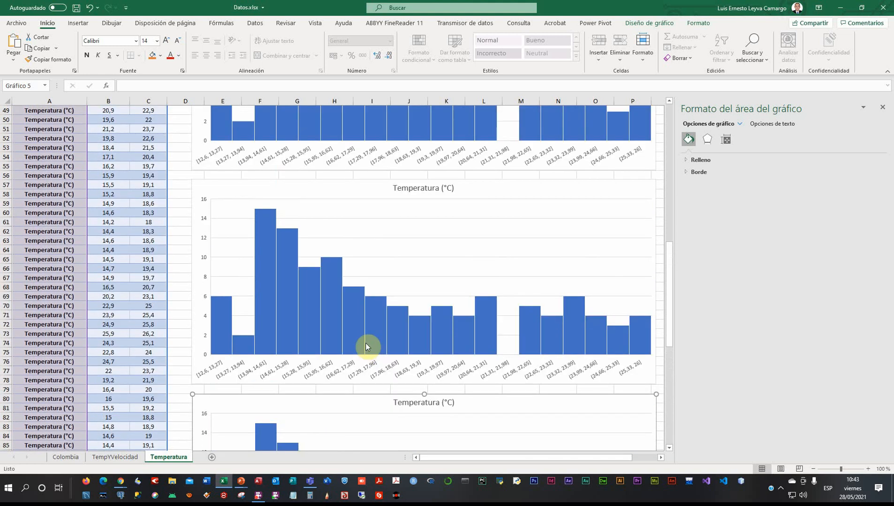
right_click(366, 343)
left_click(384, 390)
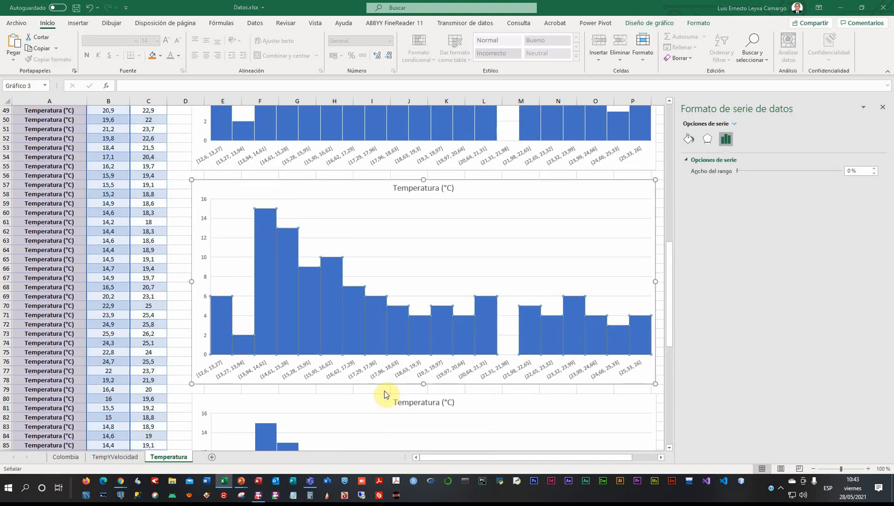
left_click(295, 306)
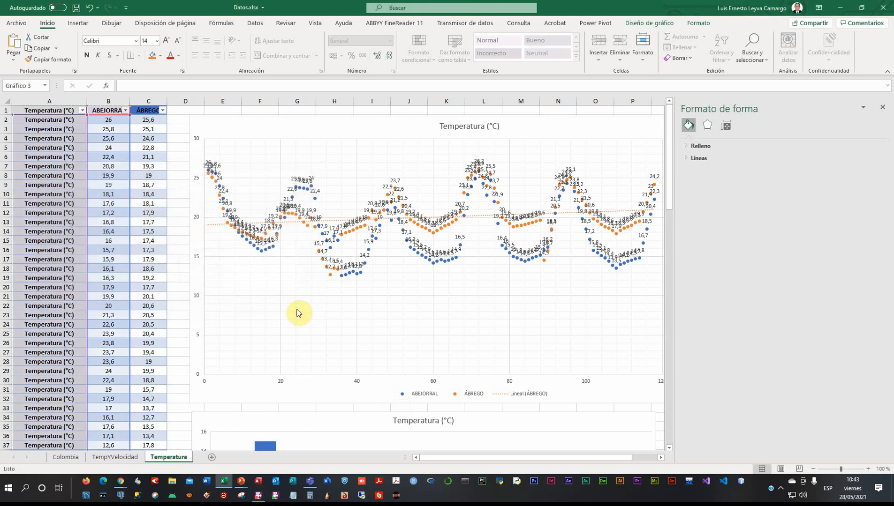
Remove the ABEJORRAL series from the third histogram's data source so that it plots only ÁBREGO.
scroll(416, 363, "down", 6)
scroll(415, 361, "down", 19)
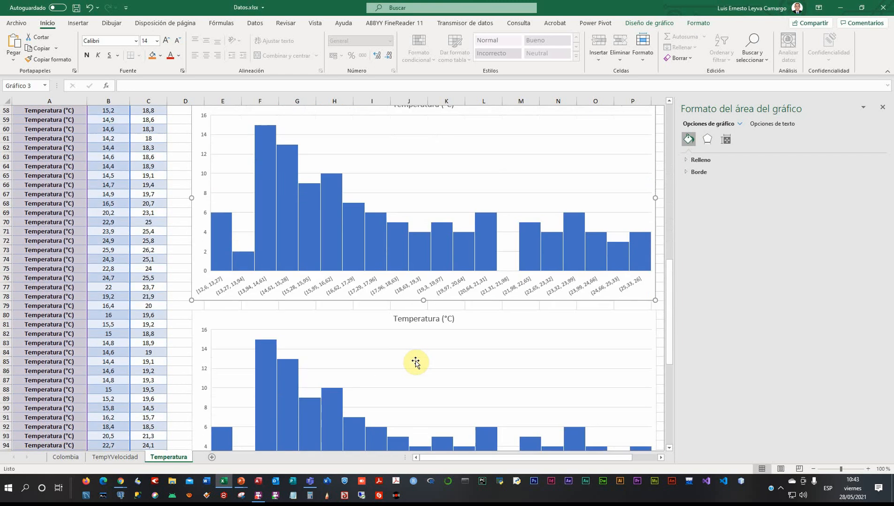
right_click(372, 267)
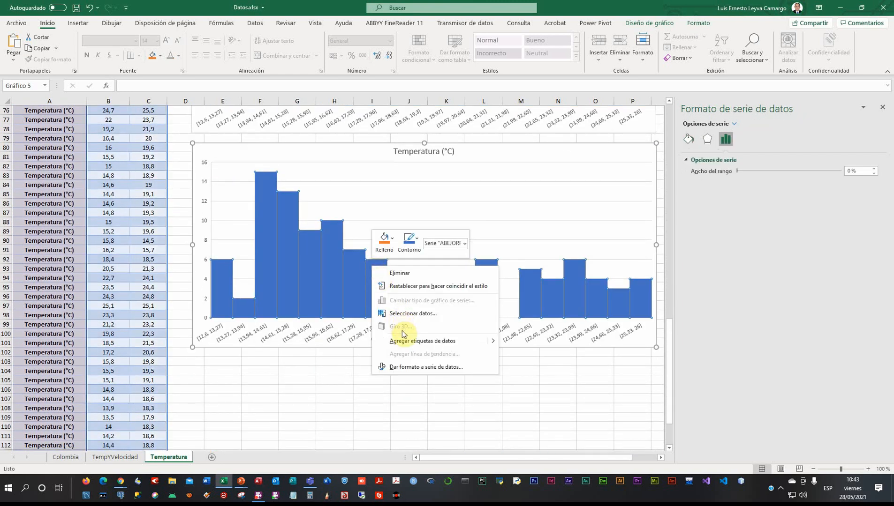
left_click(400, 313)
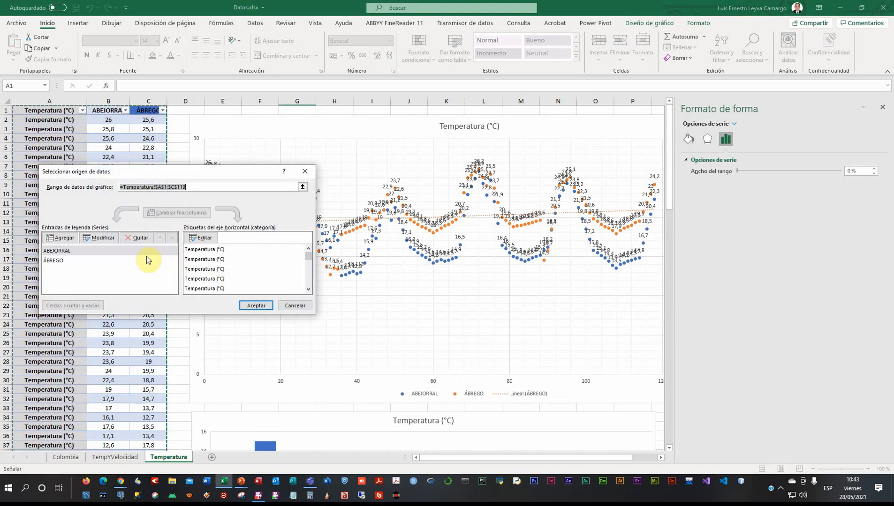
left_click(55, 251)
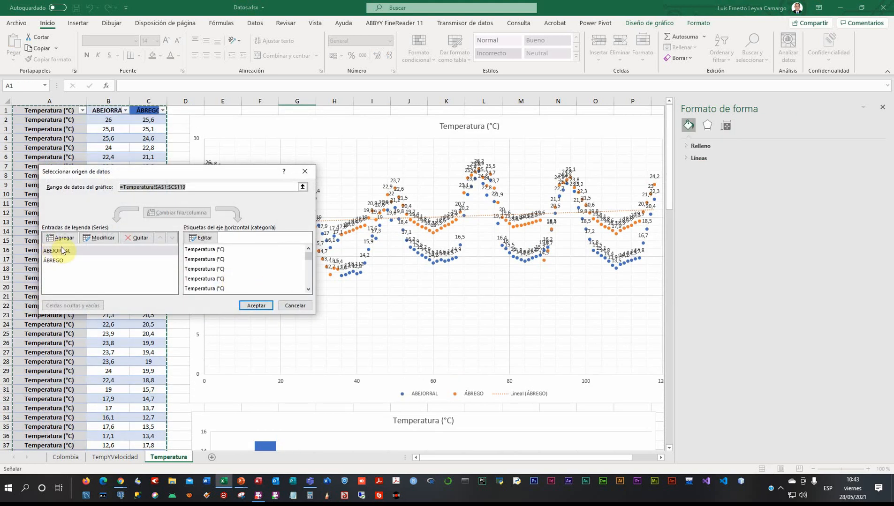
left_click(133, 236)
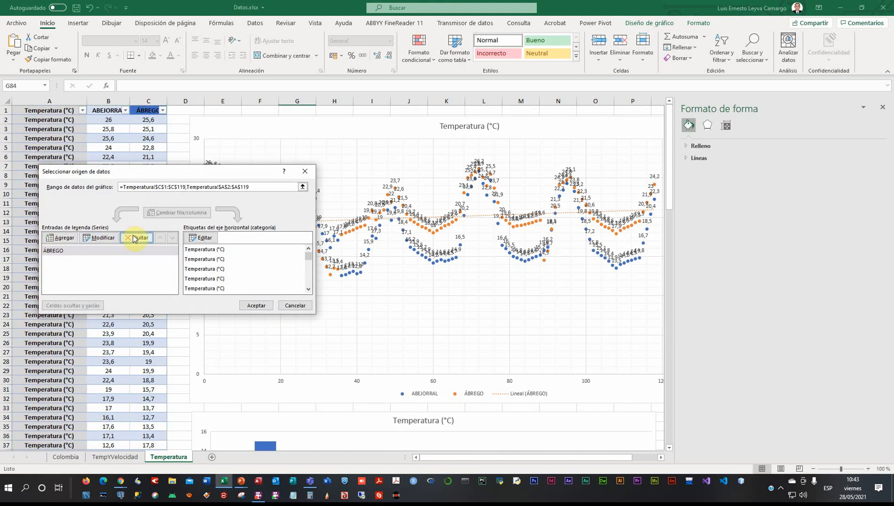
left_click(256, 306)
Compare the shape and scale of the orange ÁBREGO histogram with the two blue histograms above it.
scroll(260, 308, "down", 1)
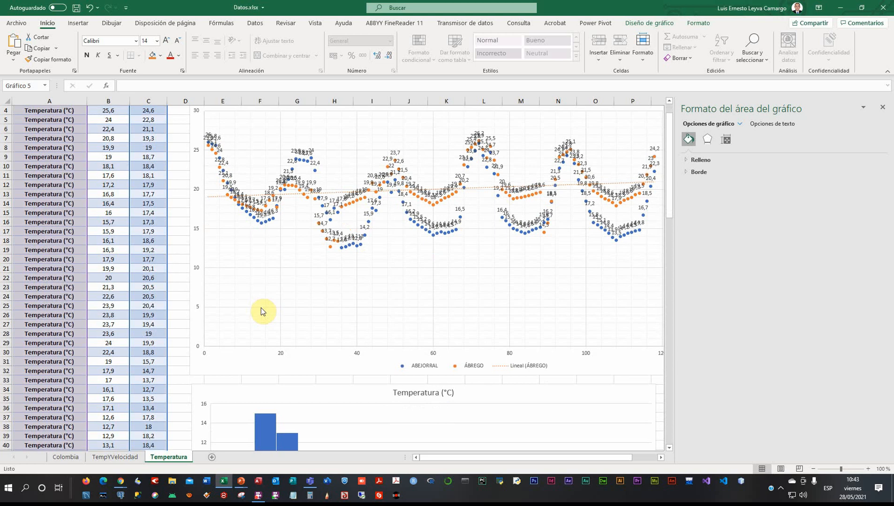
scroll(261, 308, "down", 20)
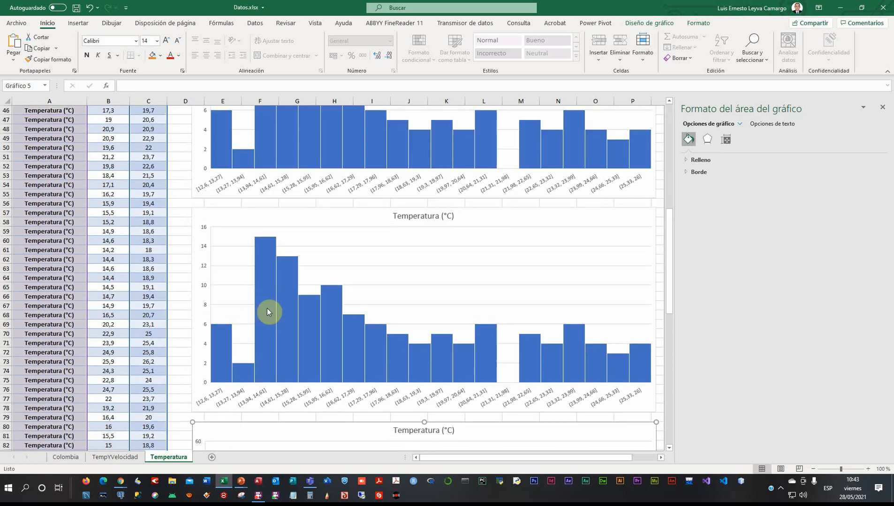
scroll(269, 309, "down", 5)
scroll(269, 309, "up", 5)
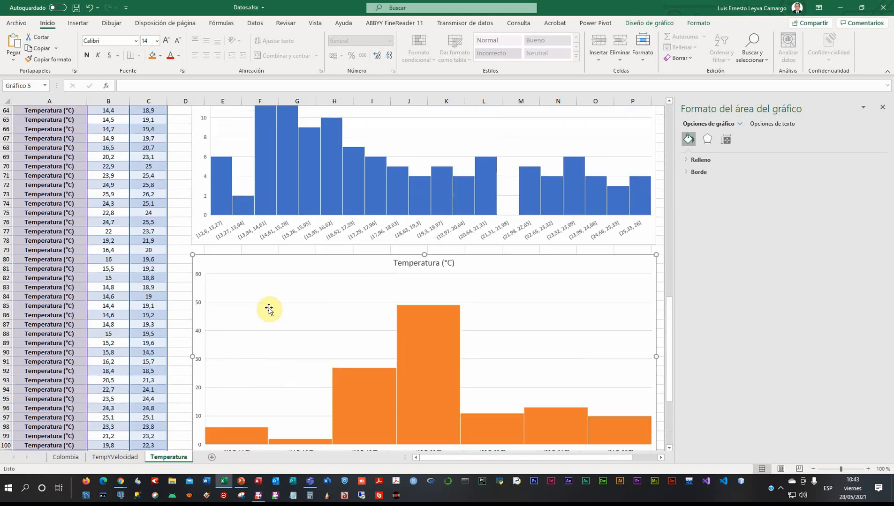
scroll(269, 309, "down", 2)
scroll(268, 309, "up", 4)
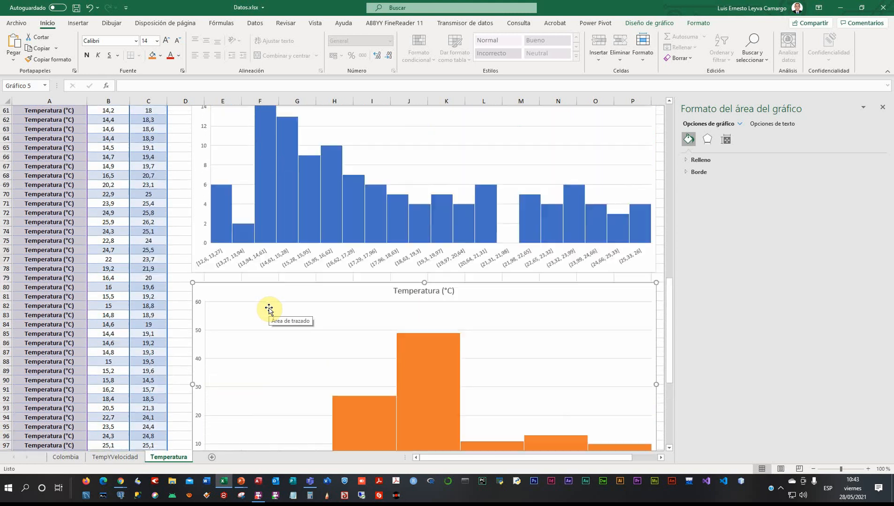
scroll(269, 310, "down", 4)
scroll(268, 310, "up", 12)
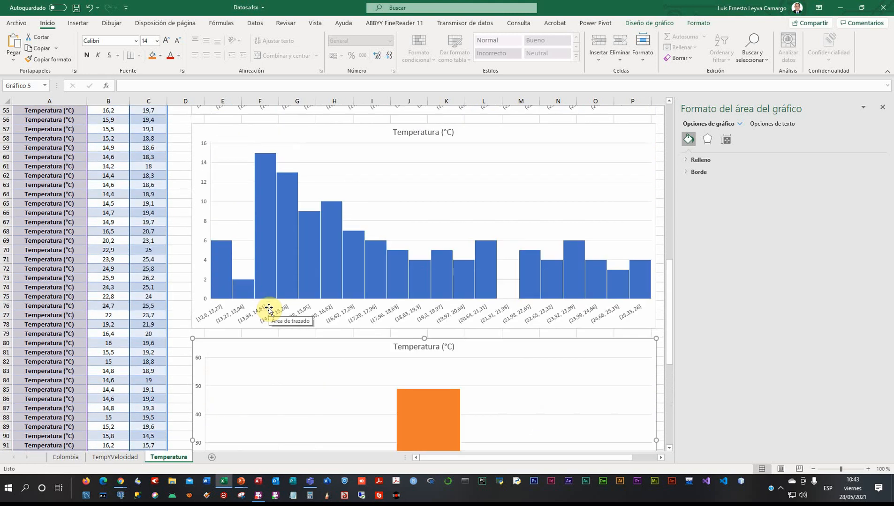
scroll(269, 310, "down", 8)
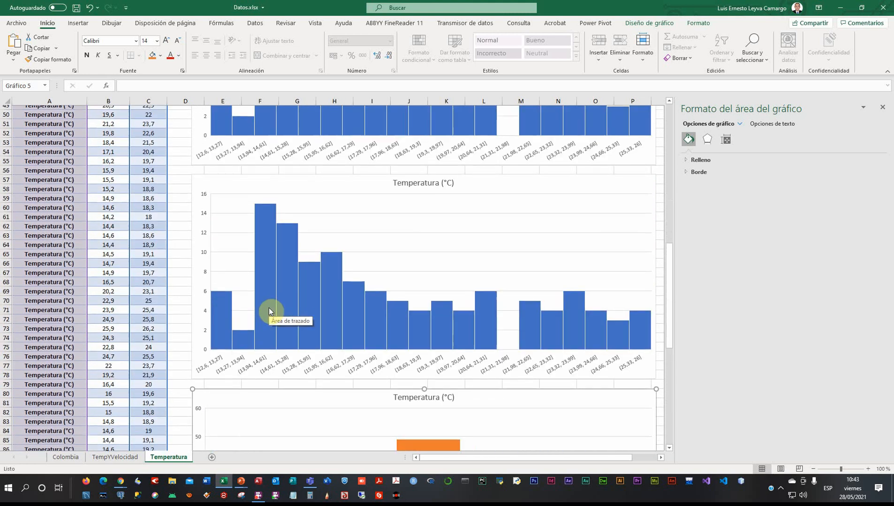
scroll(269, 309, "up", 12)
scroll(268, 310, "down", 15)
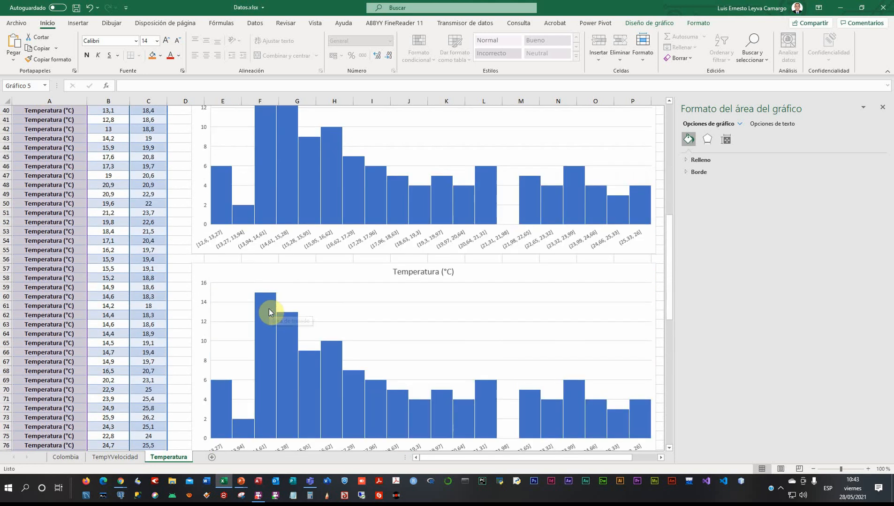
scroll(268, 309, "up", 3)
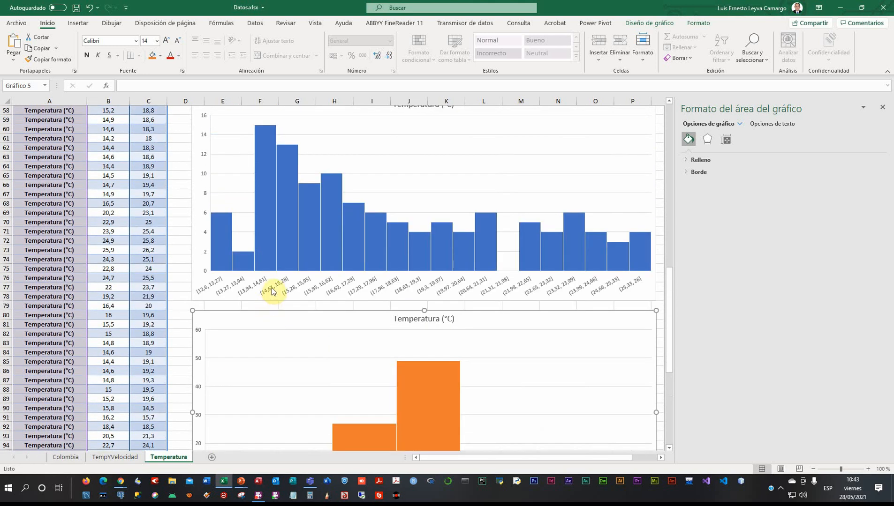
scroll(272, 290, "up", 3)
Delete the second histogram, the blue copy spanning about rows 56 to 78.
left_click(334, 263)
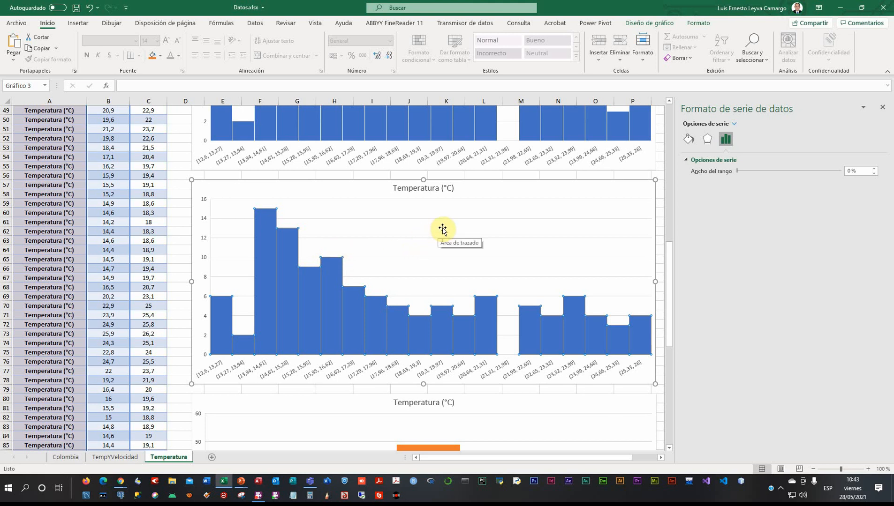
key("Delete")
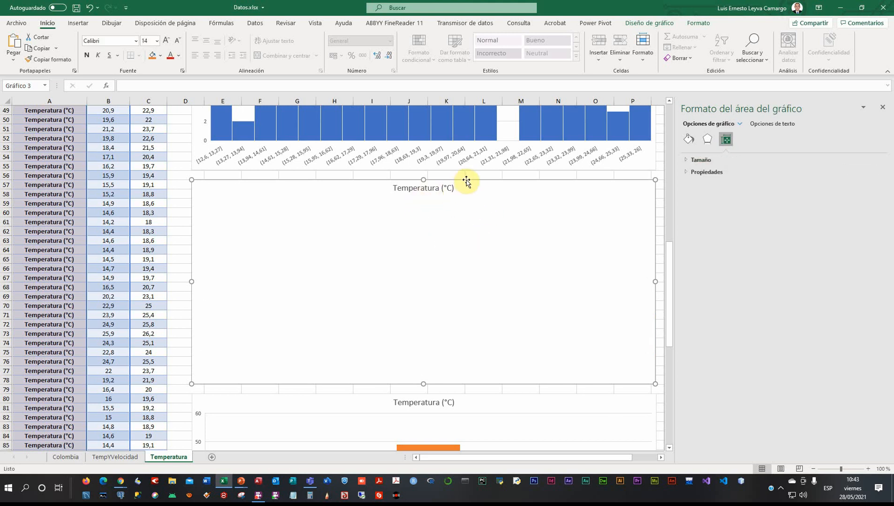
key("Delete")
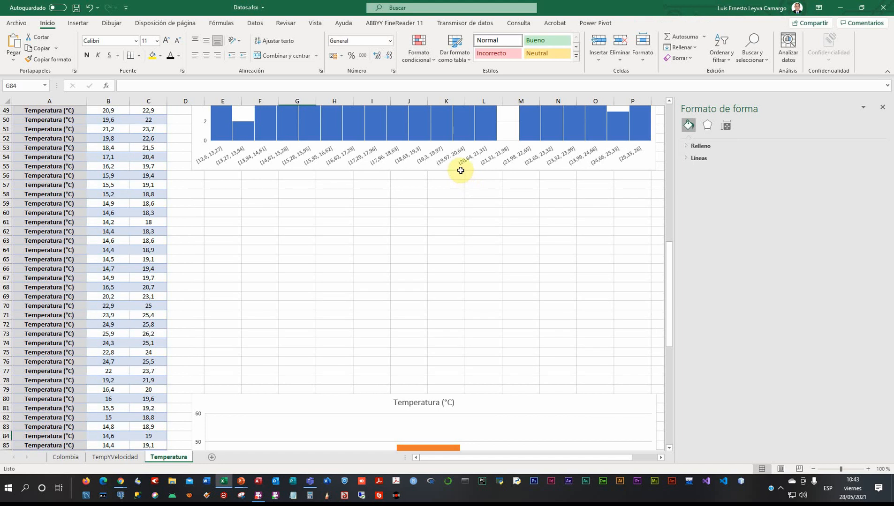
Duplicate the blue ABEJORRAL histogram and place the copy in the gap above the orange ÁBREGO histogram.
left_click(459, 170)
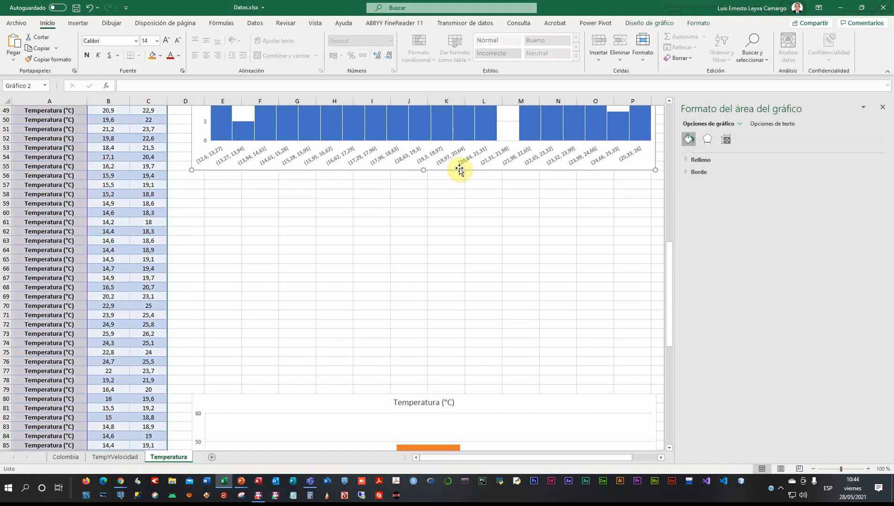
left_click(376, 245)
key("ctrl+v")
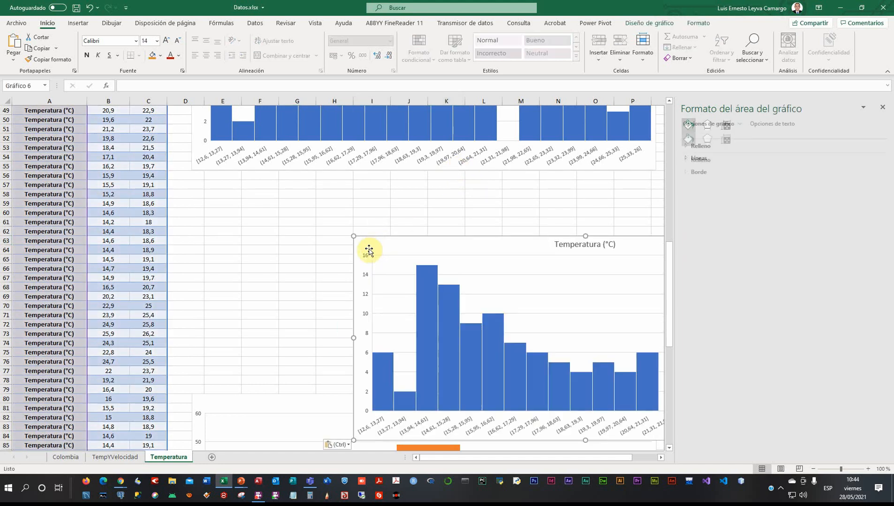
left_click_drag(385, 239, 228, 184)
Check which series the orange histogram's data source contains, then cancel without changes.
scroll(265, 289, "down", 6)
right_click(267, 297)
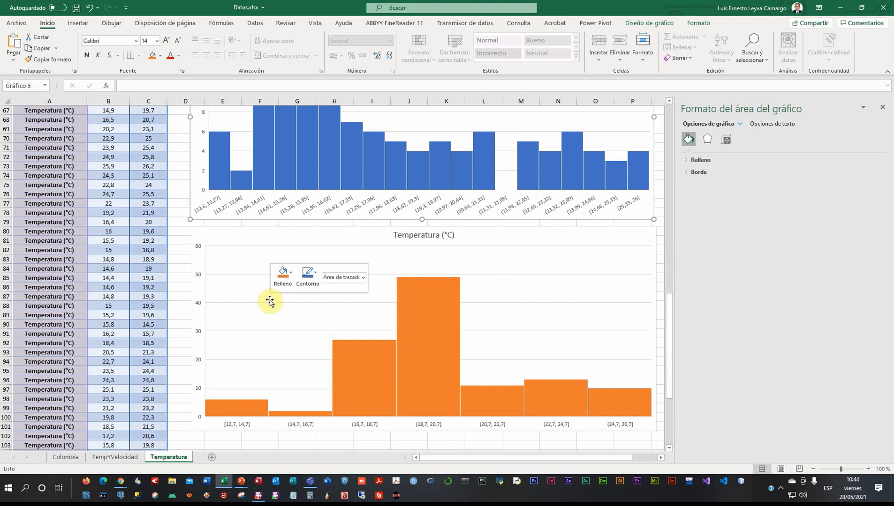
left_click(301, 387)
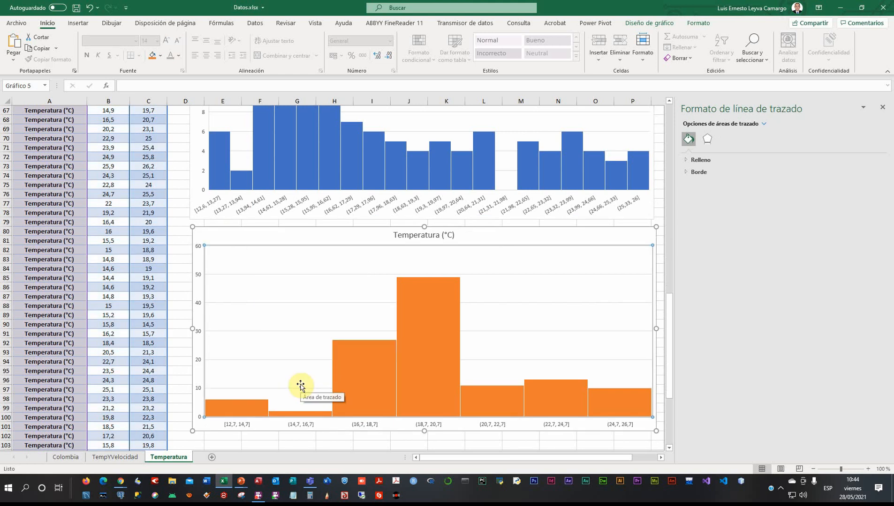
right_click(300, 385)
left_click(317, 348)
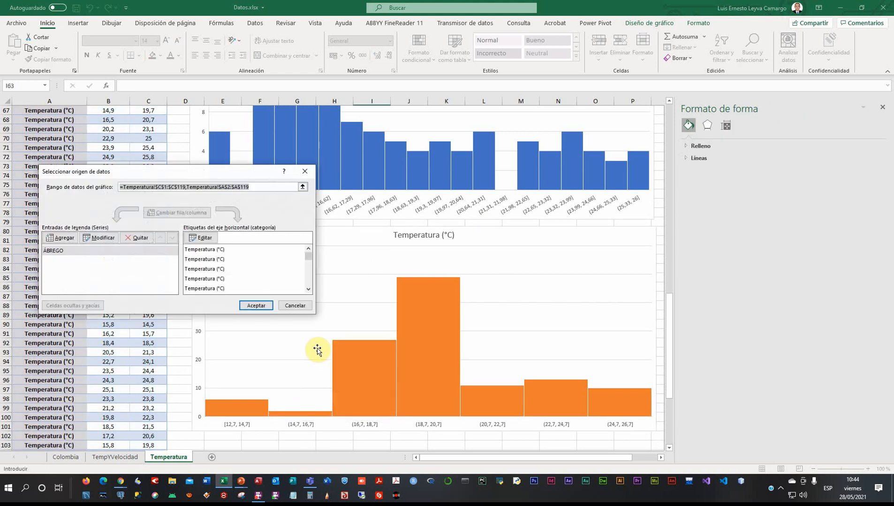
left_click(294, 305)
Remove the ÁBREGO series from the pasted blue histogram's data source so that it plots only ABEJORRAL.
left_click(313, 220)
scroll(313, 219, "up", 4)
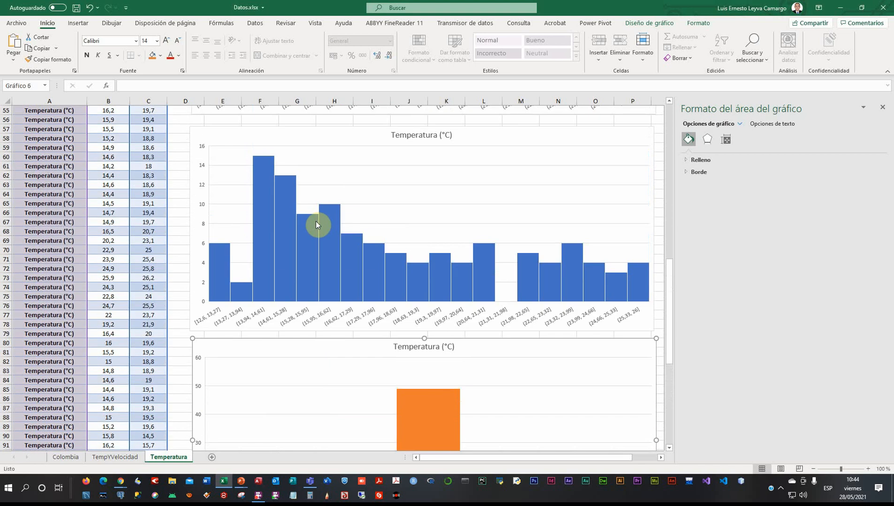
right_click(316, 222)
left_click(347, 269)
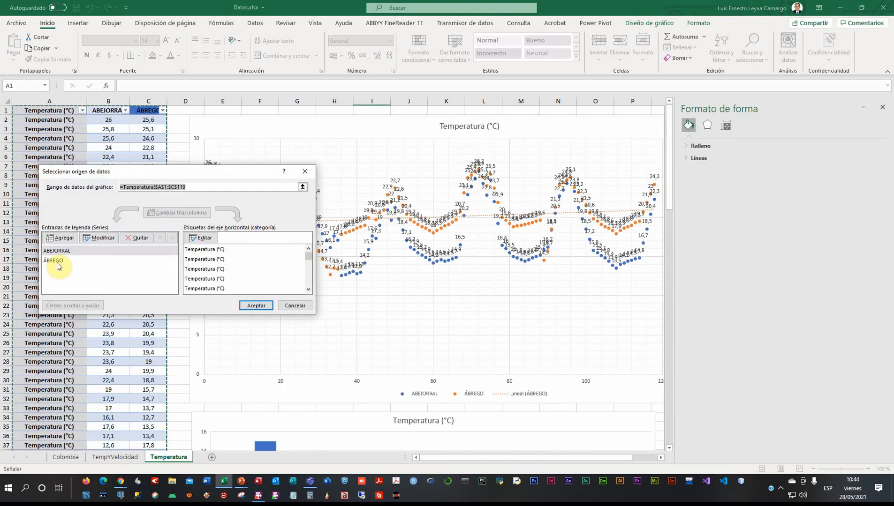
left_click(58, 263)
left_click(135, 238)
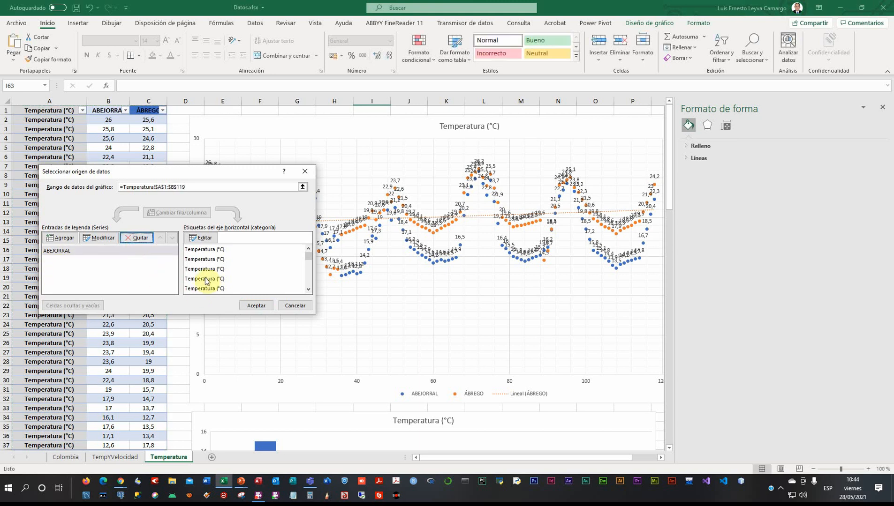
left_click(254, 306)
Set the horizontal axis of the orange ÁBREGO histogram to a fixed number of 20 bins.
scroll(431, 339, "down", 14)
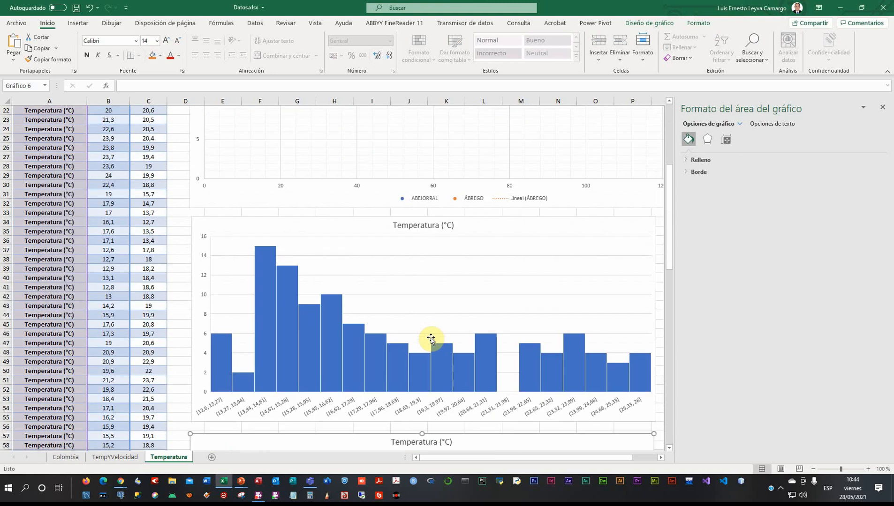
scroll(430, 338, "down", 4)
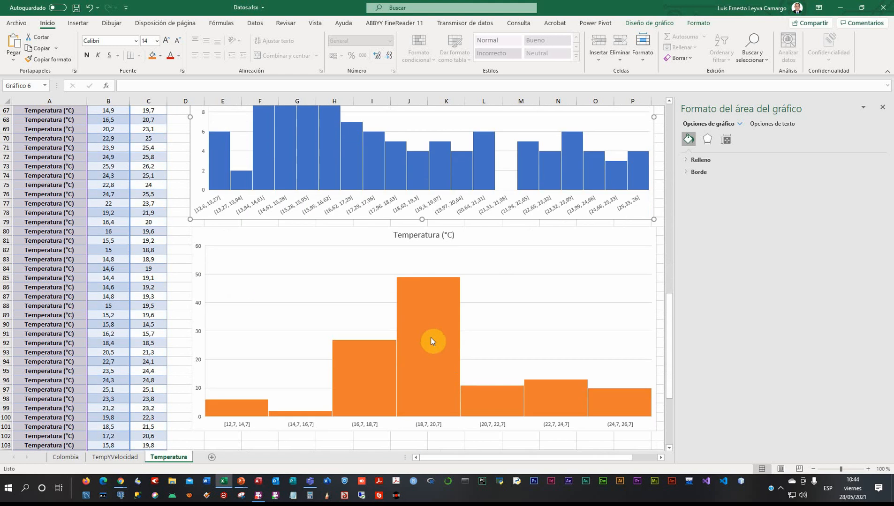
scroll(433, 337, "up", 2)
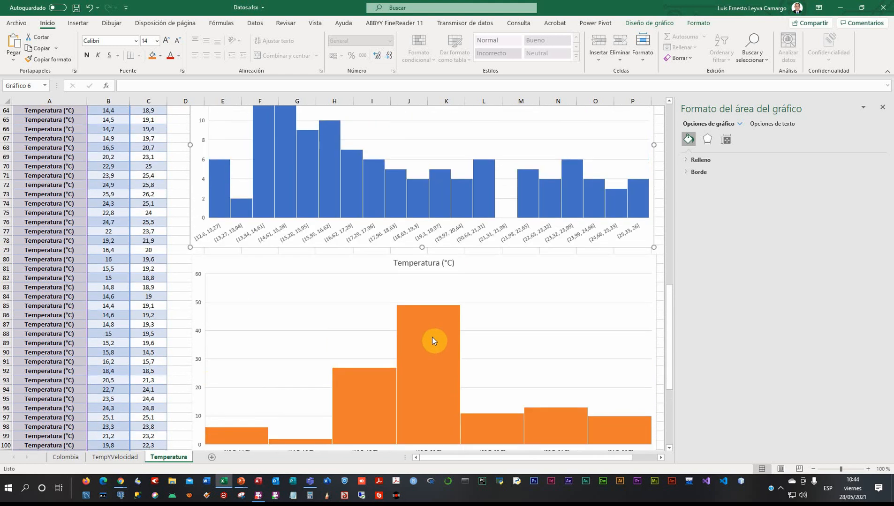
scroll(432, 337, "down", 1)
left_click(432, 337)
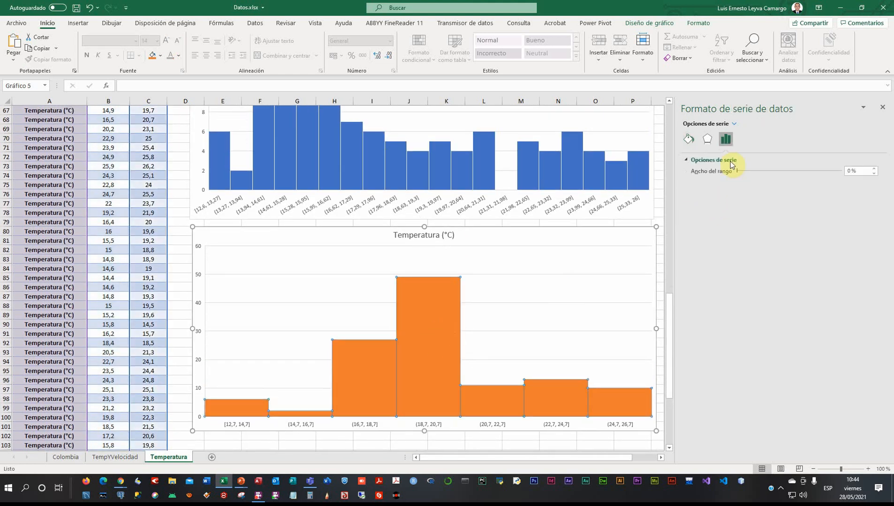
left_click(483, 426)
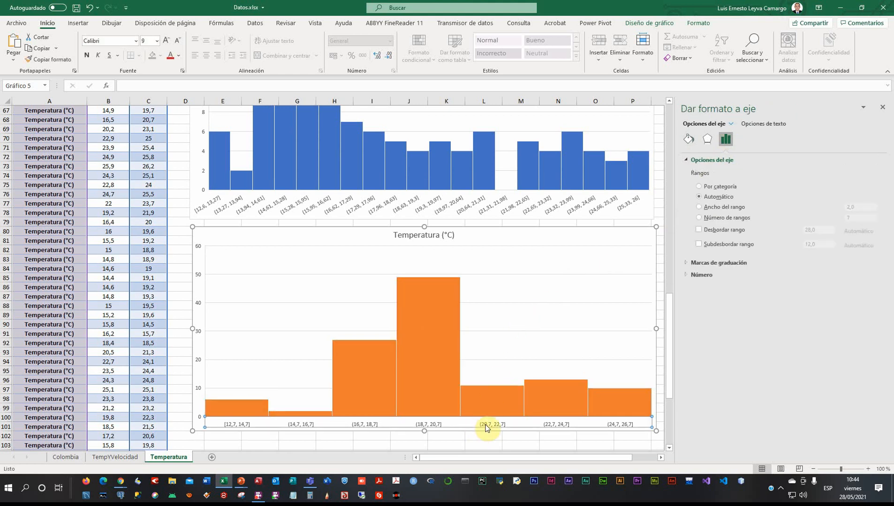
left_click(698, 217)
double_click(865, 220)
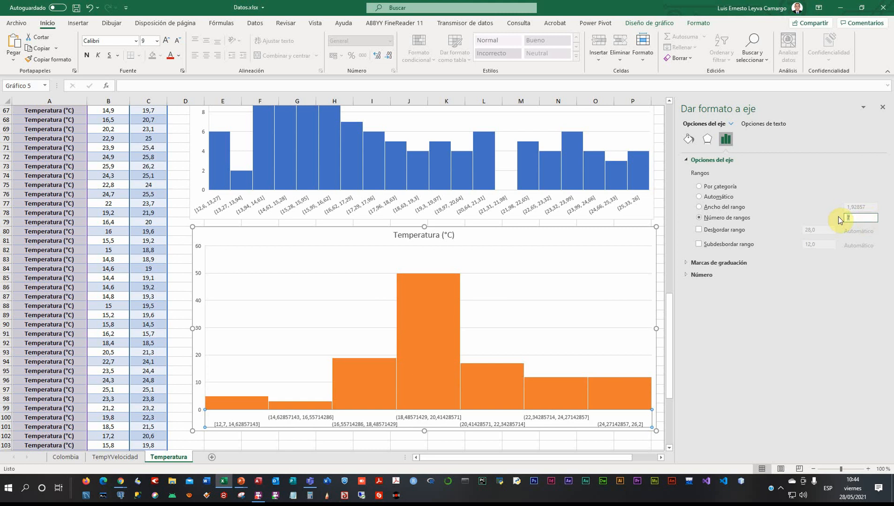
type("20")
key("Return")
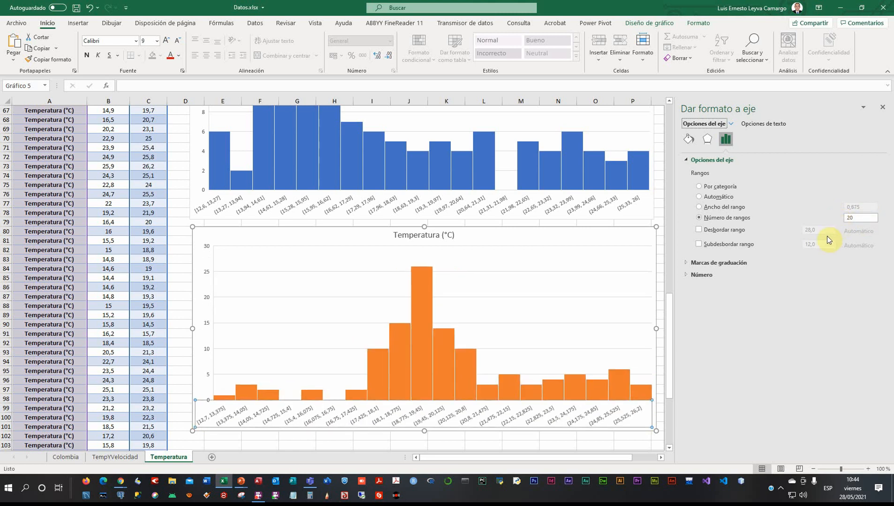
scroll(657, 319, "up", 2)
scroll(658, 318, "up", 2)
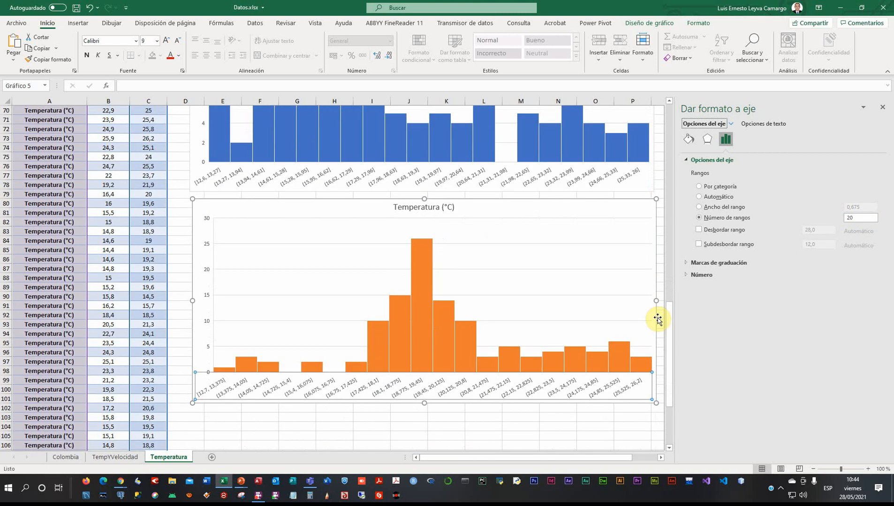
scroll(657, 319, "down", 5)
scroll(657, 322, "down", 1)
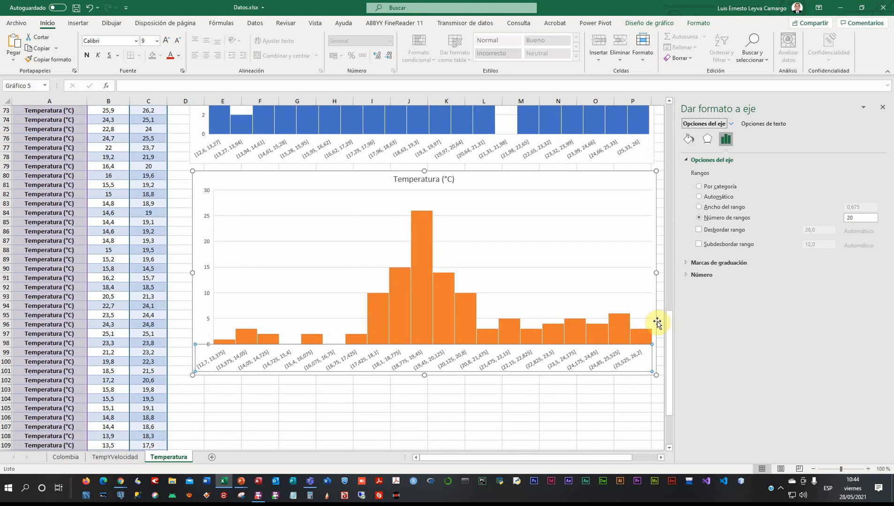
scroll(657, 323, "down", 2)
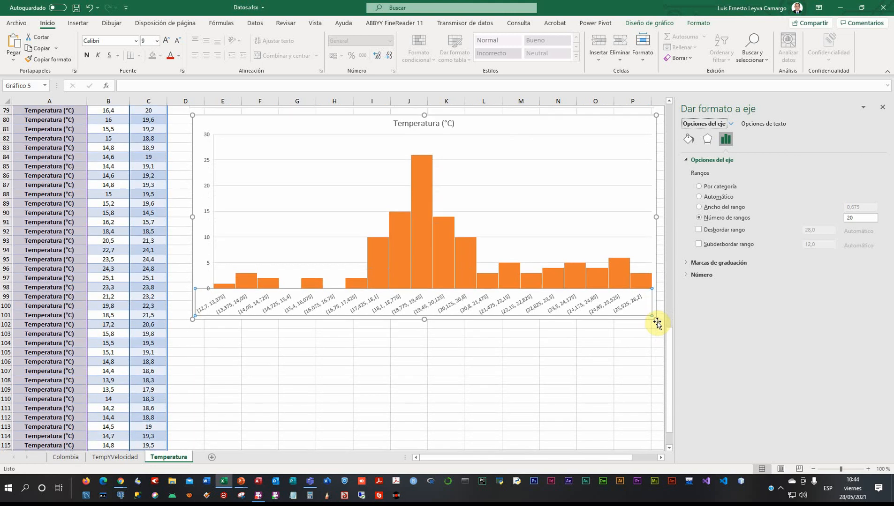